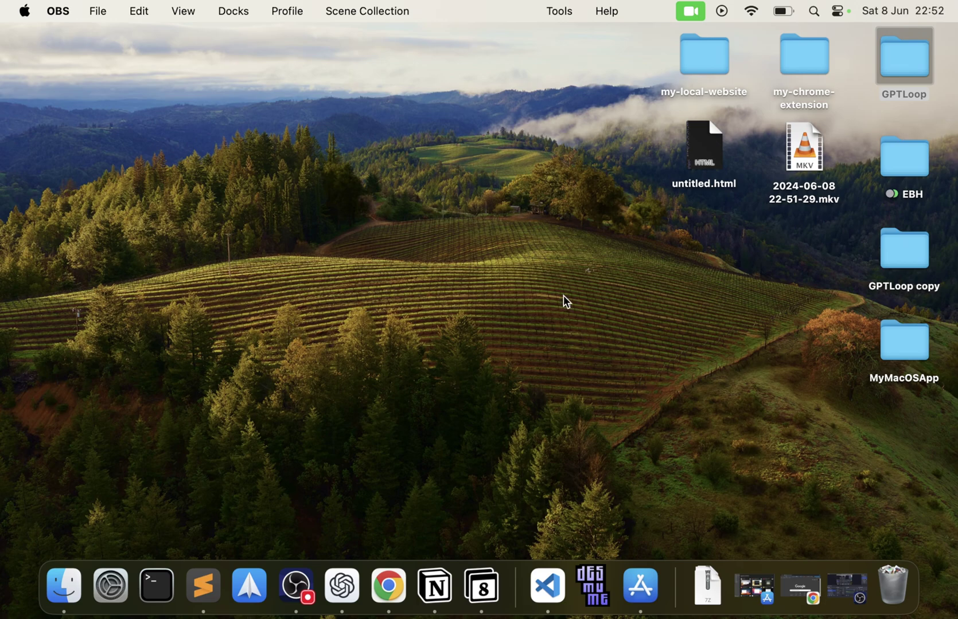
Step: Switch to Chrome, search Google for "citra 3ds" and open the Citra - Nintendo 3DS Emulator website
{"action": "left_click", "coordinate": [806, 582]}
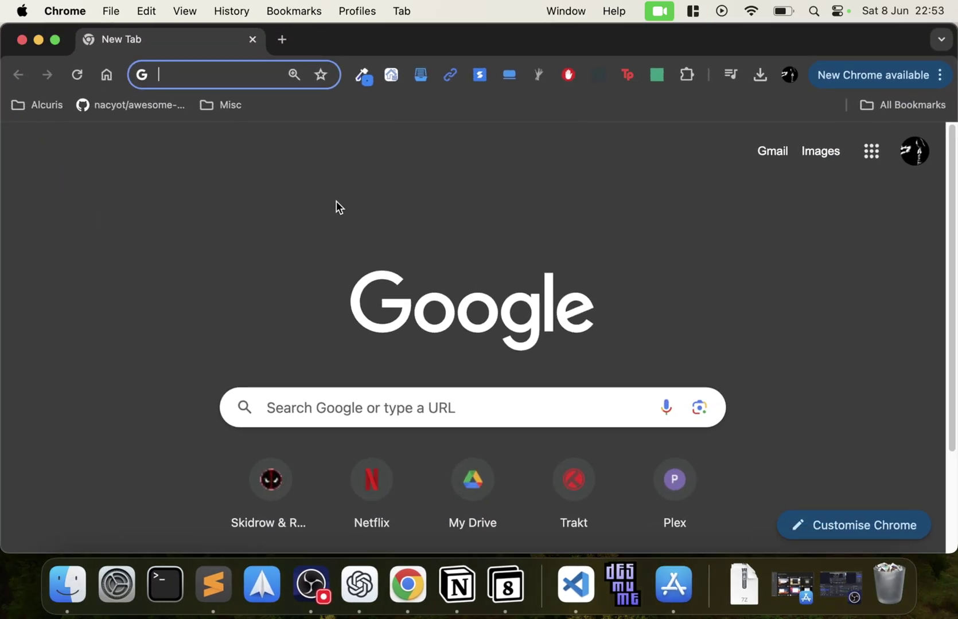
{"action": "type", "text": "citra 3d"}
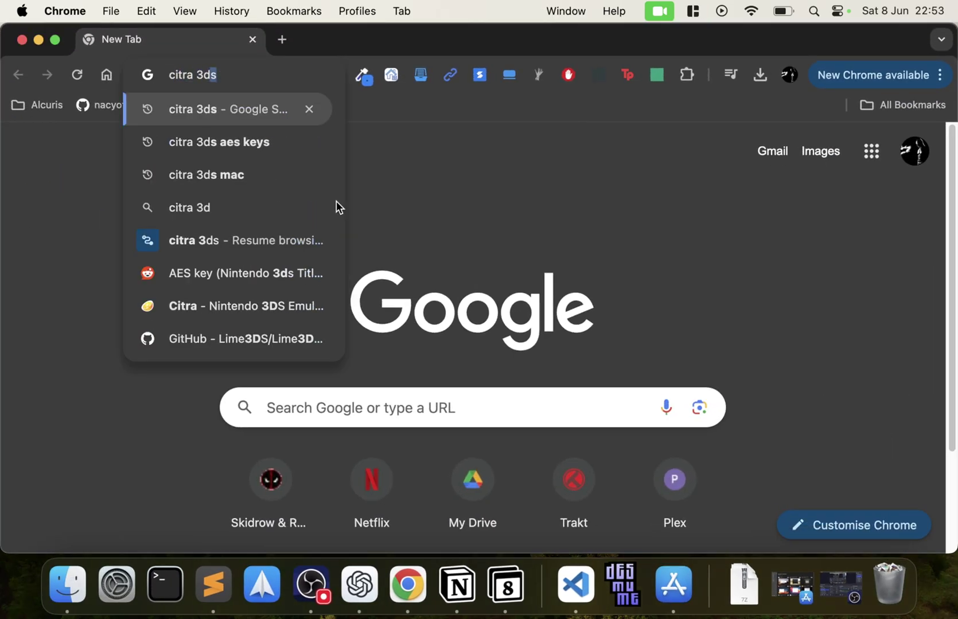
{"action": "key", "text": "Return"}
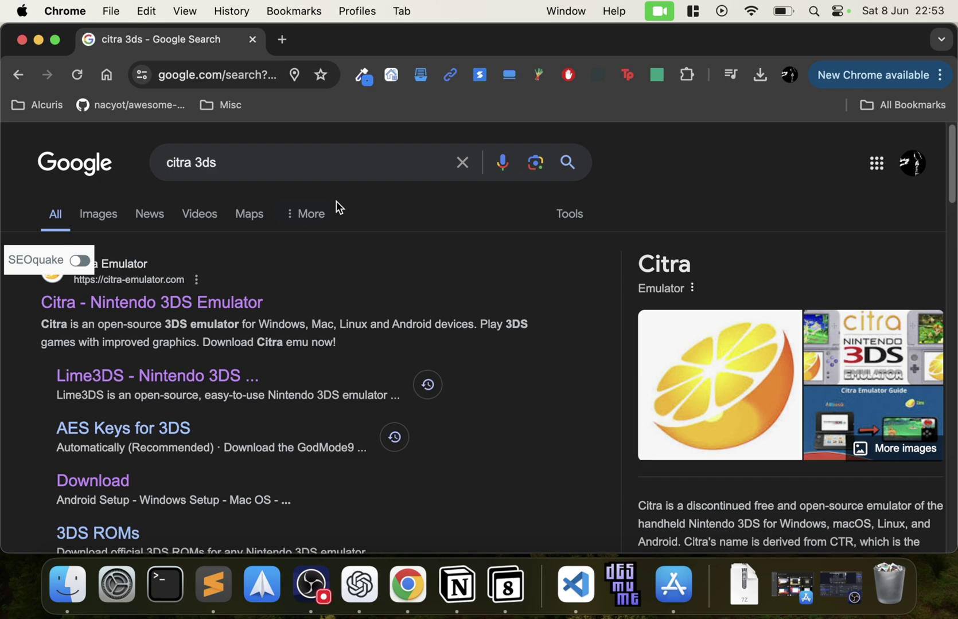
{"action": "left_click", "coordinate": [162, 301]}
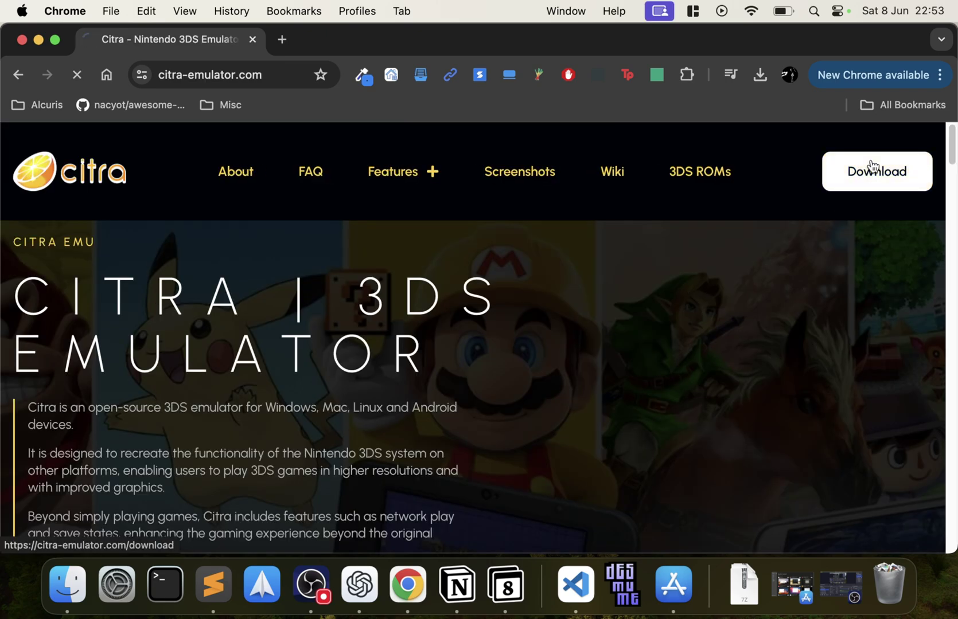
Step: Go to the Mac download page and download the latest Citra MacOS Universal version, rde1f082
{"action": "left_click", "coordinate": [871, 167]}
{"action": "scroll", "coordinate": [455, 459], "scroll_direction": "down", "scroll_amount": 4}
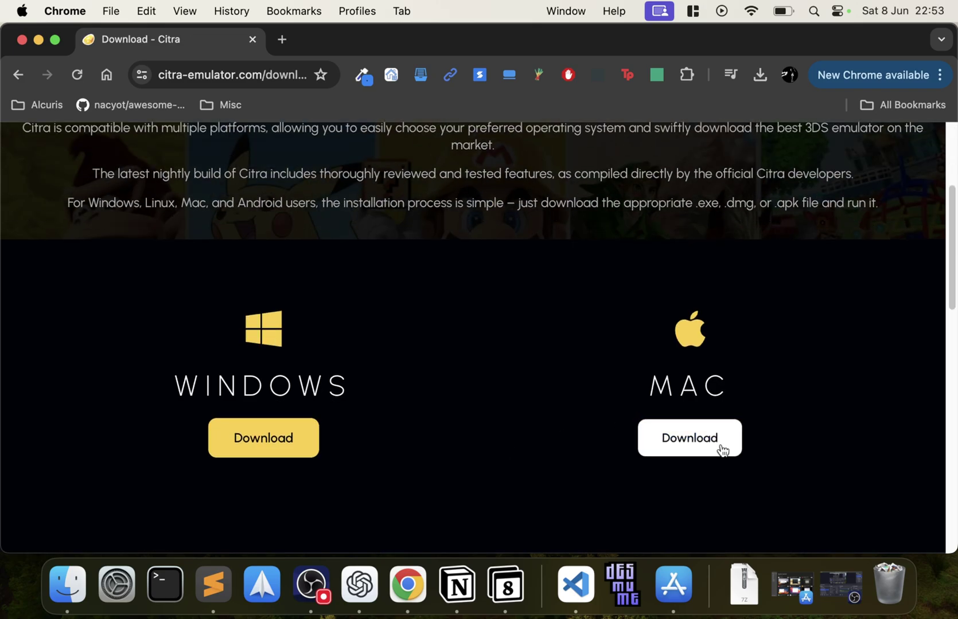
{"action": "left_click", "coordinate": [720, 450]}
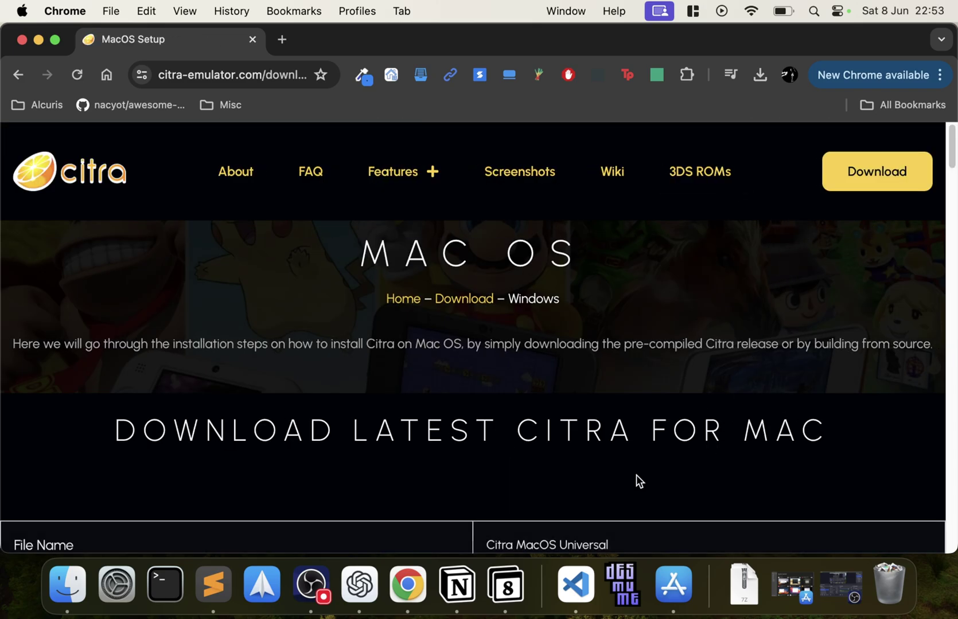
{"action": "scroll", "coordinate": [636, 478], "scroll_direction": "down", "scroll_amount": 5}
{"action": "scroll", "coordinate": [636, 479], "scroll_direction": "up", "scroll_amount": 2}
{"action": "scroll", "coordinate": [636, 480], "scroll_direction": "down", "scroll_amount": 3}
{"action": "scroll", "coordinate": [636, 481], "scroll_direction": "up", "scroll_amount": 2}
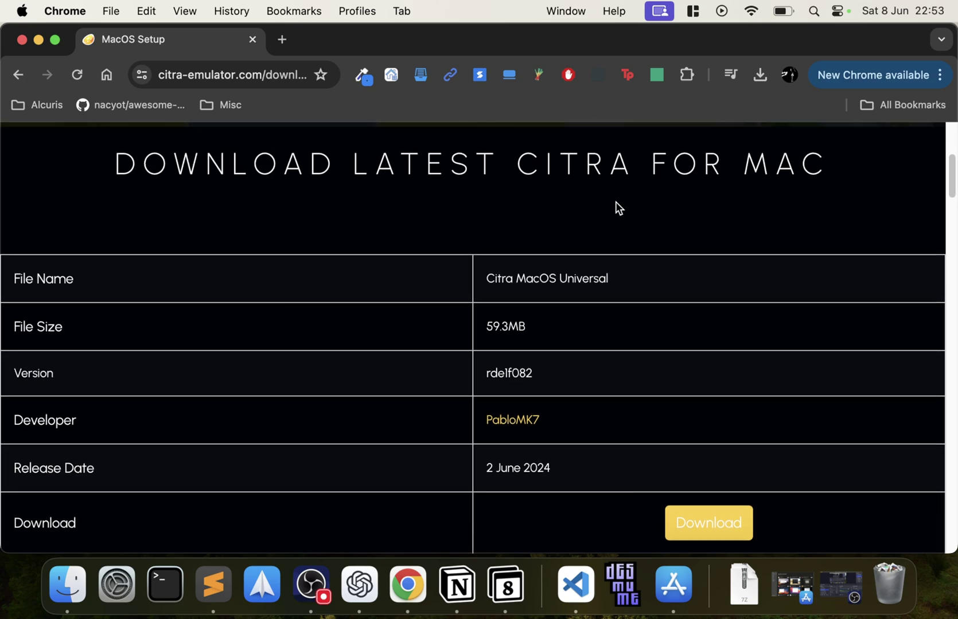
{"action": "scroll", "coordinate": [672, 351], "scroll_direction": "down", "scroll_amount": 2}
{"action": "left_click", "coordinate": [712, 421]}
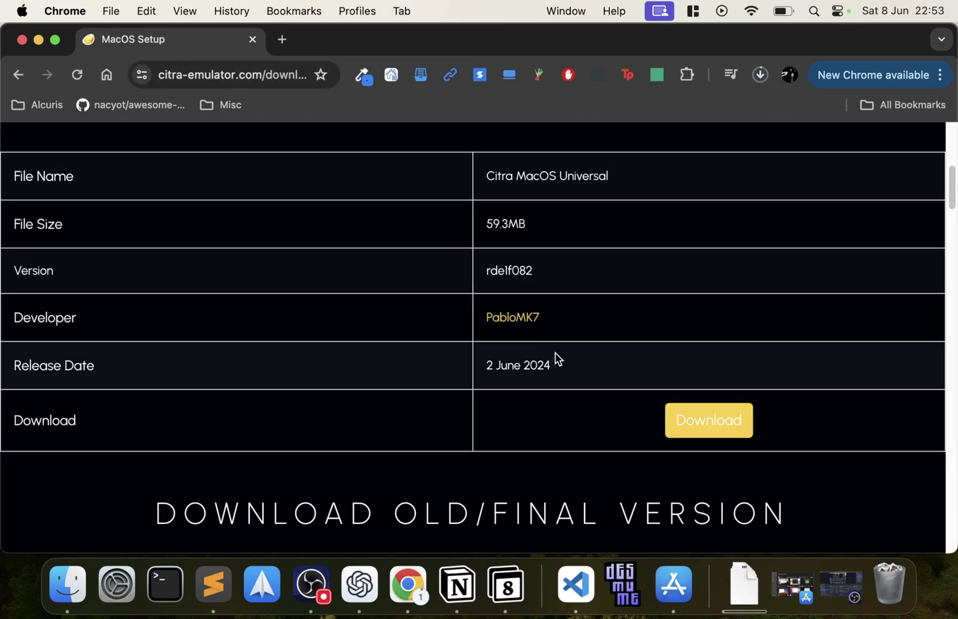
Step: Examine the latest version's release date, the old/final version details and the installation instructions on the MacOS Setup page
{"action": "left_click_drag", "start_coordinate": [506, 366], "coordinate": [560, 367]}
{"action": "left_click", "coordinate": [526, 368]}
{"action": "left_click_drag", "start_coordinate": [500, 368], "coordinate": [554, 370]}
{"action": "scroll", "coordinate": [602, 382], "scroll_direction": "up", "scroll_amount": 2}
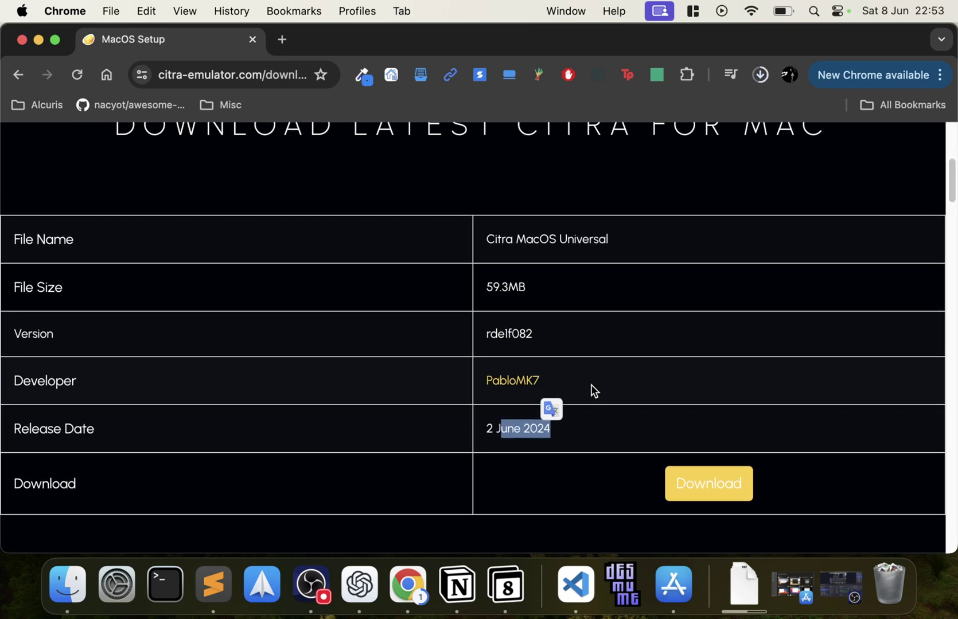
{"action": "scroll", "coordinate": [613, 387], "scroll_direction": "up", "scroll_amount": 3}
{"action": "scroll", "coordinate": [578, 444], "scroll_direction": "up", "scroll_amount": 2}
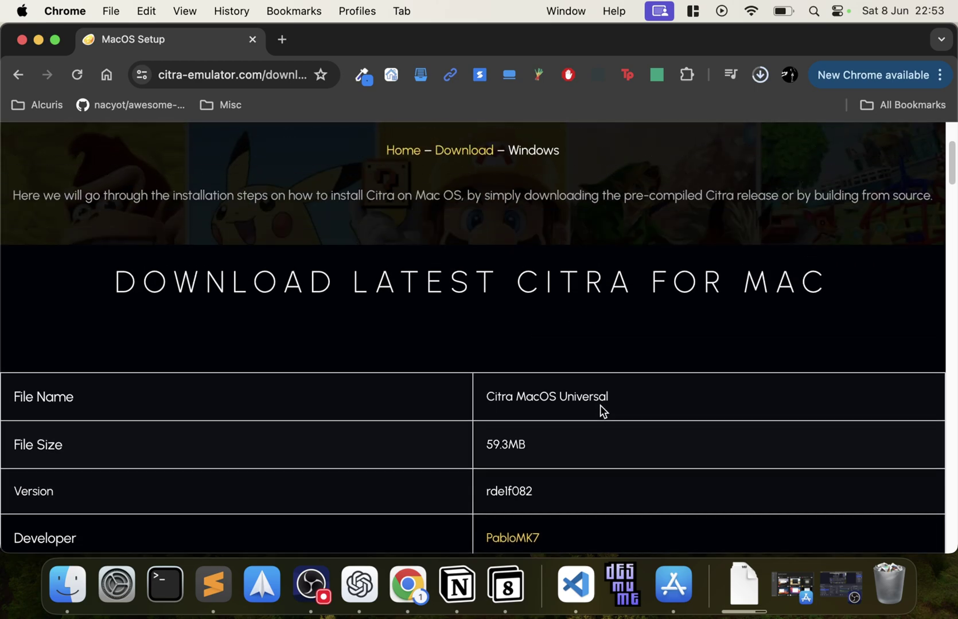
{"action": "scroll", "coordinate": [599, 402], "scroll_direction": "down", "scroll_amount": 10}
{"action": "scroll", "coordinate": [600, 406], "scroll_direction": "up", "scroll_amount": 5}
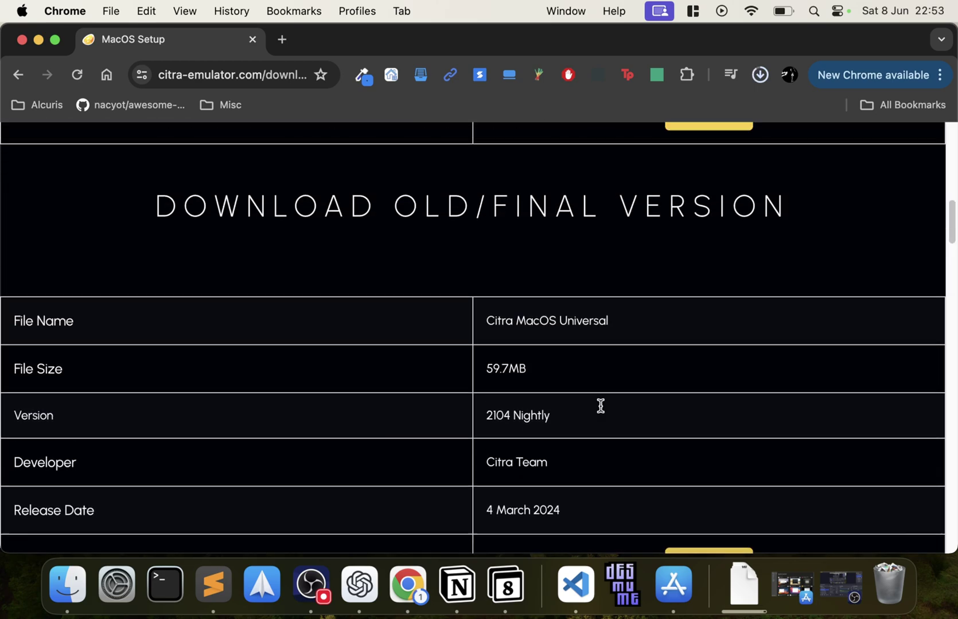
{"action": "scroll", "coordinate": [623, 349], "scroll_direction": "down", "scroll_amount": 8}
{"action": "scroll", "coordinate": [609, 370], "scroll_direction": "down", "scroll_amount": 2}
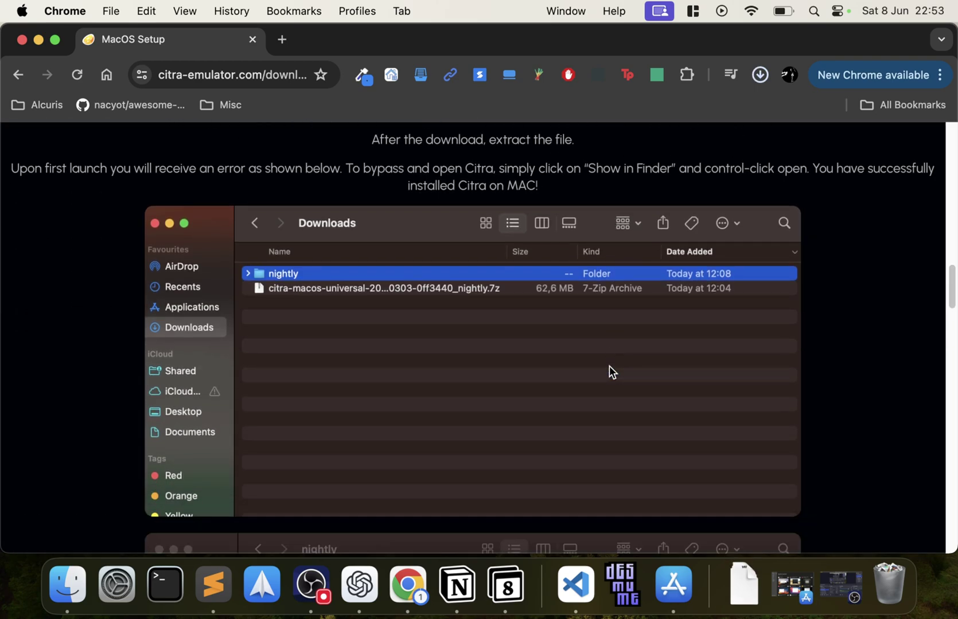
{"action": "scroll", "coordinate": [610, 370], "scroll_direction": "up", "scroll_amount": 20}
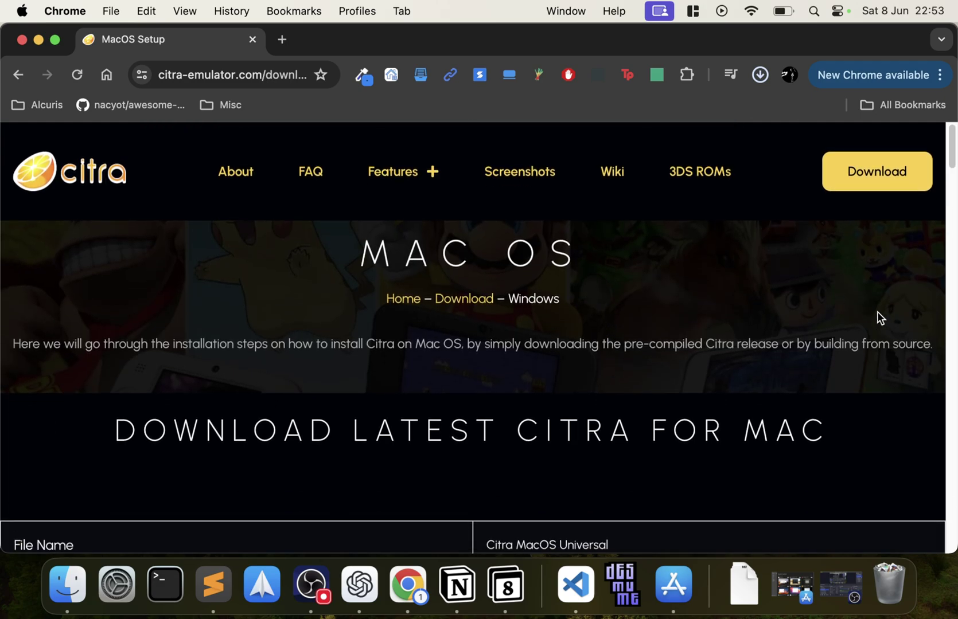
Step: Check the recent downloads, close the Citra page and open the Downloads folder in a new Finder window
{"action": "left_click", "coordinate": [759, 76]}
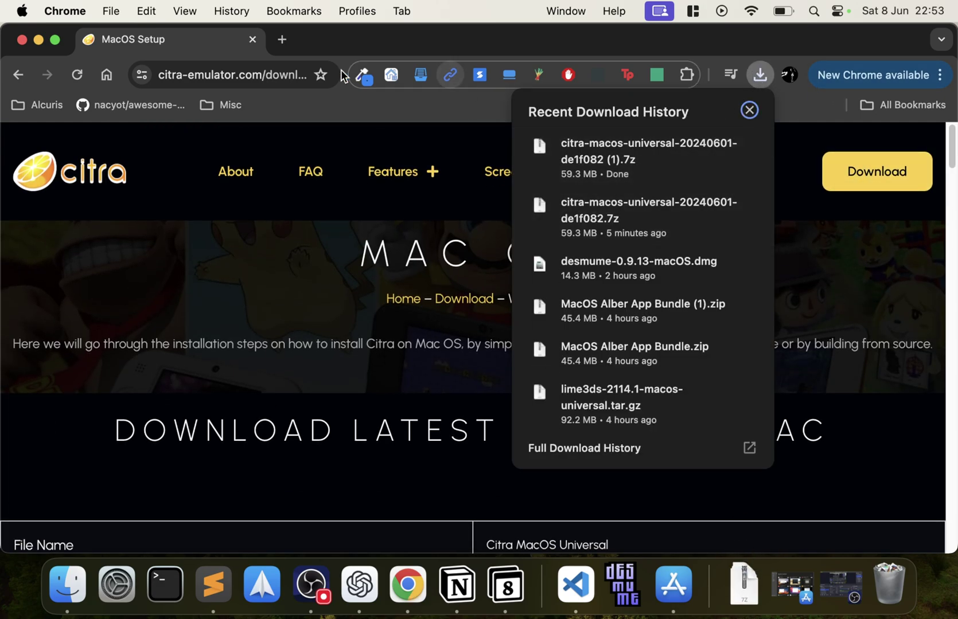
{"action": "left_click", "coordinate": [252, 39]}
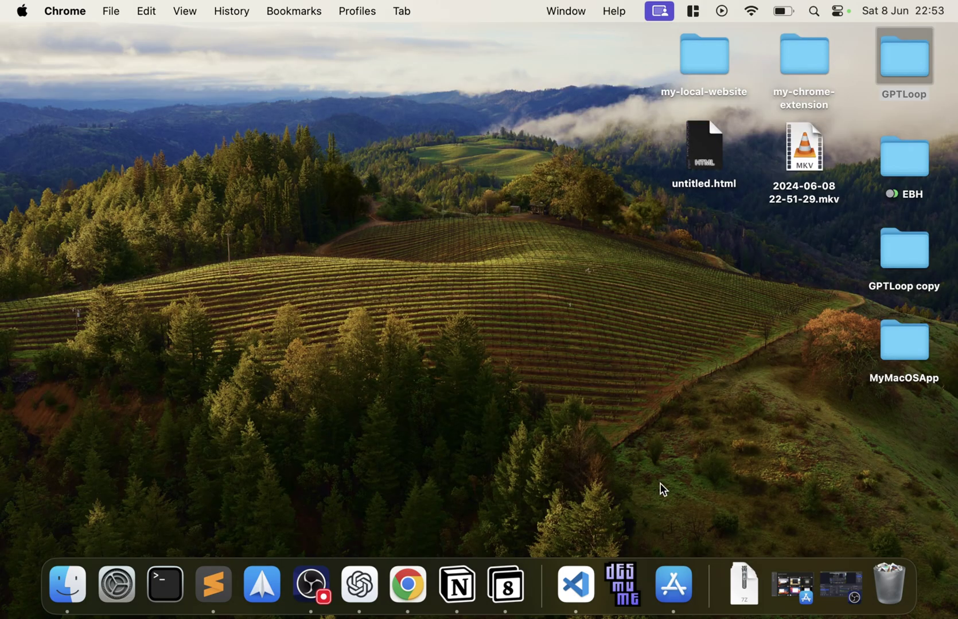
{"action": "left_click", "coordinate": [740, 582]}
{"action": "left_click", "coordinate": [817, 95]}
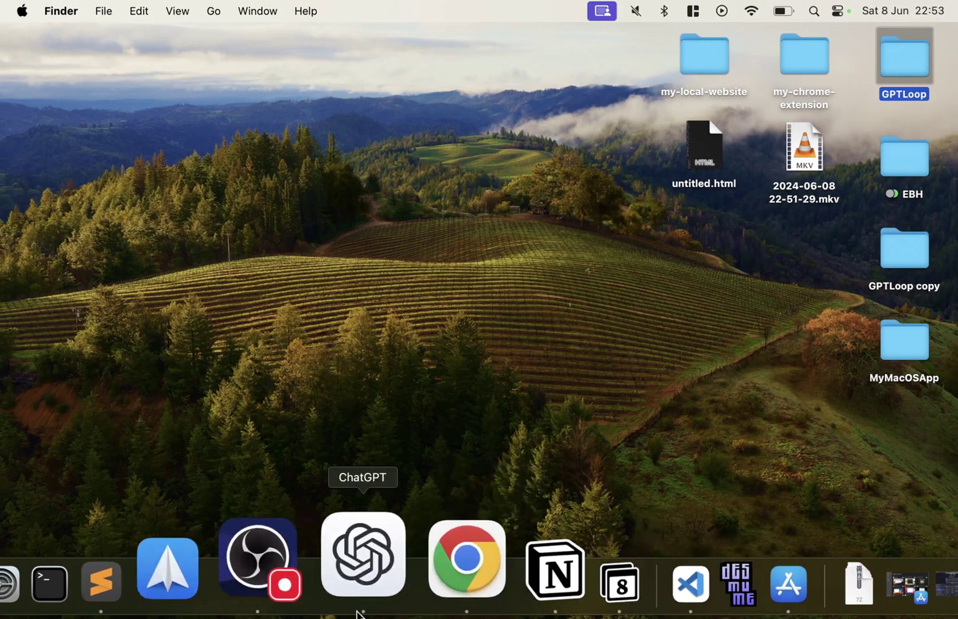
{"action": "right_click", "coordinate": [57, 574]}
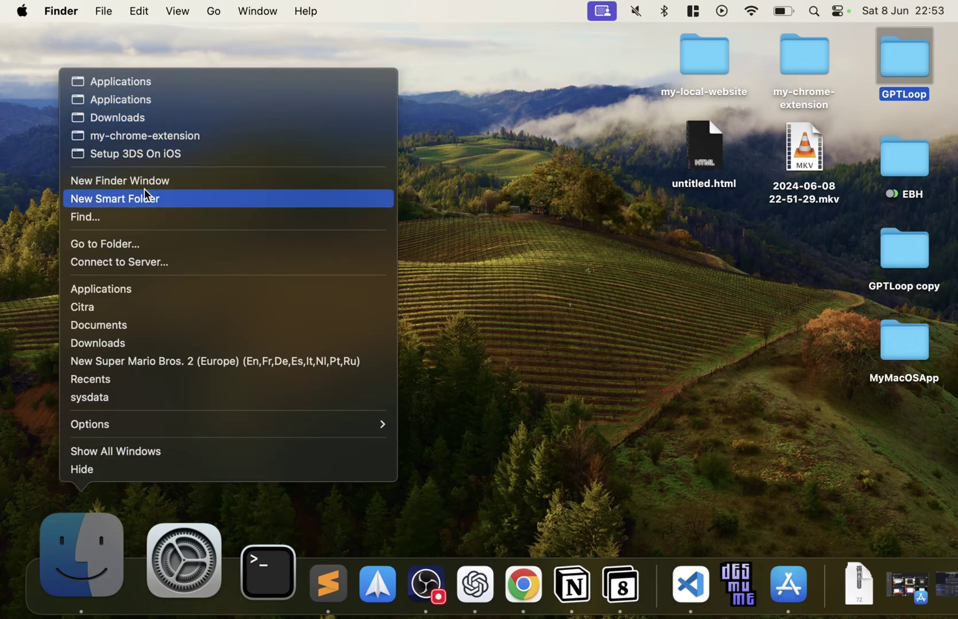
{"action": "left_click", "coordinate": [172, 182]}
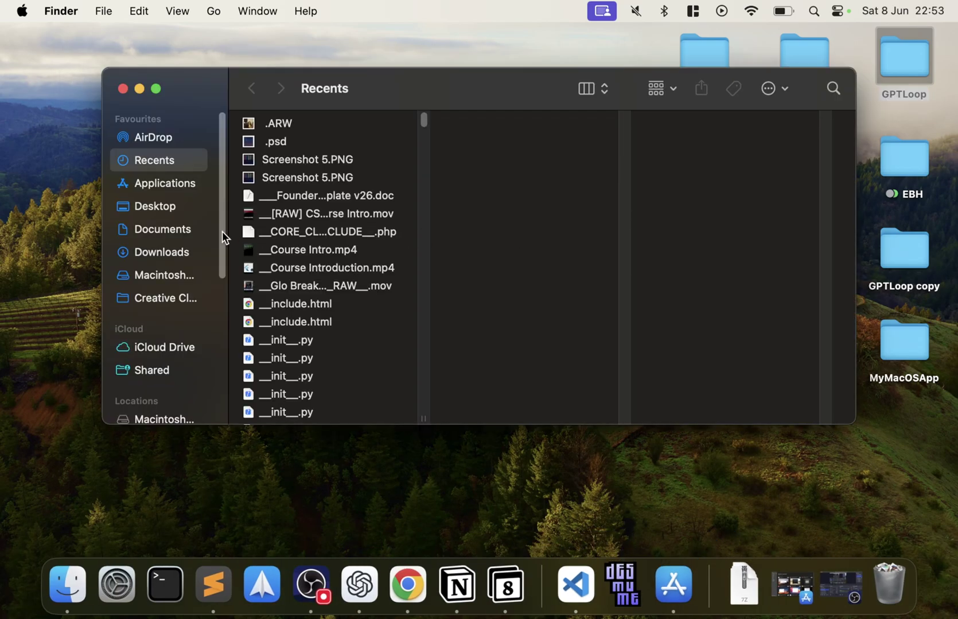
{"action": "left_click", "coordinate": [177, 253]}
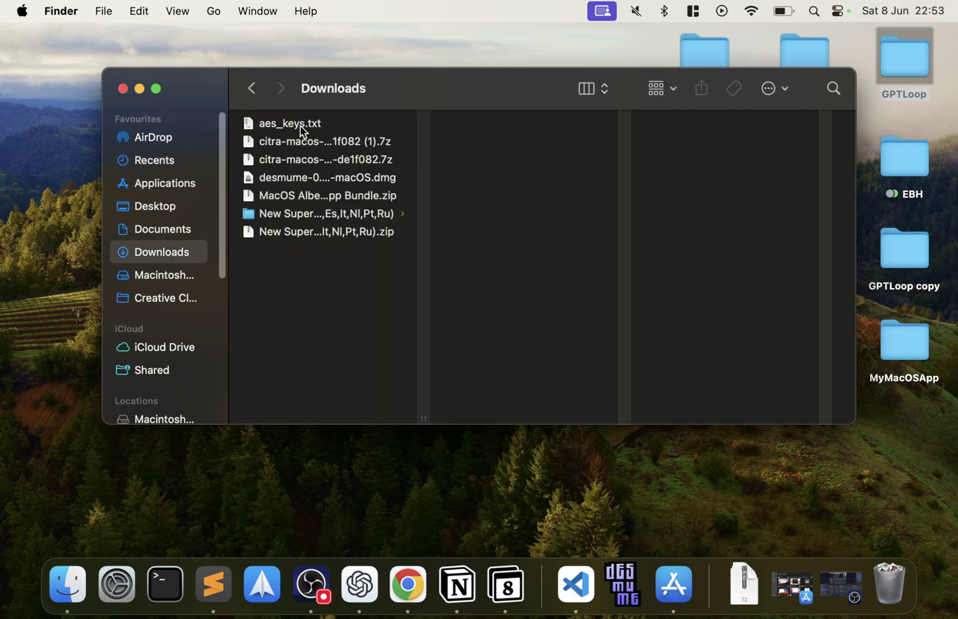
Step: View The Unarchiver in the App Store, and extract citra-macos-universal-20240601-de1f082.7z in the Downloads folder
{"action": "left_click", "coordinate": [786, 574]}
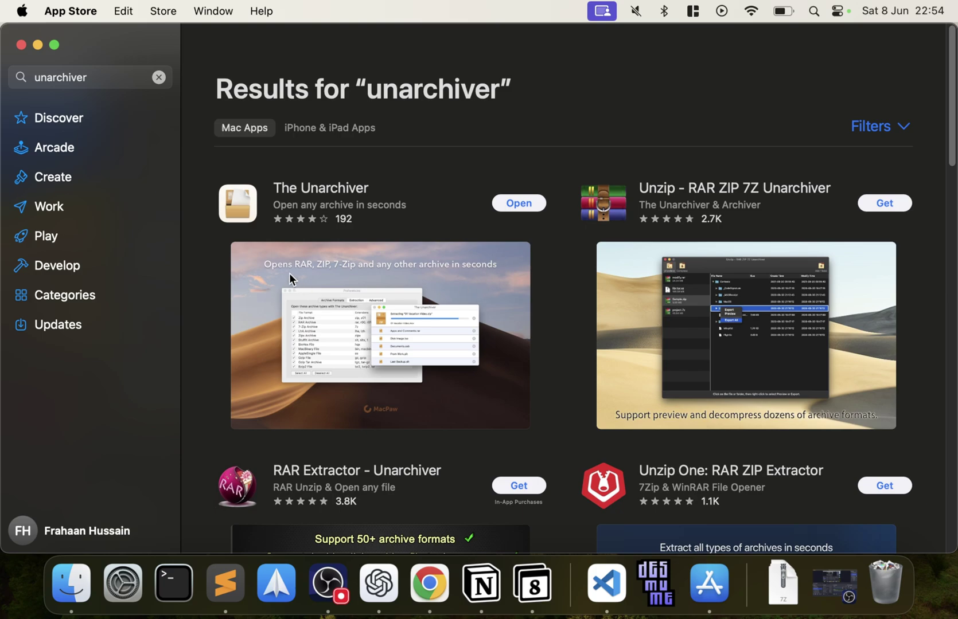
{"action": "left_click", "coordinate": [21, 46]}
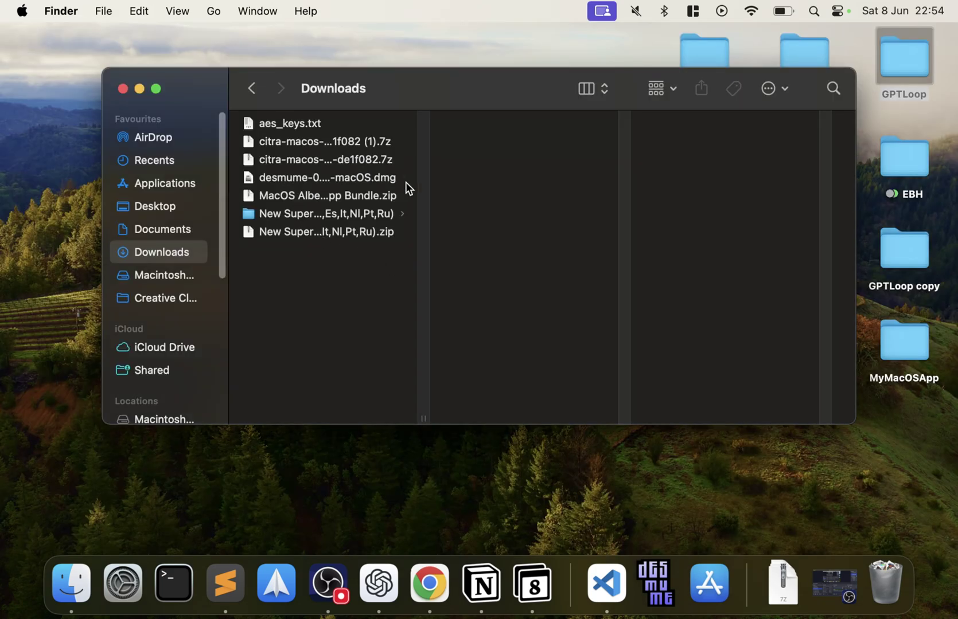
{"action": "double_click", "coordinate": [289, 156]}
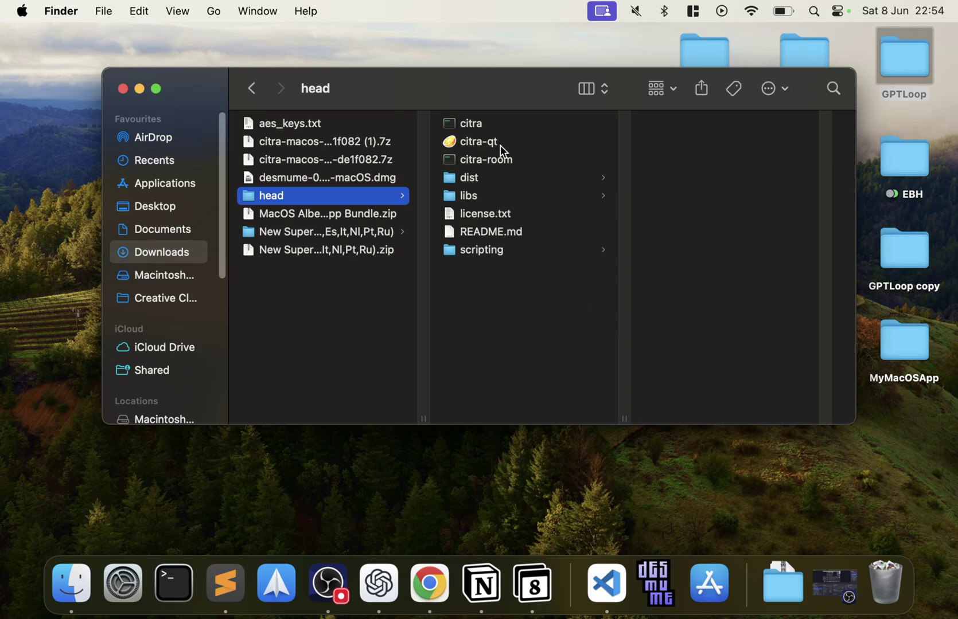
Step: Move citra-qt into Applications and put the extracted head folder and both Citra 7z archives in the Trash
{"action": "left_click_drag", "start_coordinate": [491, 143], "coordinate": [166, 183]}
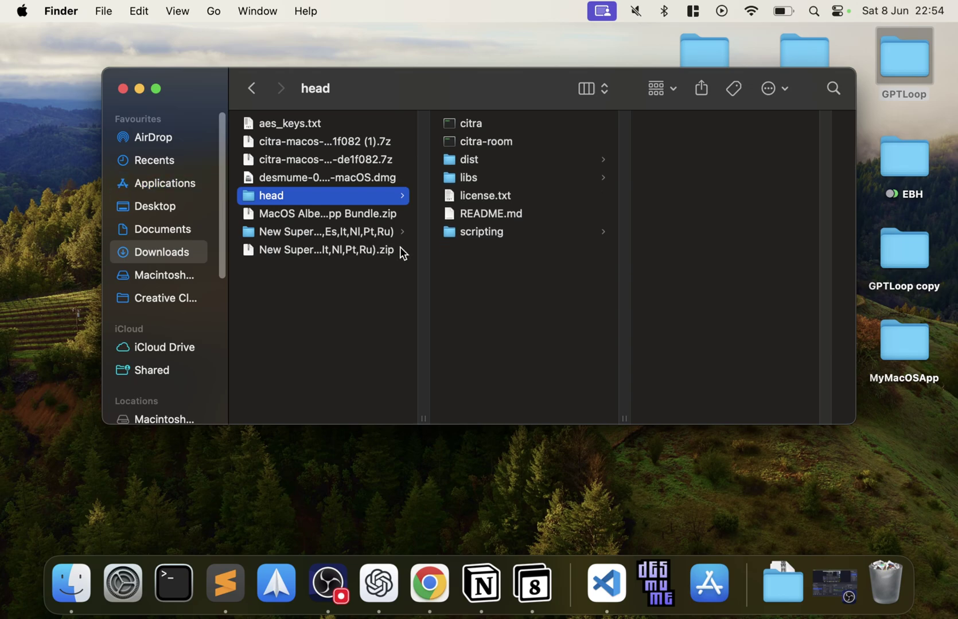
{"action": "left_click_drag", "start_coordinate": [814, 457], "coordinate": [885, 579]}
{"action": "left_click_drag", "start_coordinate": [283, 163], "coordinate": [898, 574]}
{"action": "left_click_drag", "start_coordinate": [316, 145], "coordinate": [886, 588]}
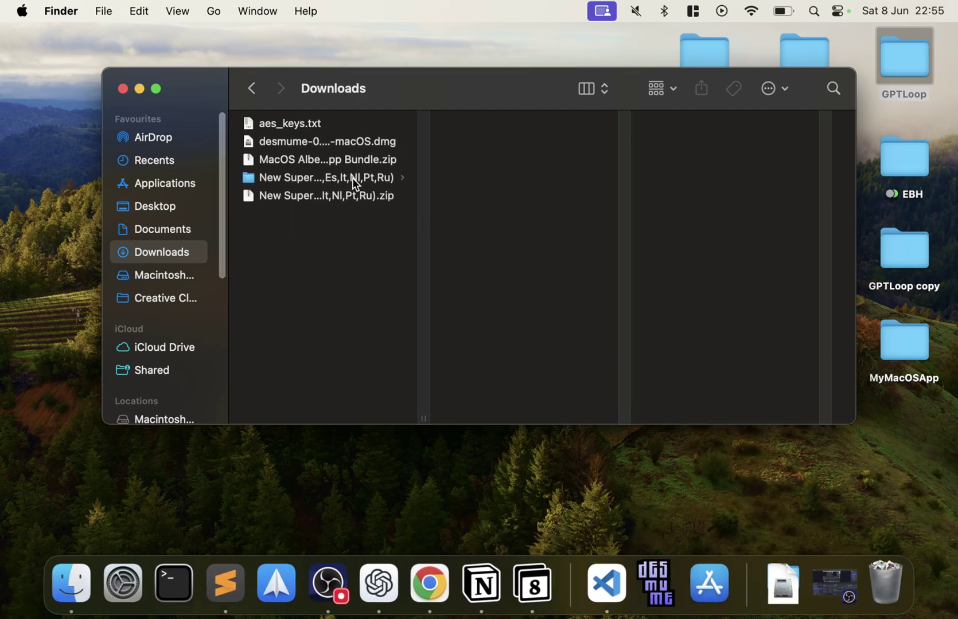
Step: Inspect the New Super Mario Bros. 2 zip archive and the decrypted .3ds file in its extracted folder
{"action": "left_click", "coordinate": [289, 182]}
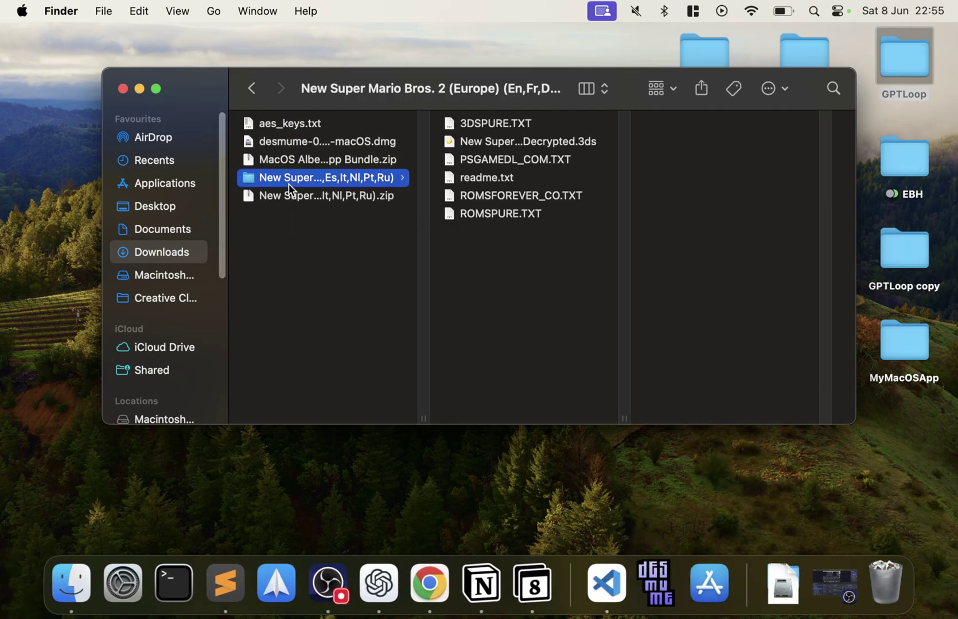
{"action": "left_click", "coordinate": [309, 196]}
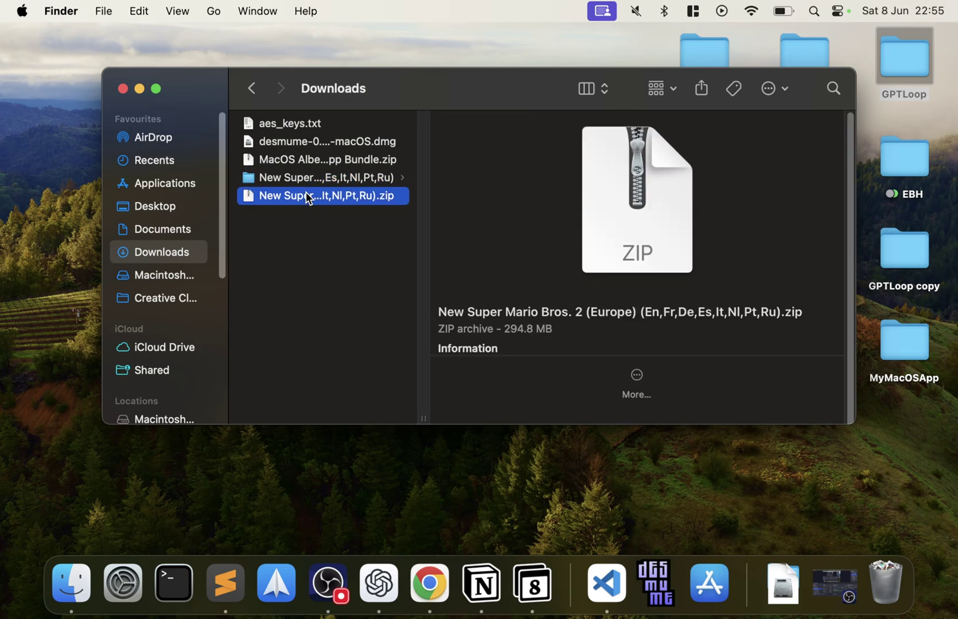
{"action": "left_click", "coordinate": [374, 181]}
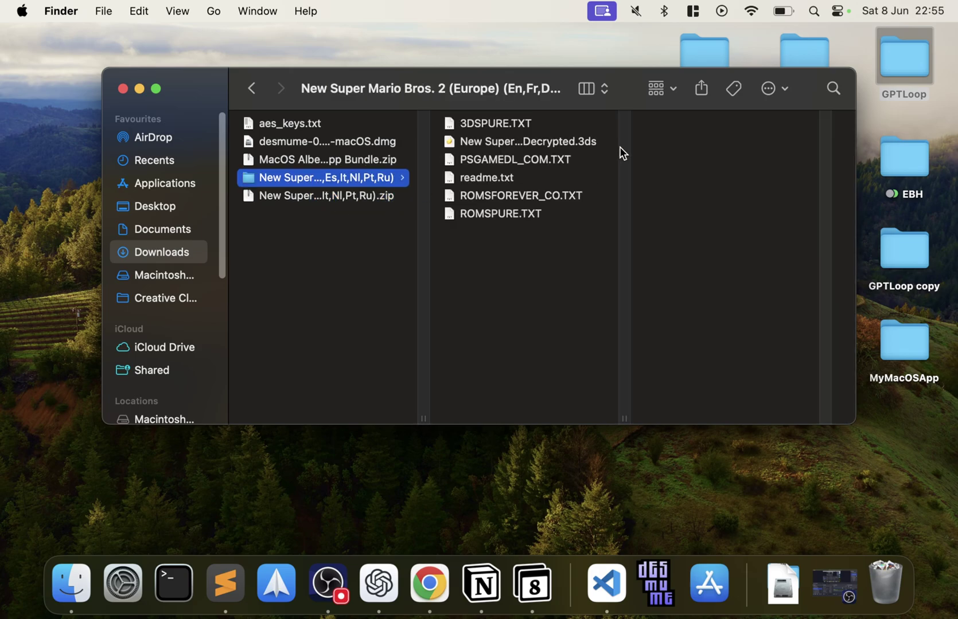
{"action": "left_click", "coordinate": [568, 143]}
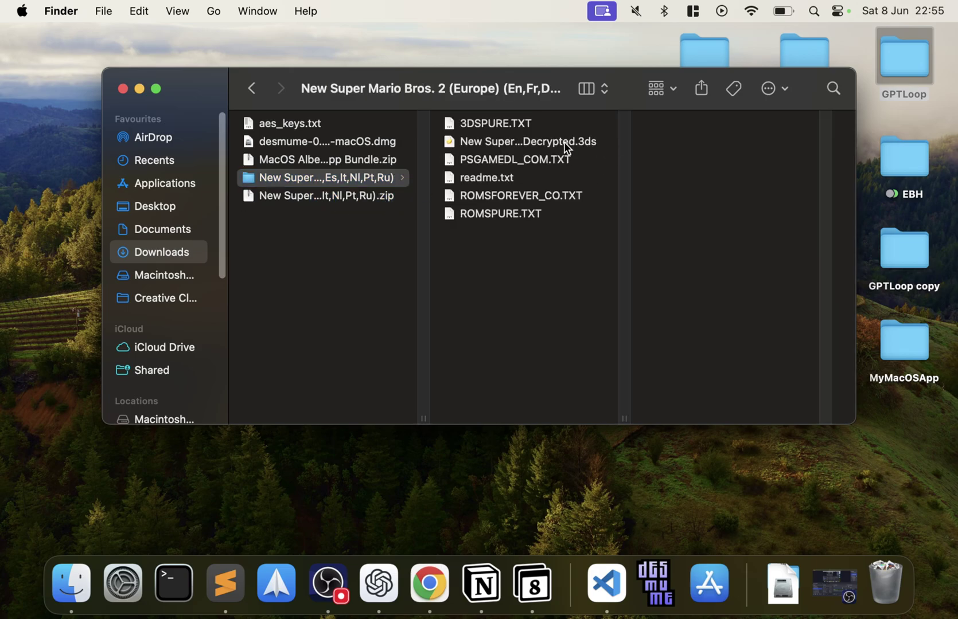
{"action": "left_click", "coordinate": [440, 290]}
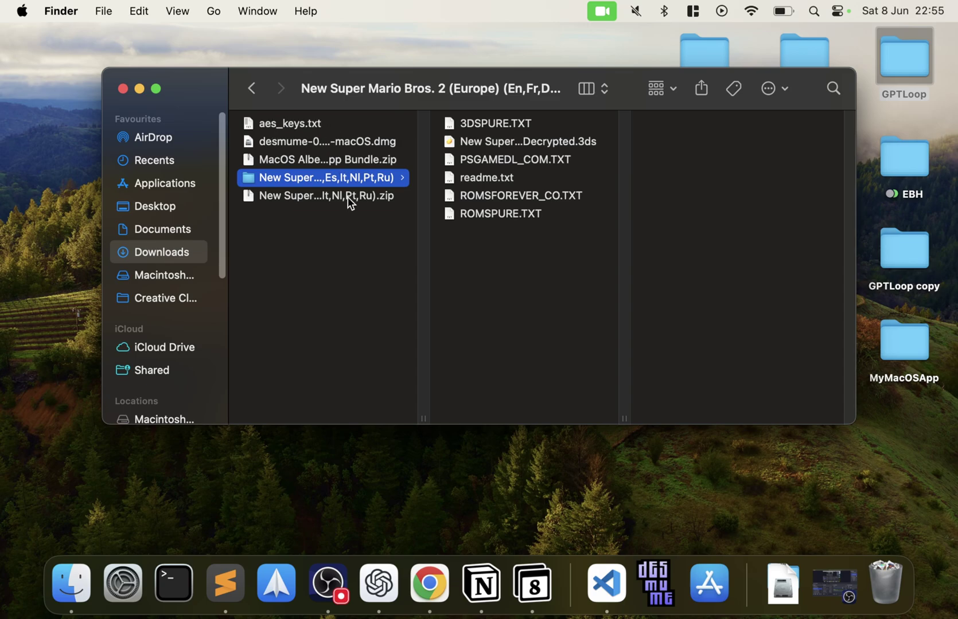
Step: Try to launch citra-qt from the Applications folder and dismiss the security warning
{"action": "left_click", "coordinate": [155, 184]}
{"action": "scroll", "coordinate": [314, 279], "scroll_direction": "down", "scroll_amount": 5}
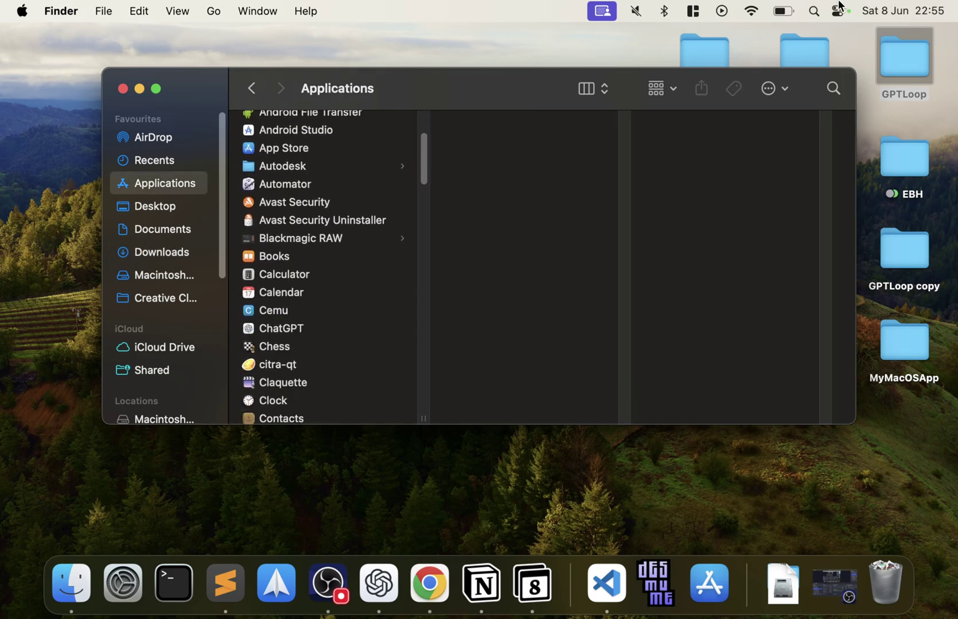
{"action": "left_click", "coordinate": [814, 10]}
{"action": "key", "text": "Escape"}
{"action": "double_click", "coordinate": [277, 365]}
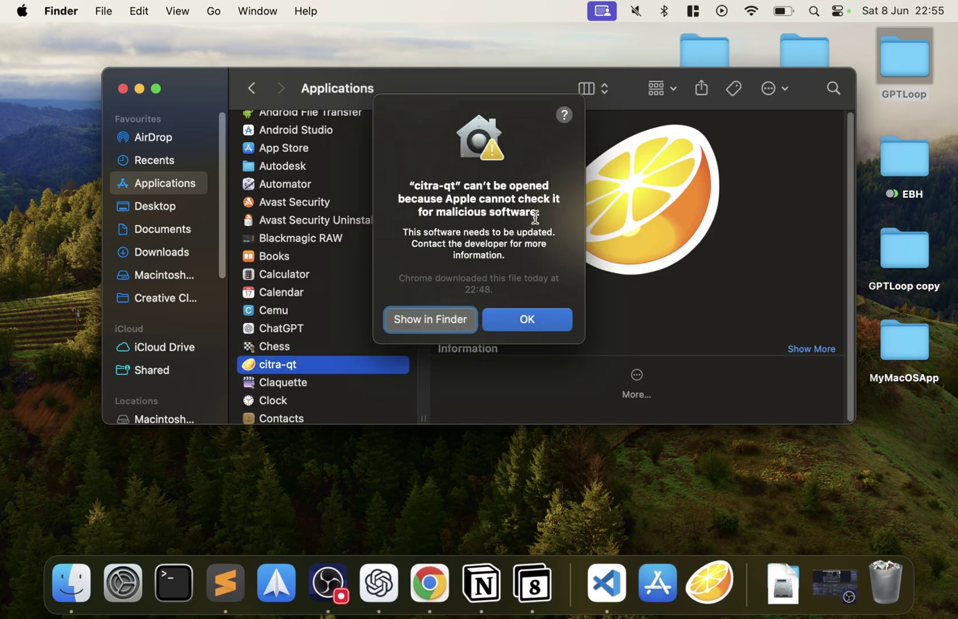
{"action": "left_click", "coordinate": [513, 320]}
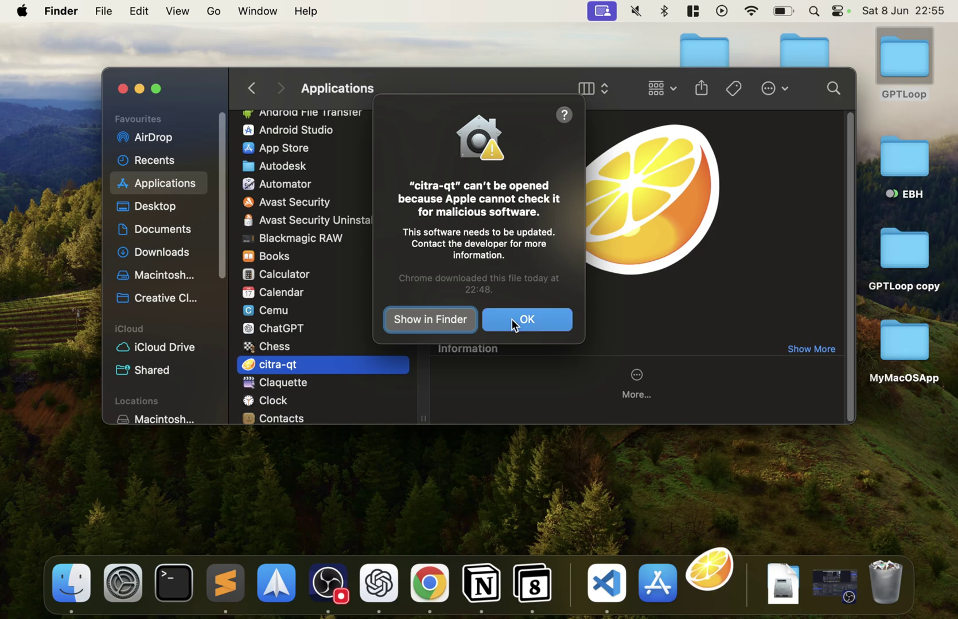
Step: Allow the blocked citra-qt app to open anyway in the Privacy & Security settings, confirm opening it, and close the settings
{"action": "left_click", "coordinate": [25, 18]}
{"action": "left_click", "coordinate": [45, 59]}
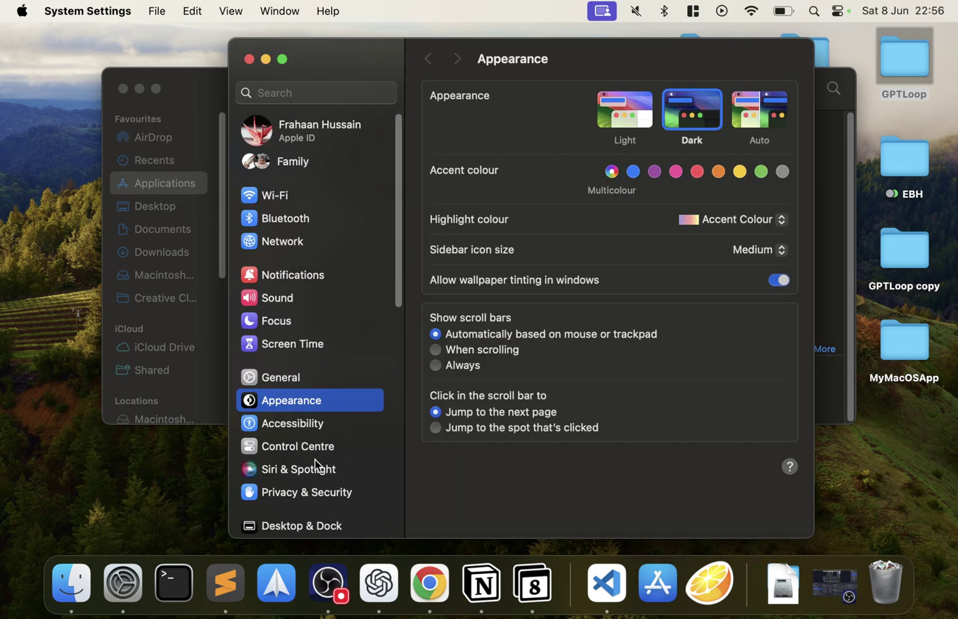
{"action": "left_click", "coordinate": [301, 496]}
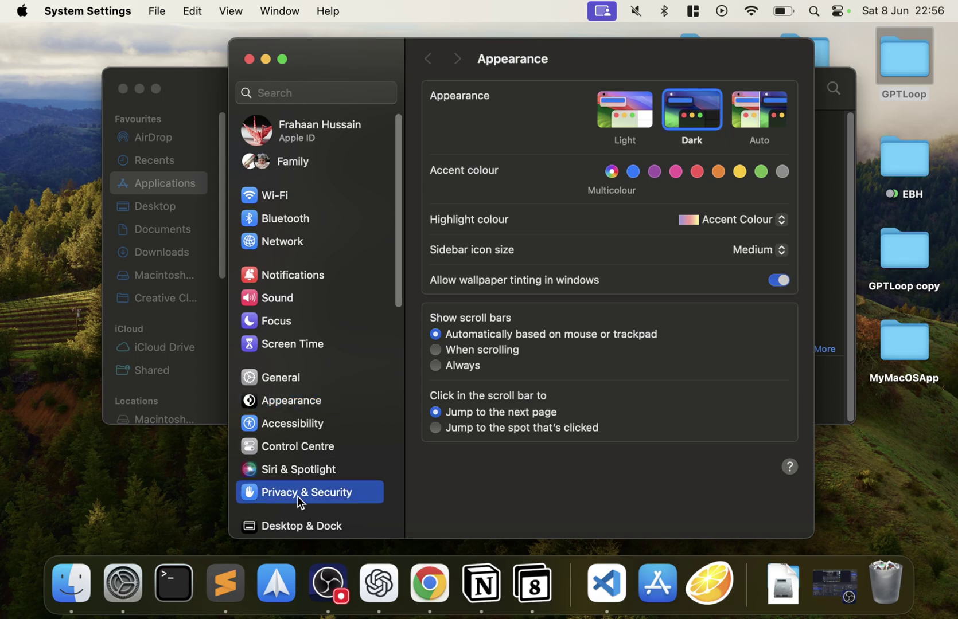
{"action": "scroll", "coordinate": [614, 481], "scroll_direction": "down", "scroll_amount": 15}
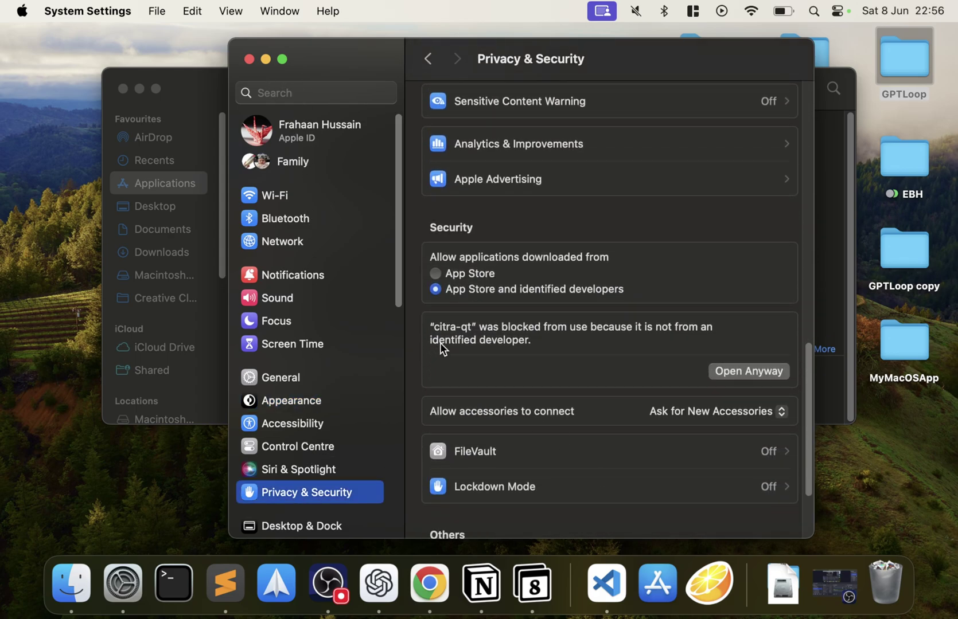
{"action": "left_click", "coordinate": [776, 373]}
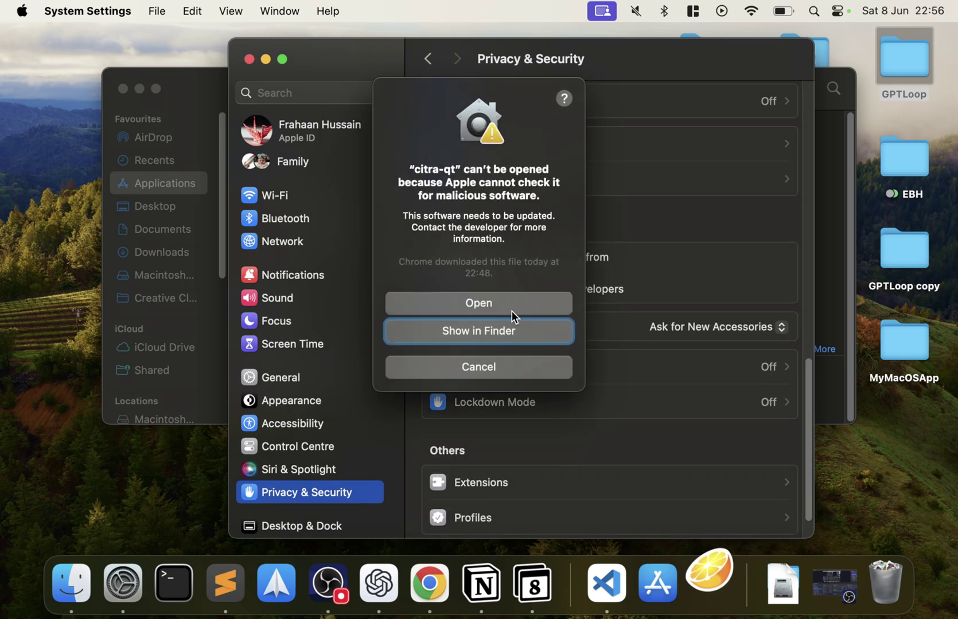
{"action": "left_click", "coordinate": [512, 311]}
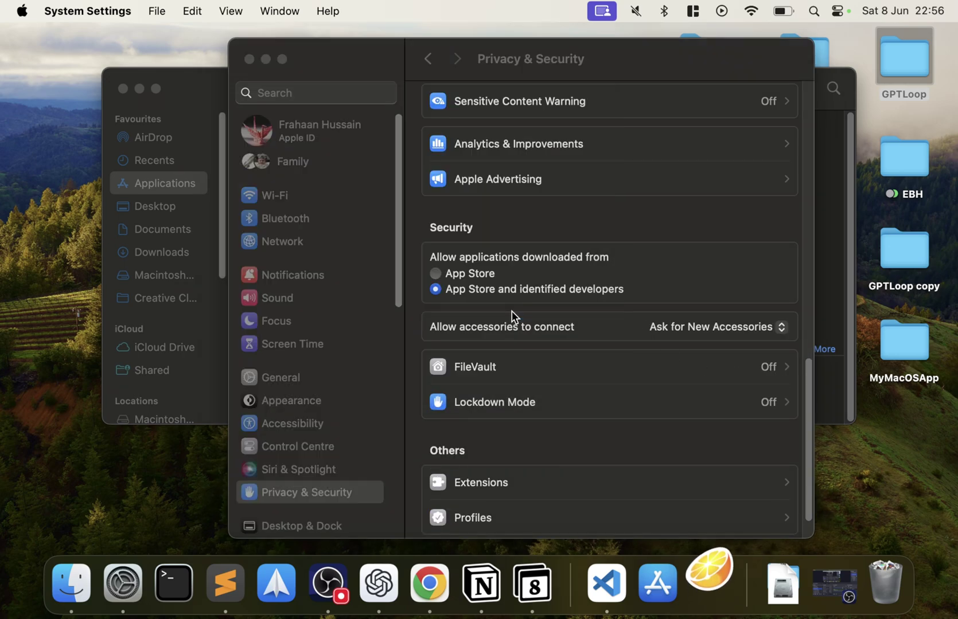
{"action": "left_click", "coordinate": [249, 59]}
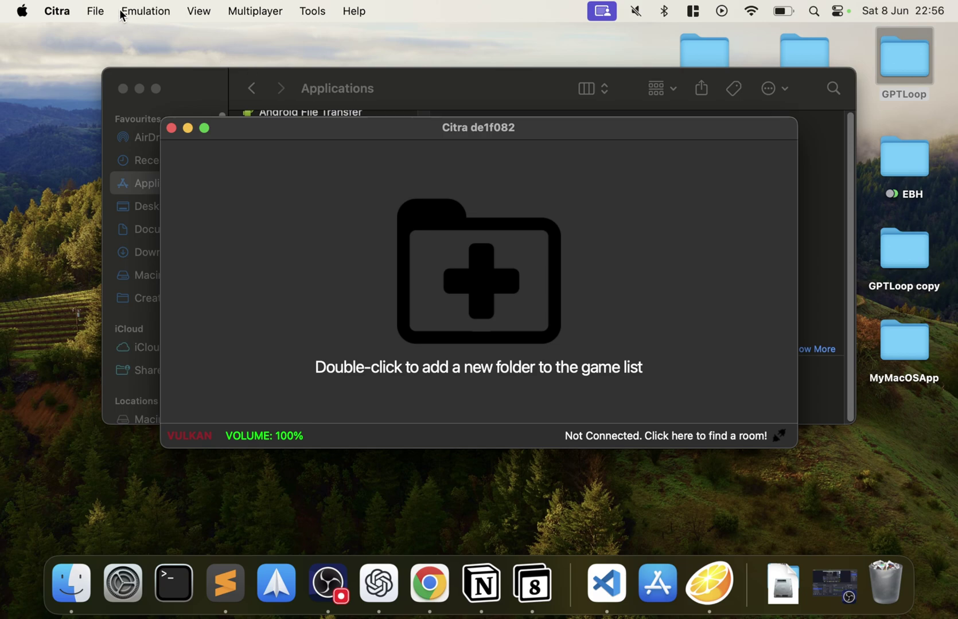
Step: Copy aes_keys.txt from Downloads into the sysdata folder inside the Citra user folder, and close that folder's window
{"action": "left_click", "coordinate": [91, 11]}
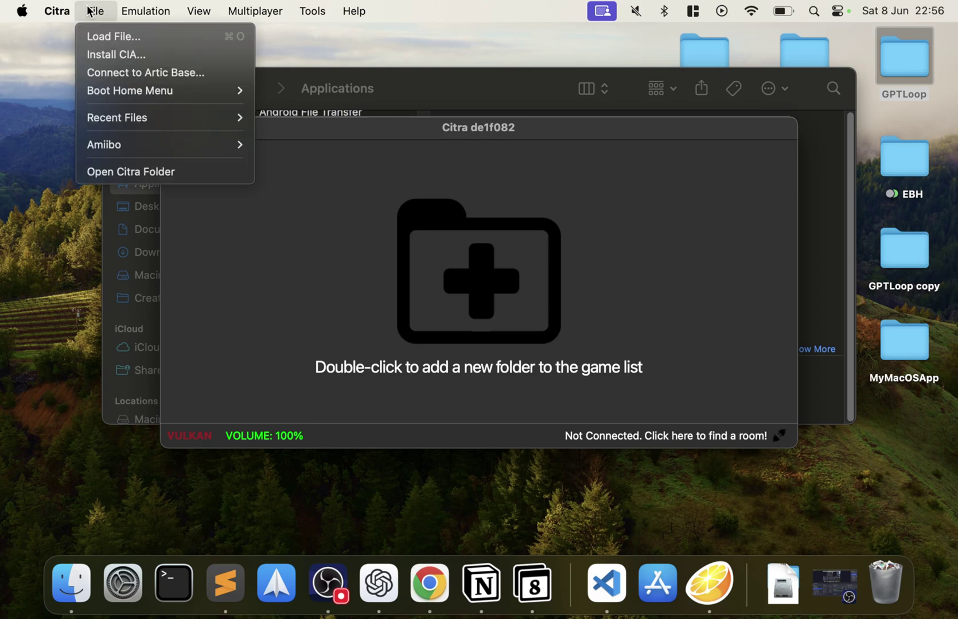
{"action": "left_click", "coordinate": [137, 174]}
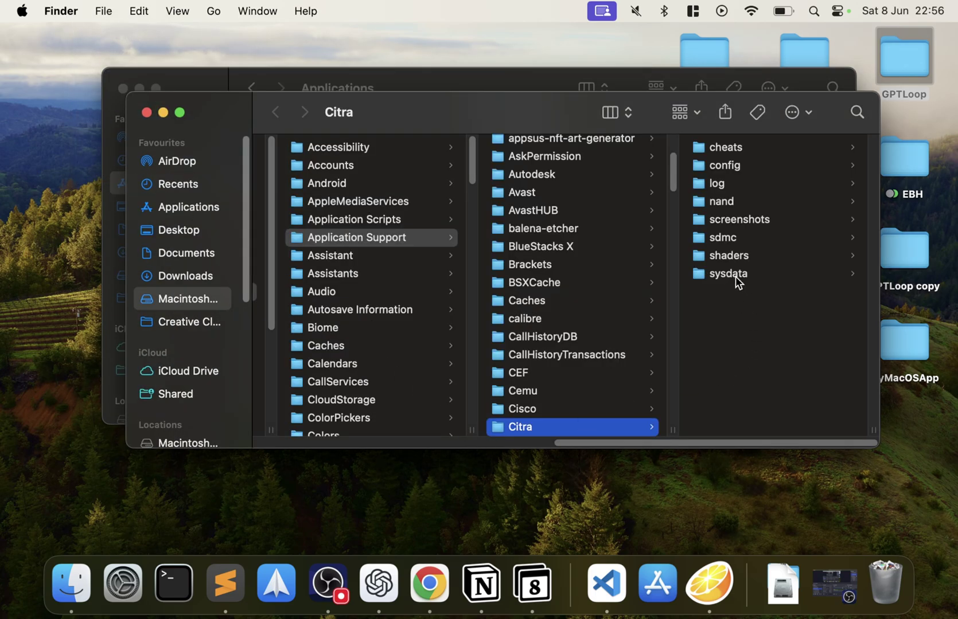
{"action": "left_click", "coordinate": [736, 275]}
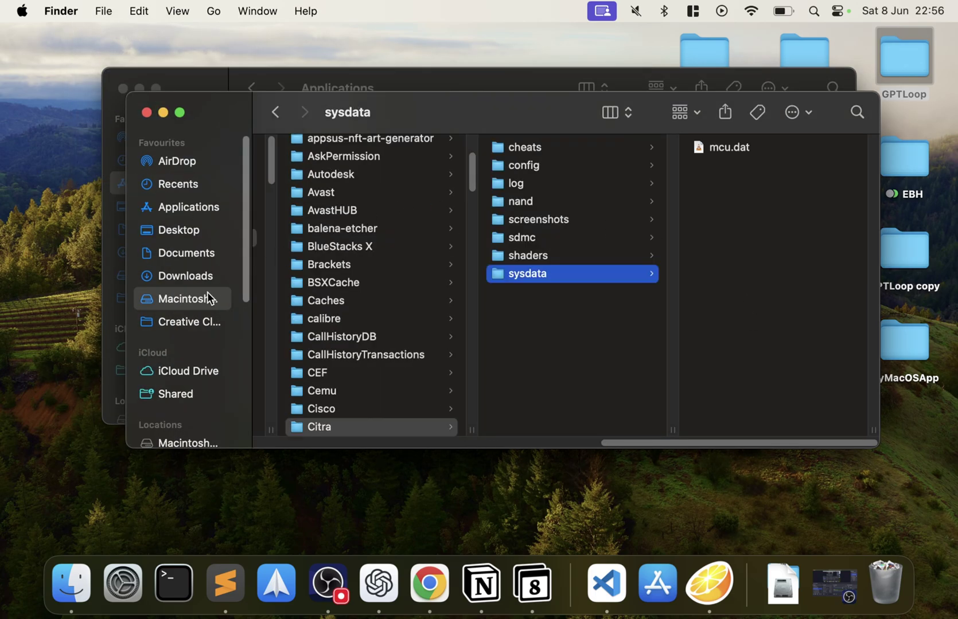
{"action": "left_click", "coordinate": [217, 85]}
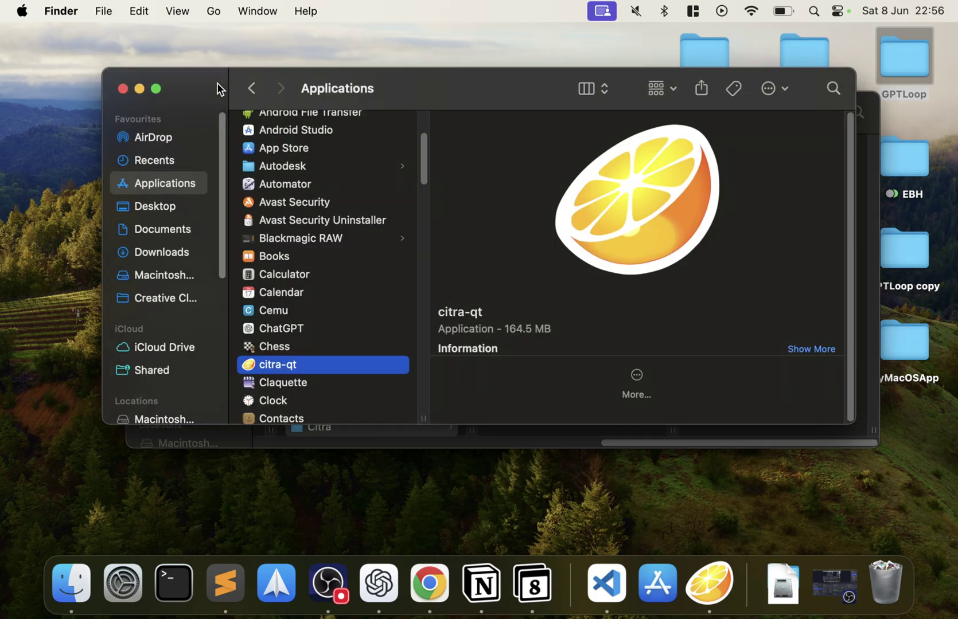
{"action": "left_click", "coordinate": [144, 250]}
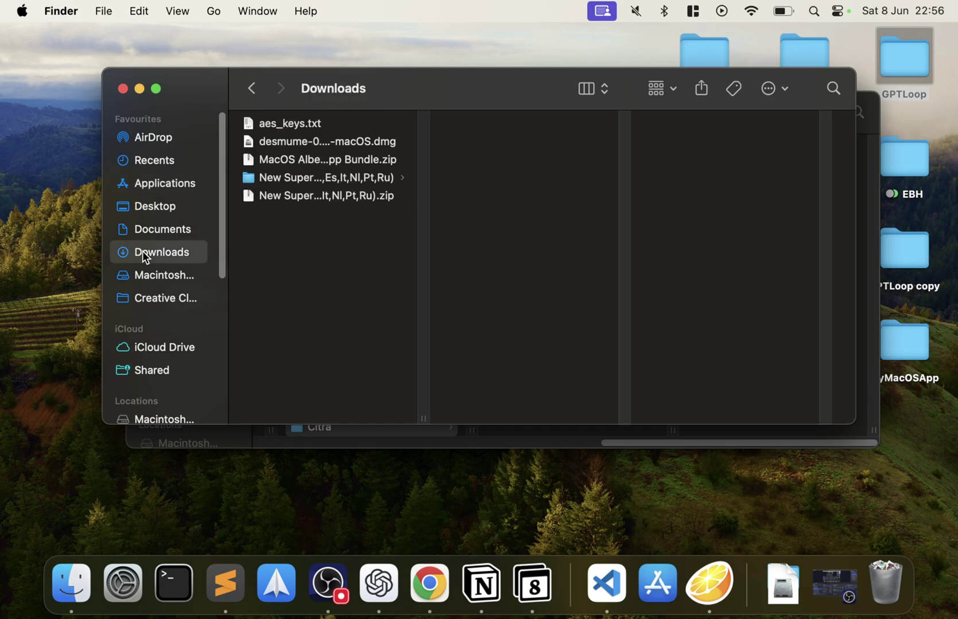
{"action": "right_click", "coordinate": [282, 124]}
{"action": "left_click", "coordinate": [304, 323]}
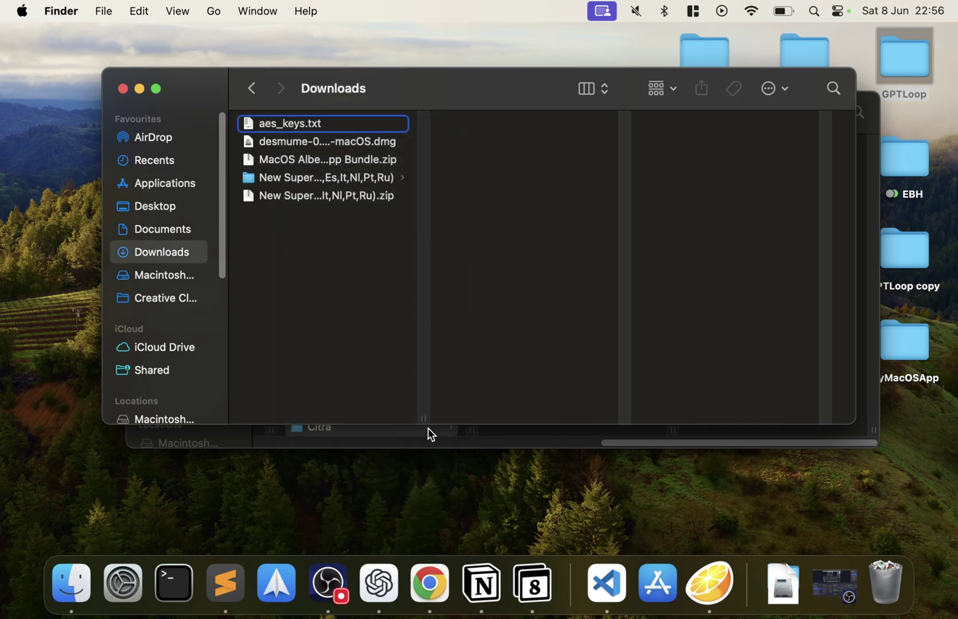
{"action": "left_click", "coordinate": [467, 439]}
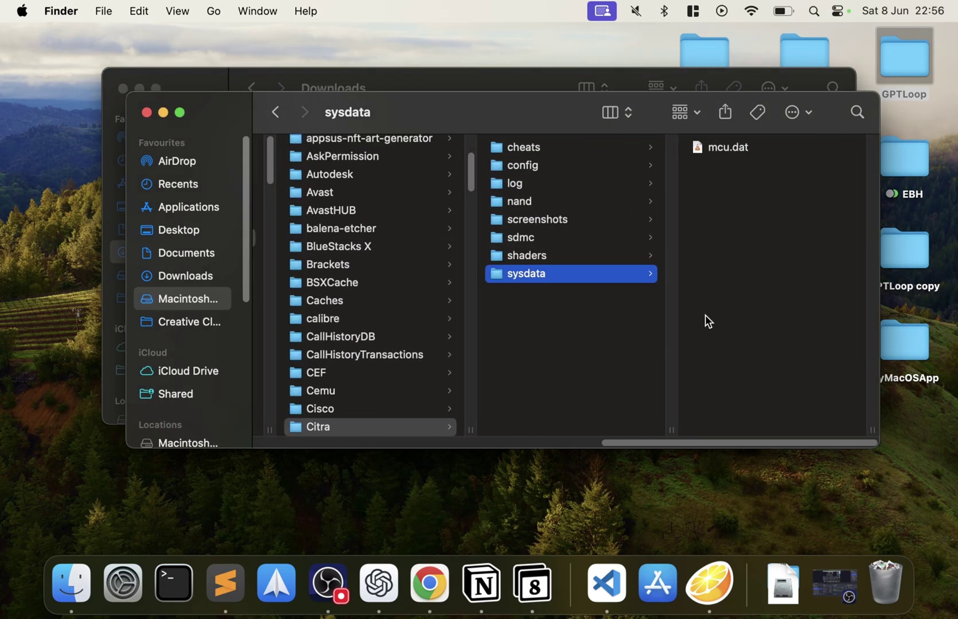
{"action": "key", "text": "super+v"}
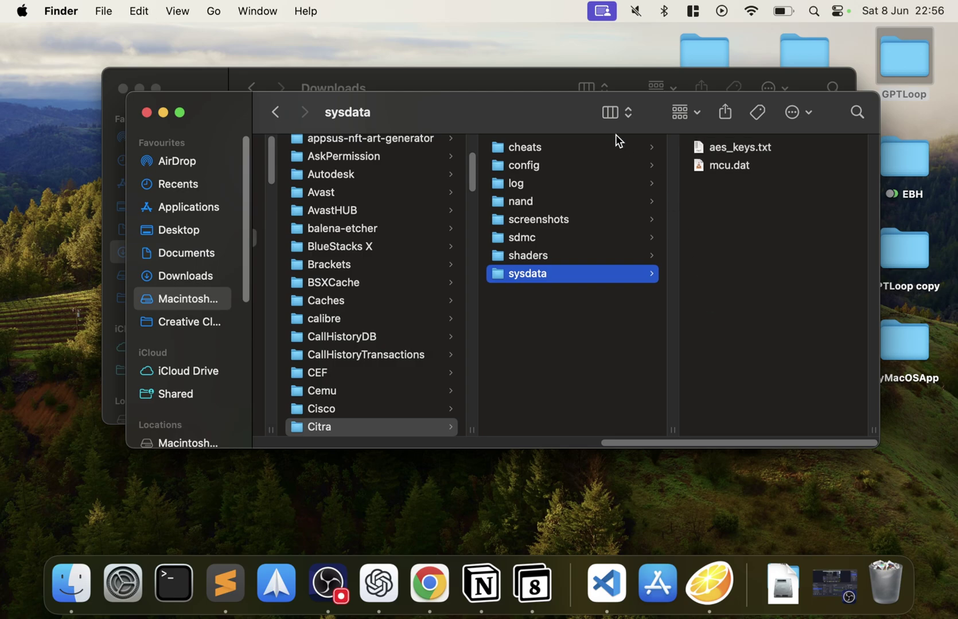
{"action": "left_click", "coordinate": [146, 112]}
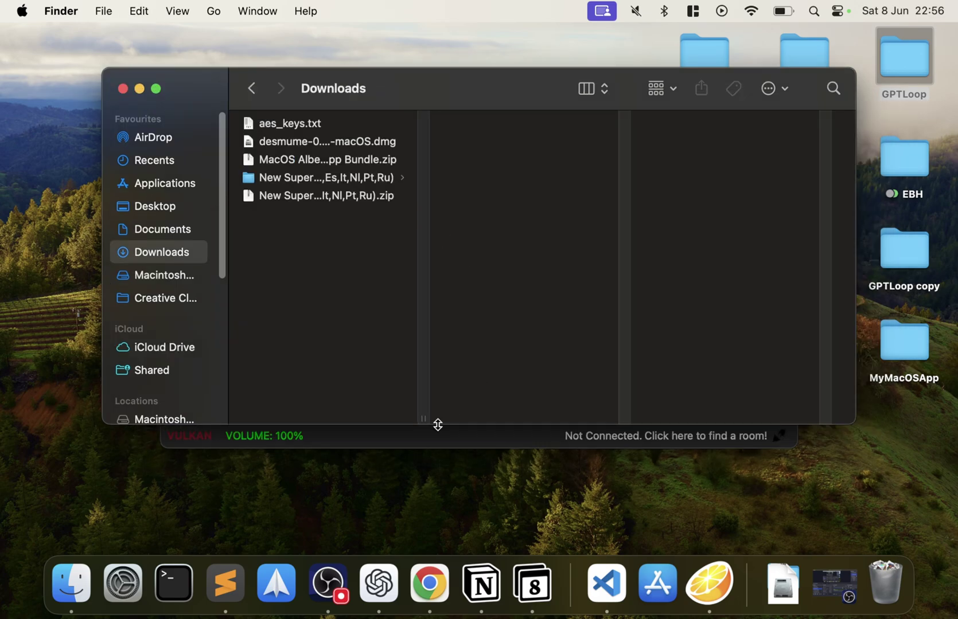
{"action": "left_click", "coordinate": [423, 441]}
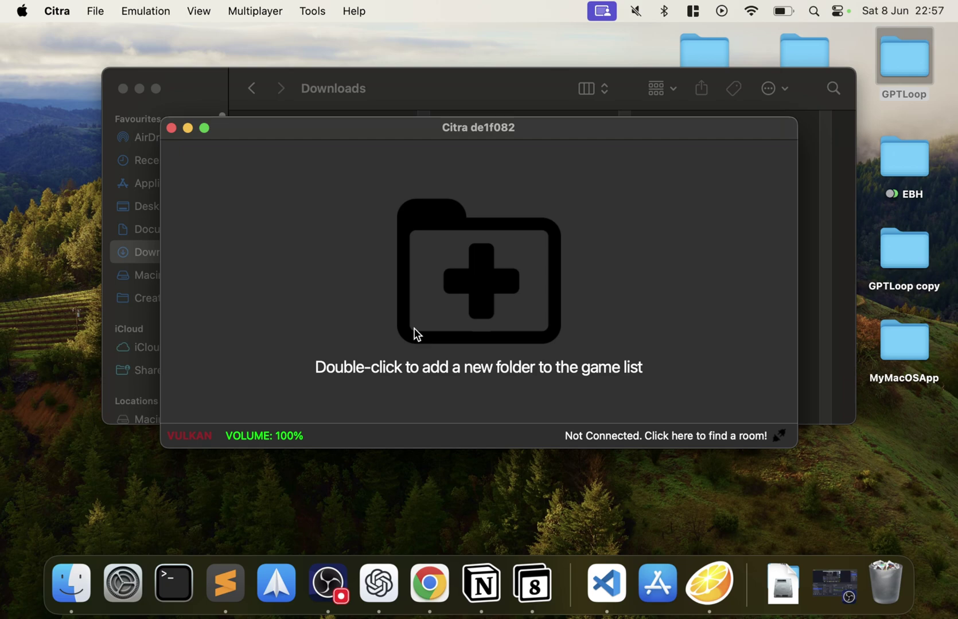
{"action": "double_click", "coordinate": [451, 312]}
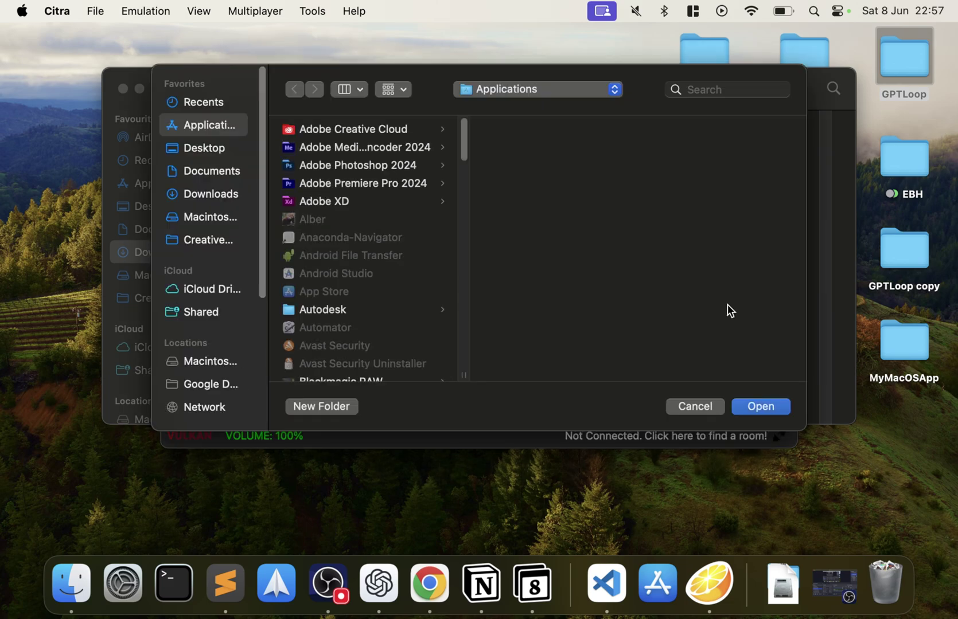
{"action": "left_click", "coordinate": [717, 409]}
Step: Create a ROMS folder in Documents with a 3DS subfolder and put the decrypted New Super Mario Bros. 2 .3ds file from Downloads in it
{"action": "left_click", "coordinate": [411, 87]}
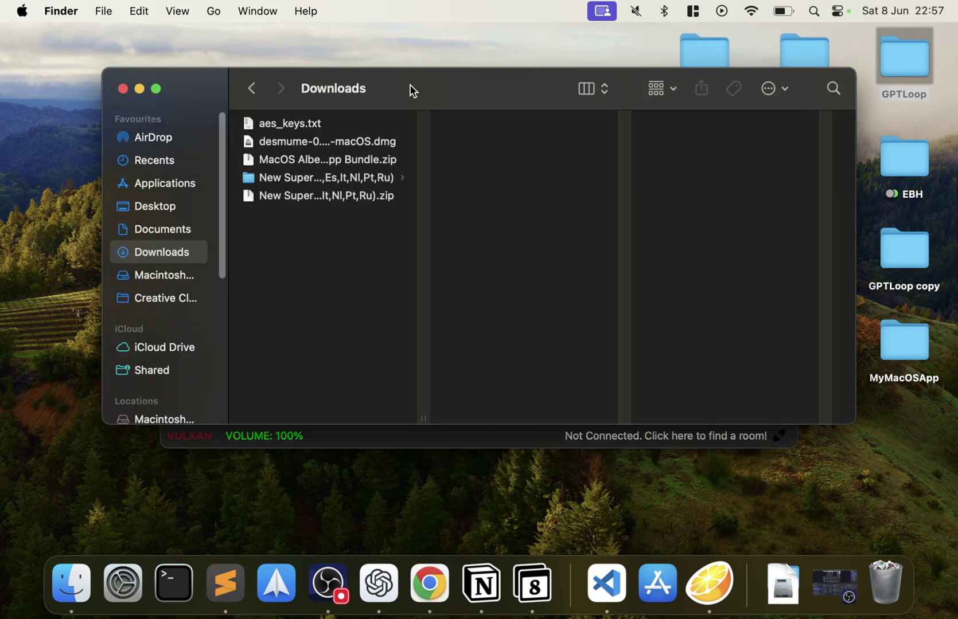
{"action": "left_click", "coordinate": [317, 178]}
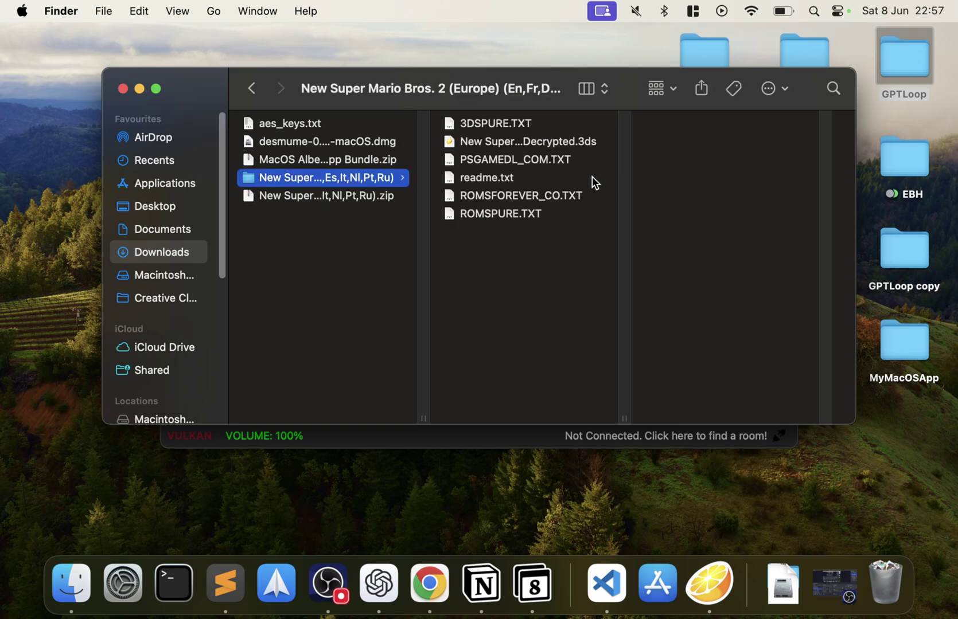
{"action": "left_click", "coordinate": [498, 143]}
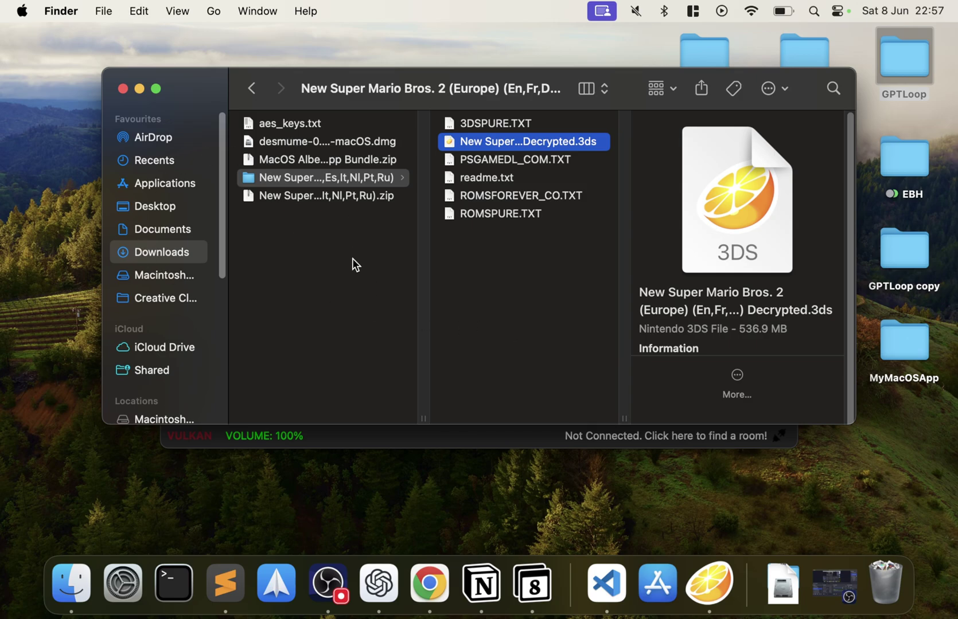
{"action": "left_click", "coordinate": [176, 228]}
{"action": "key", "text": "super+shift+n"}
{"action": "type", "text": "ROMS"}
{"action": "key", "text": "Return"}
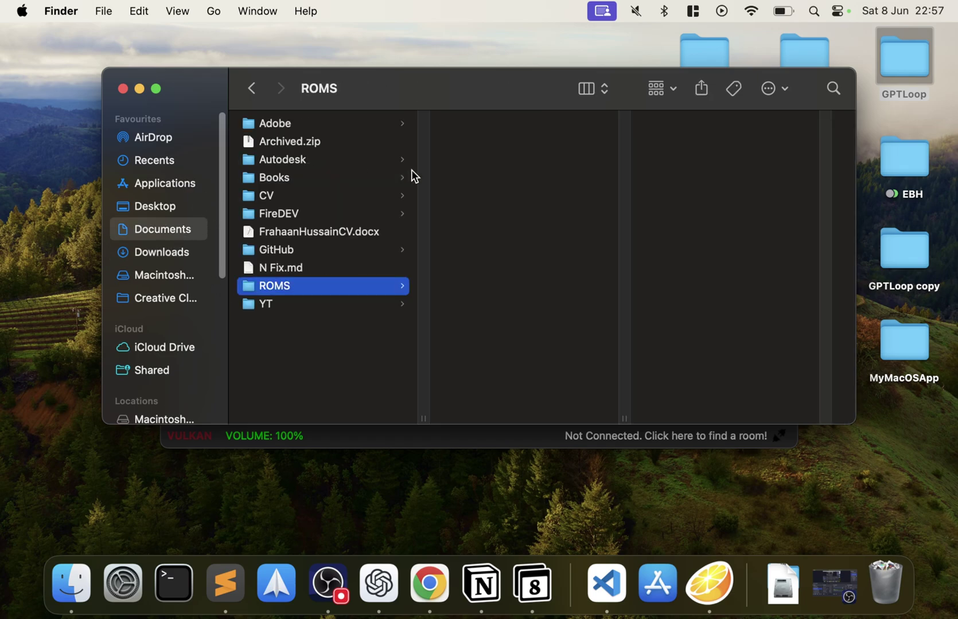
{"action": "key", "text": "super+shift+n"}
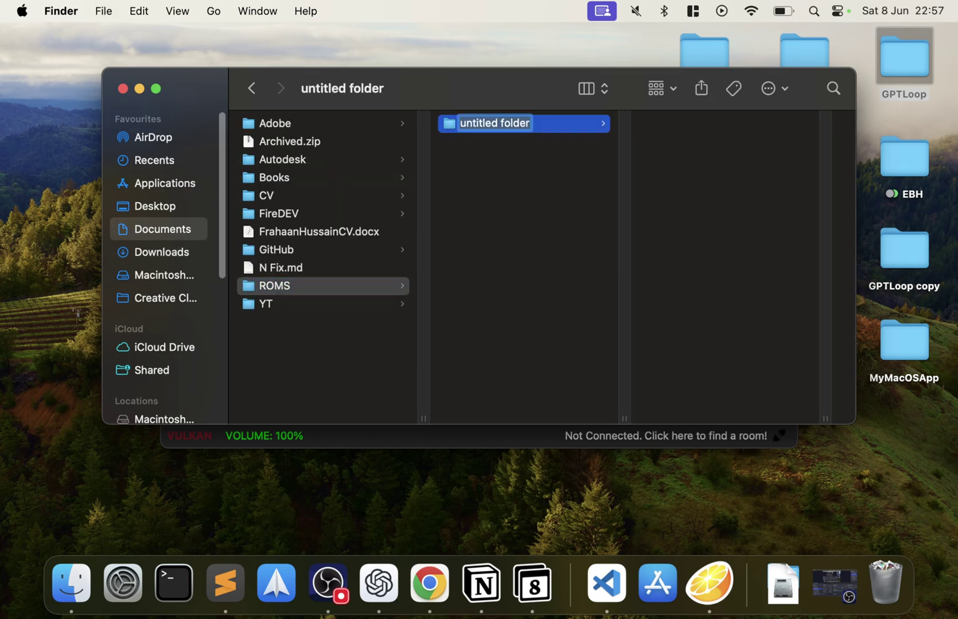
{"action": "type", "text": "3DS"}
{"action": "key", "text": "Return"}
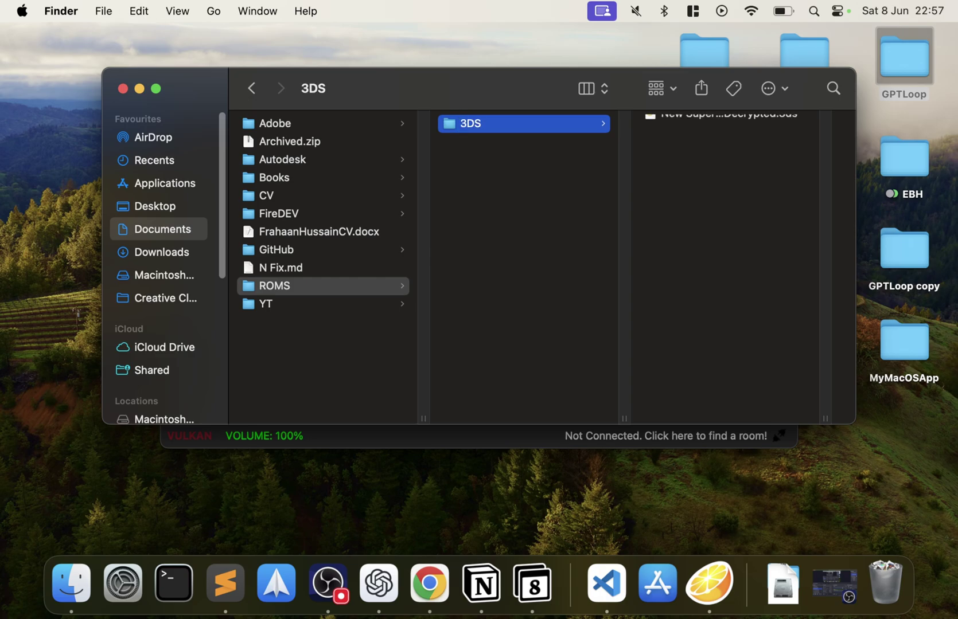
Step: Add the Documents/ROMS/3DS folder to the Citra game list
{"action": "left_click", "coordinate": [507, 442]}
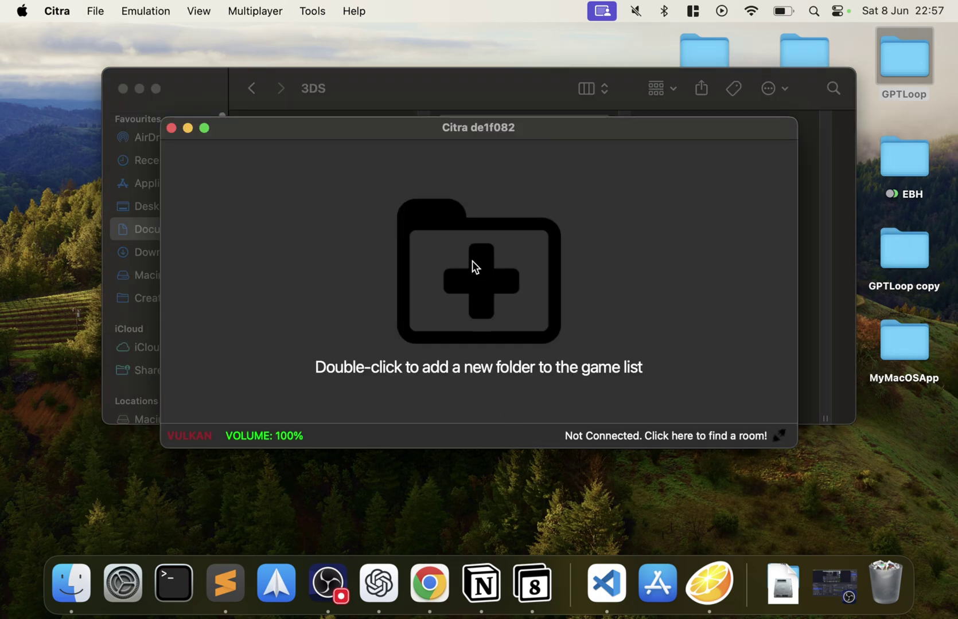
{"action": "double_click", "coordinate": [472, 261]}
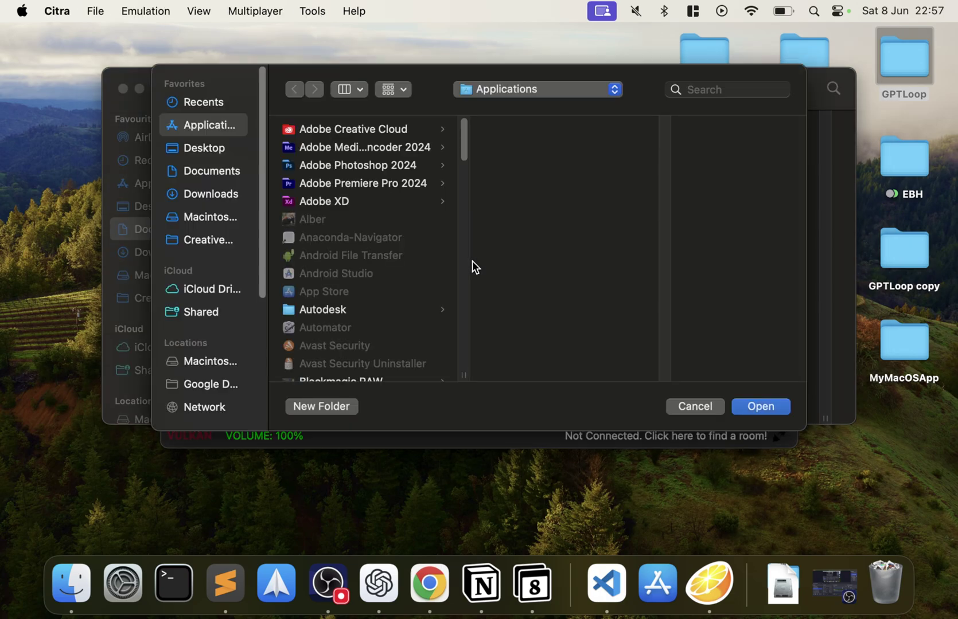
{"action": "left_click", "coordinate": [208, 172]}
{"action": "left_click", "coordinate": [313, 291]}
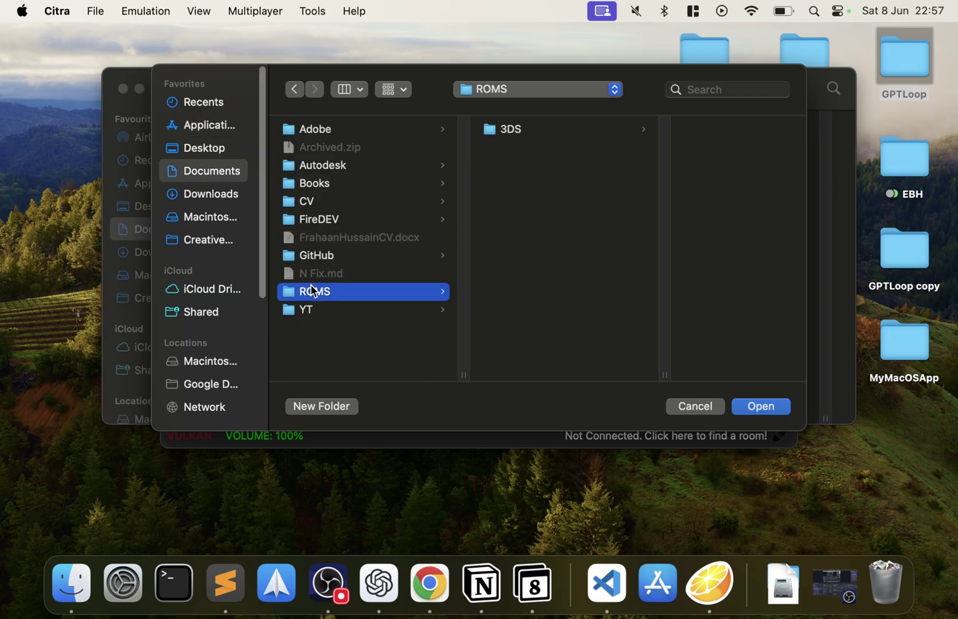
{"action": "left_click", "coordinate": [524, 131]}
{"action": "left_click", "coordinate": [751, 410]}
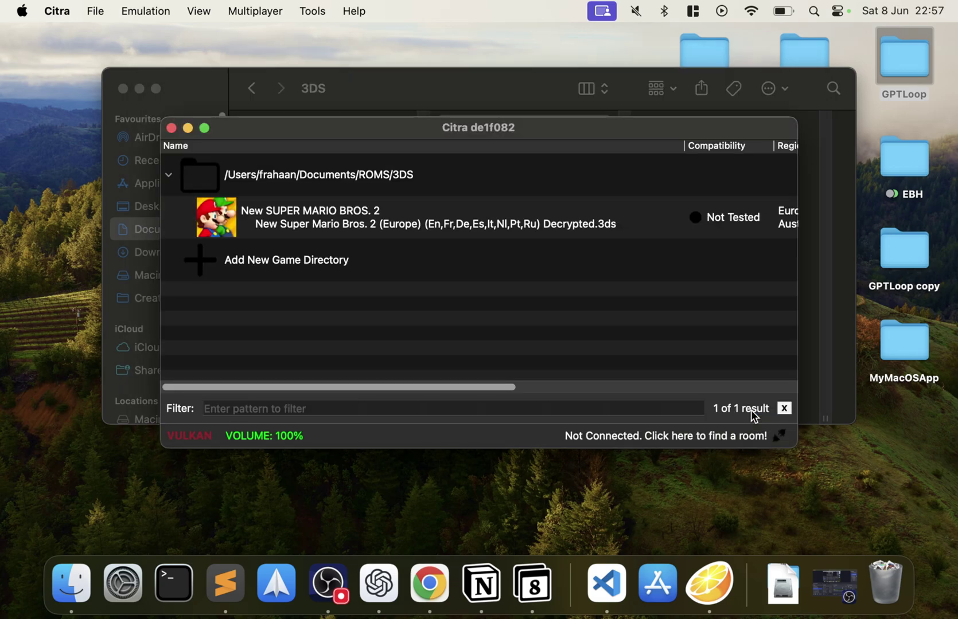
Step: Maximise the Citra window and inspect the options offered for the New SUPER MARIO BROS. 2 entry
{"action": "double_click", "coordinate": [594, 121]}
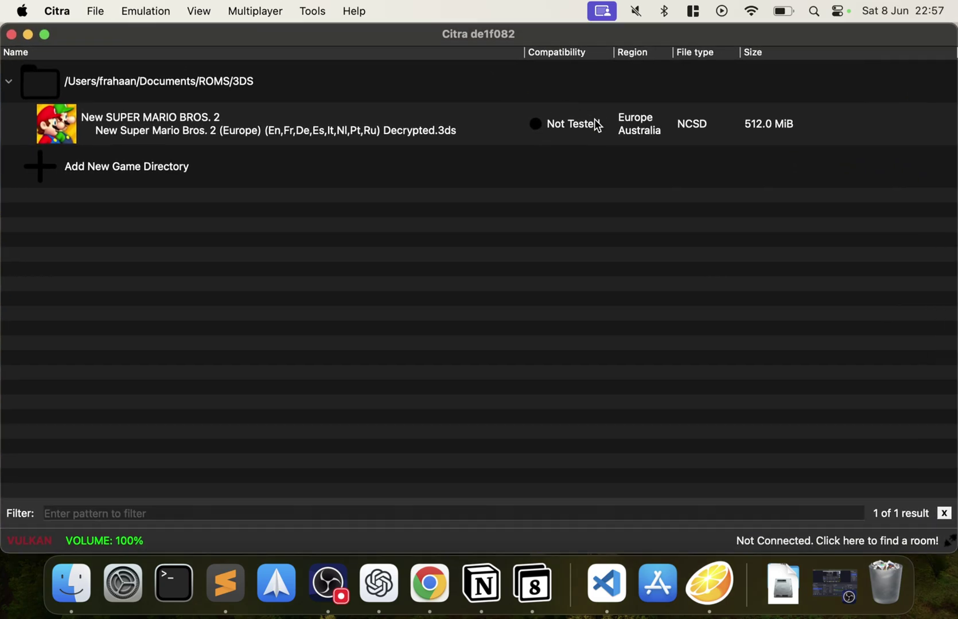
{"action": "right_click", "coordinate": [597, 125]}
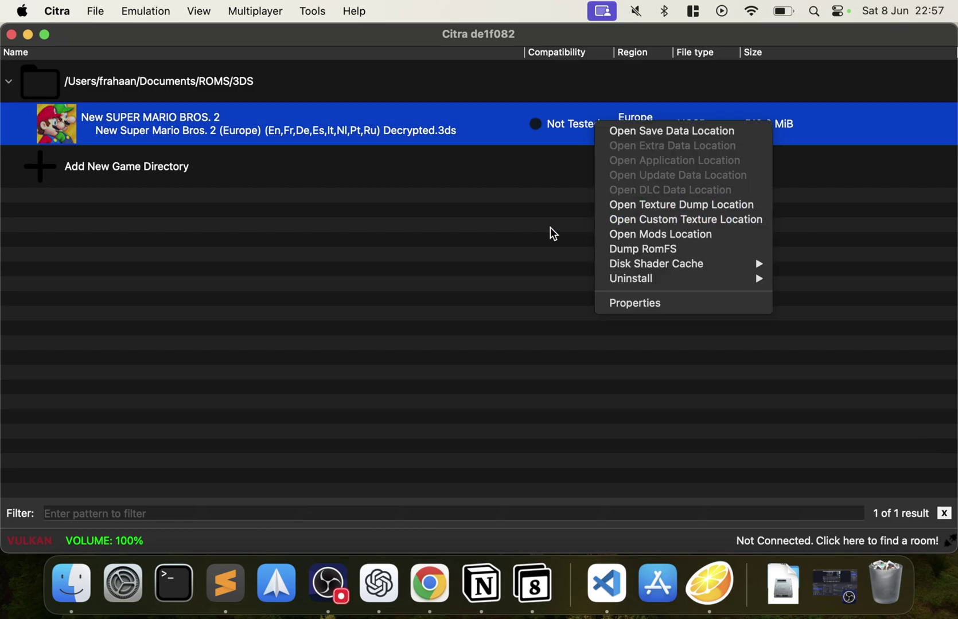
{"action": "left_click", "coordinate": [458, 255]}
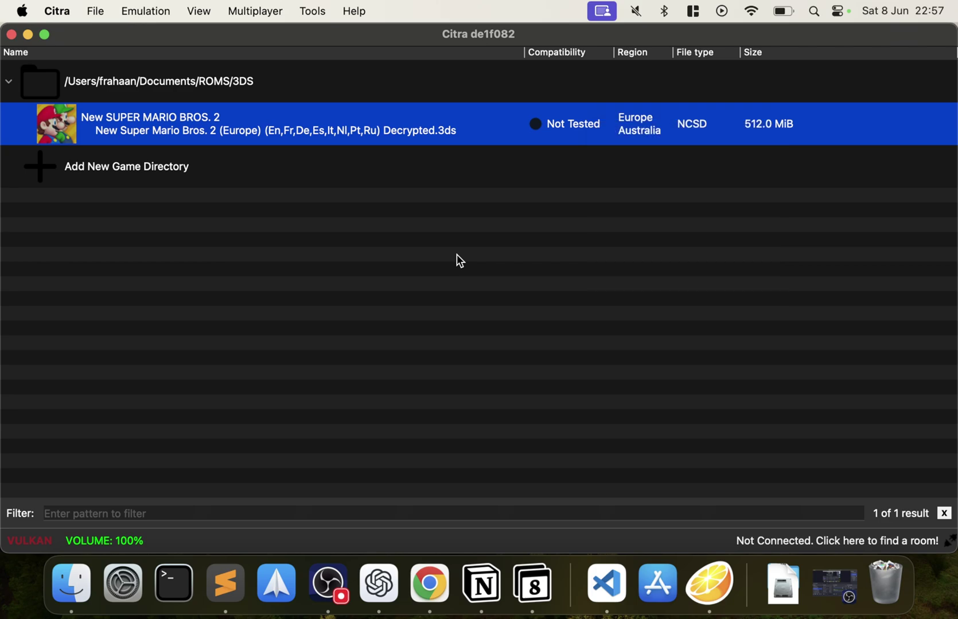
Step: Open the emulator's preferences and review the General settings, including the Region choices and the Web, Debug and UI pages
{"action": "left_click", "coordinate": [62, 11]}
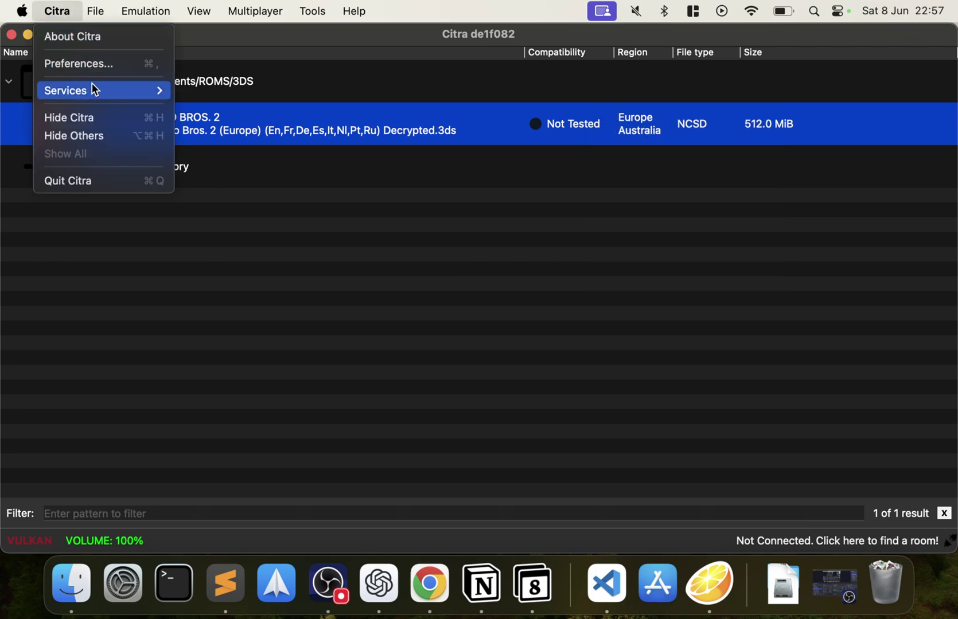
{"action": "left_click", "coordinate": [93, 64]}
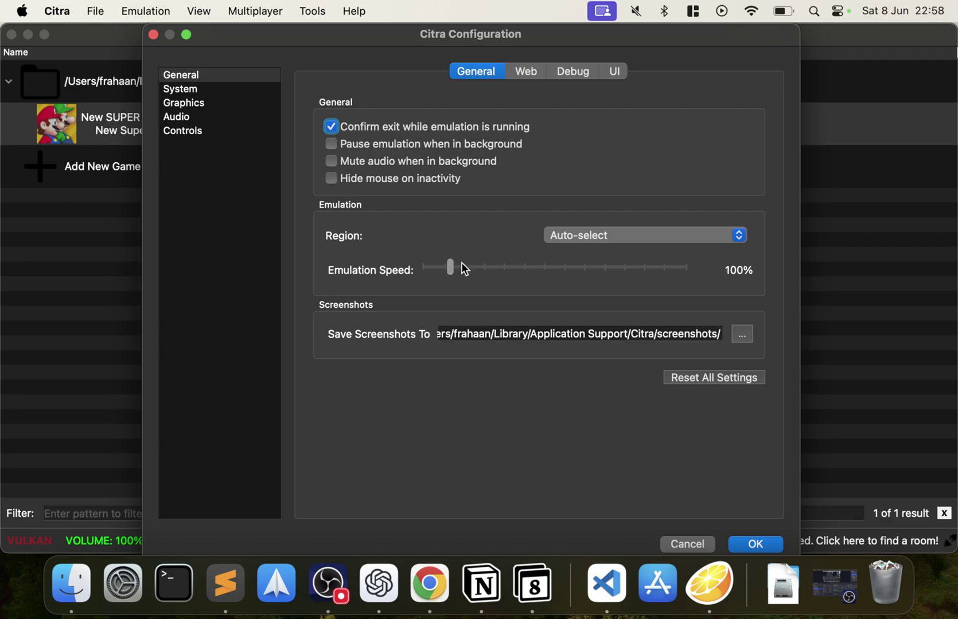
{"action": "left_click", "coordinate": [645, 231]}
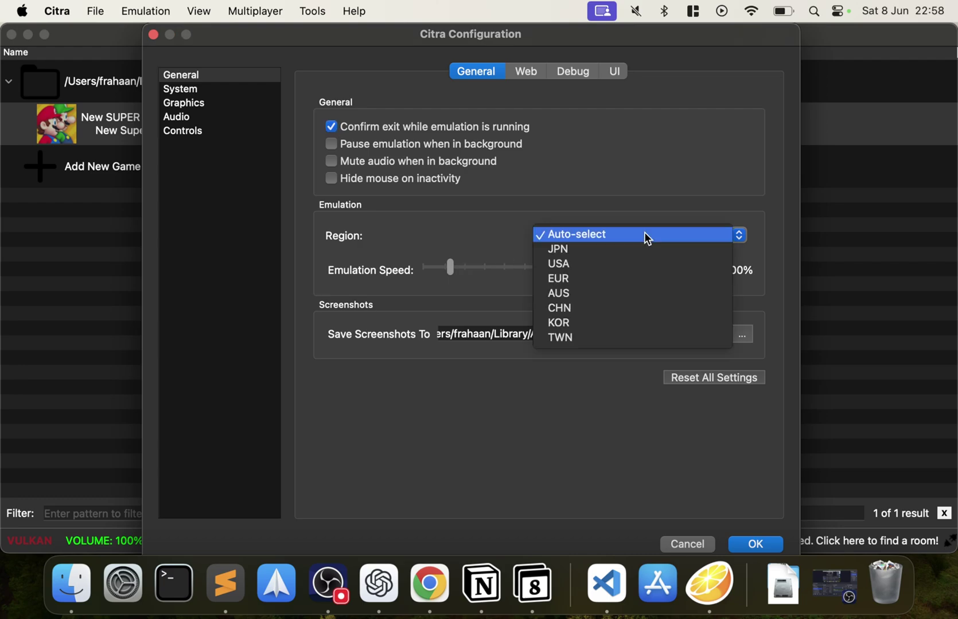
{"action": "left_click", "coordinate": [483, 227]}
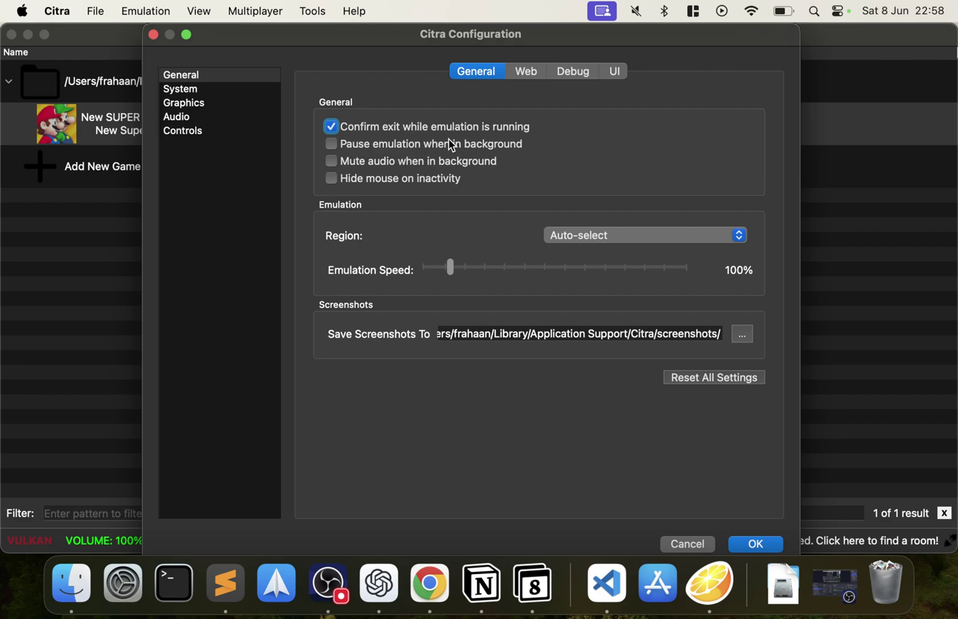
{"action": "left_click", "coordinate": [531, 74]}
{"action": "left_click", "coordinate": [568, 75]}
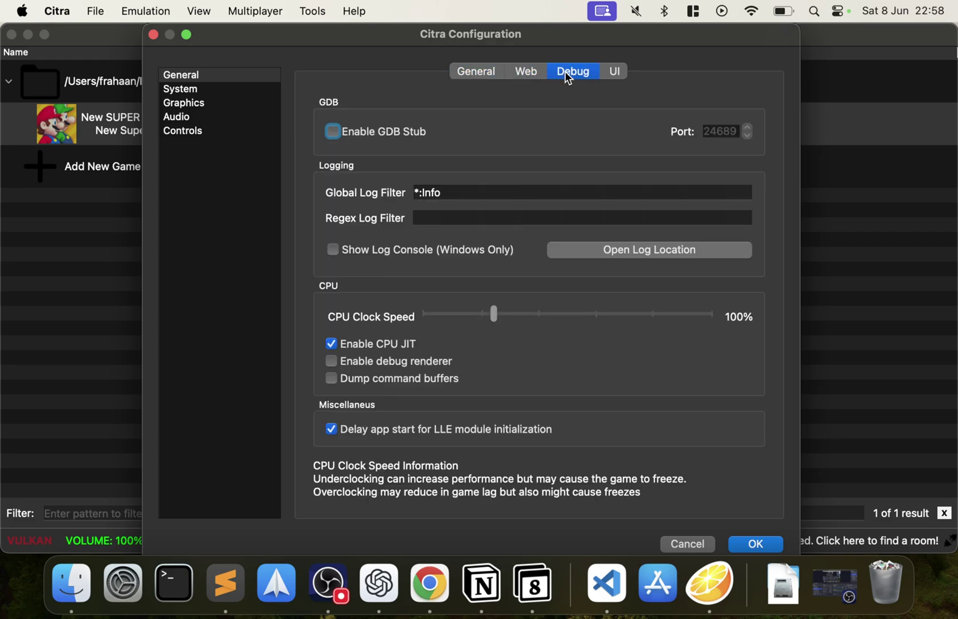
{"action": "left_click", "coordinate": [610, 73]}
{"action": "left_click", "coordinate": [457, 75]}
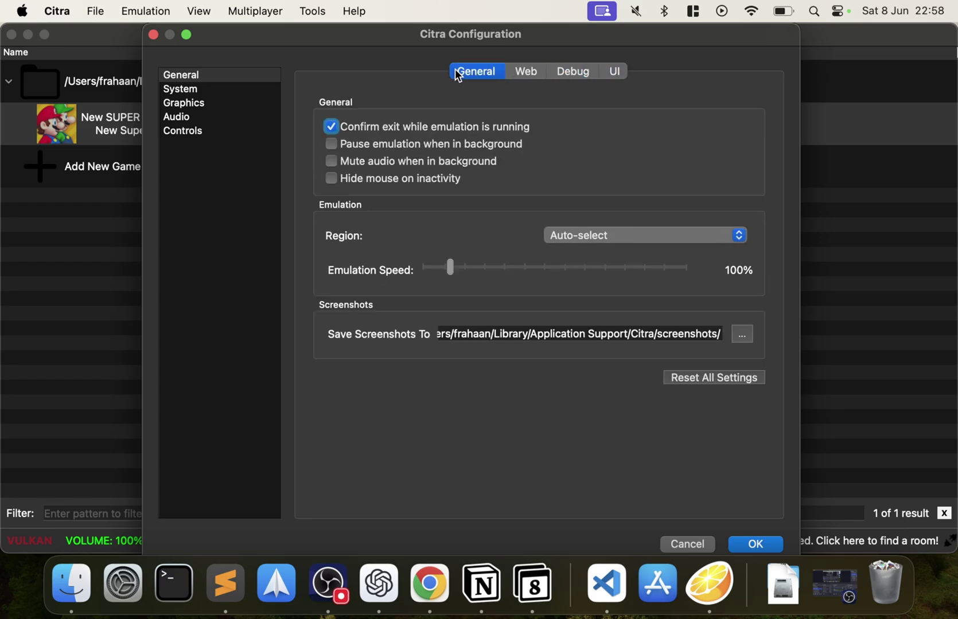
Step: Review the System settings down to the system files download and console unique data entries, and cancel the configuration
{"action": "left_click", "coordinate": [240, 89]}
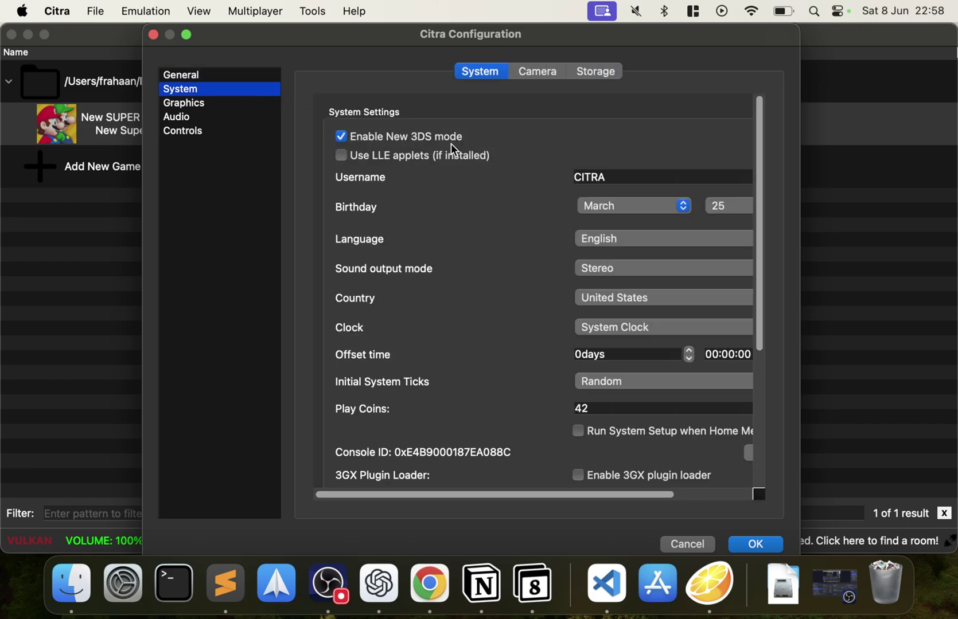
{"action": "scroll", "coordinate": [475, 259], "scroll_direction": "down", "scroll_amount": 3}
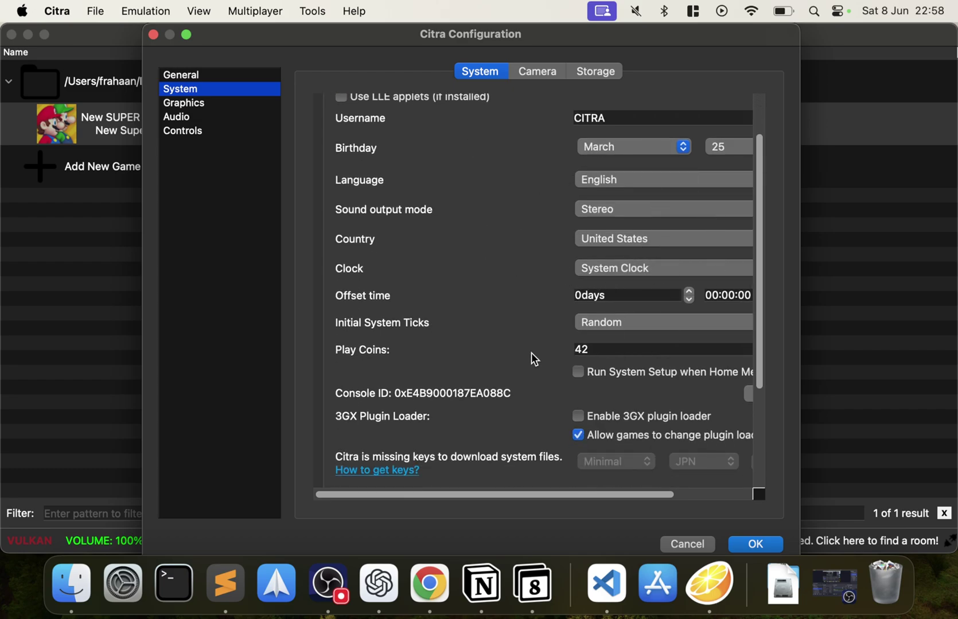
{"action": "scroll", "coordinate": [534, 359], "scroll_direction": "down", "scroll_amount": 6}
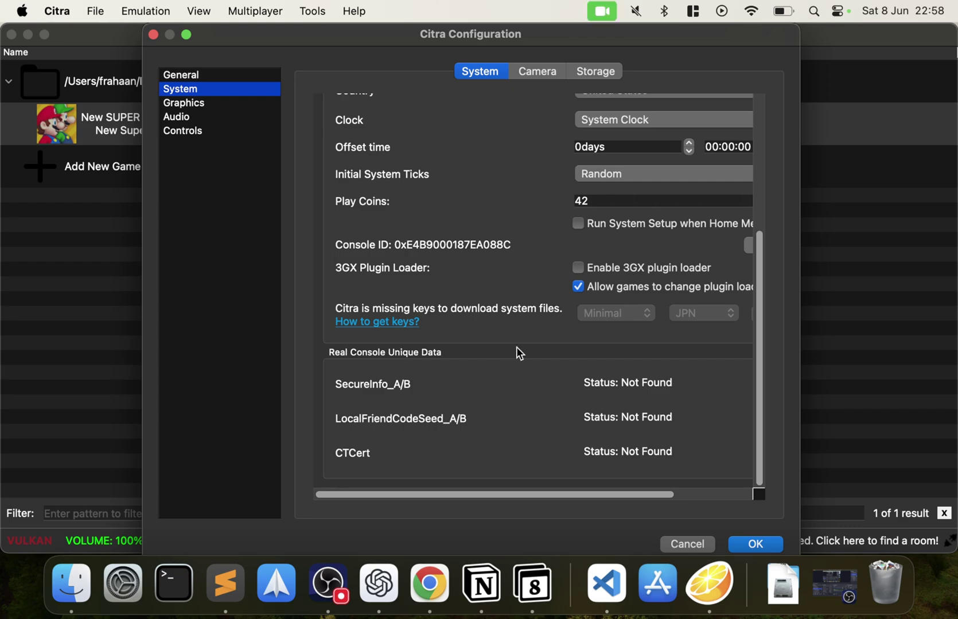
{"action": "scroll", "coordinate": [530, 365], "scroll_direction": "right", "scroll_amount": 1}
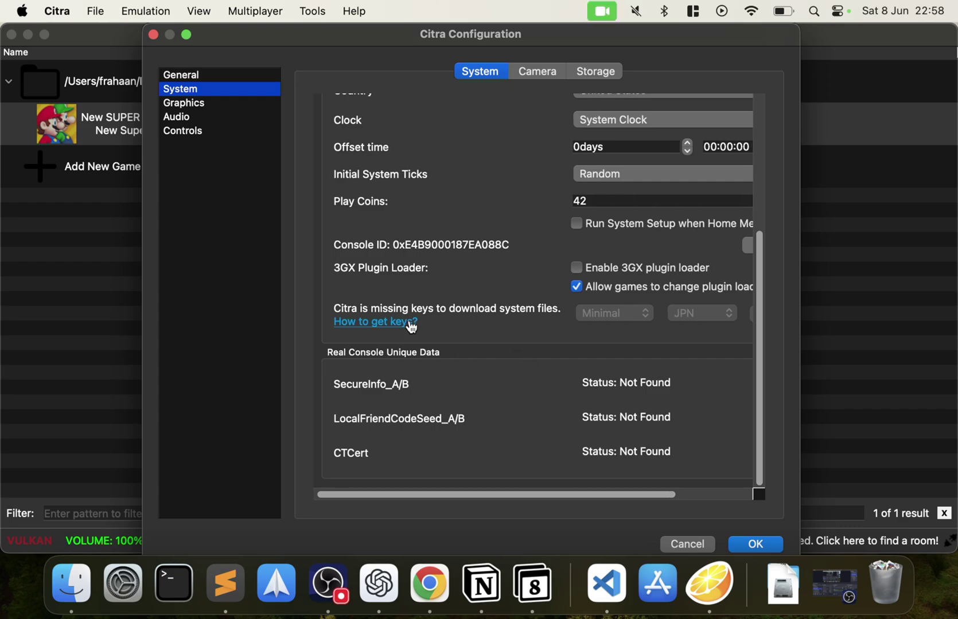
{"action": "left_click", "coordinate": [688, 545]}
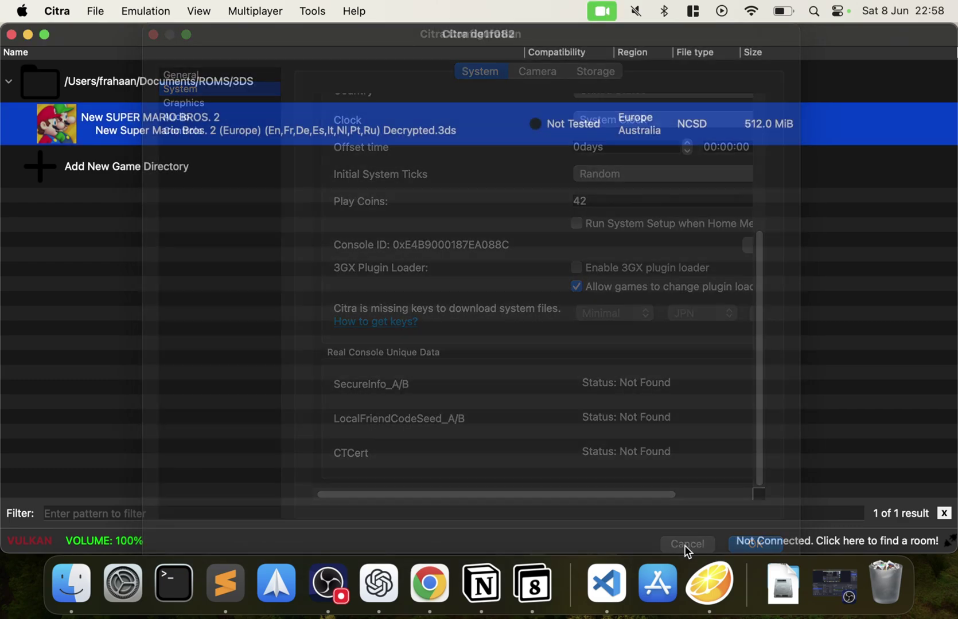
Step: Close and reopen the Citra window, and recheck the system files download entry in the System configuration
{"action": "left_click", "coordinate": [12, 35]}
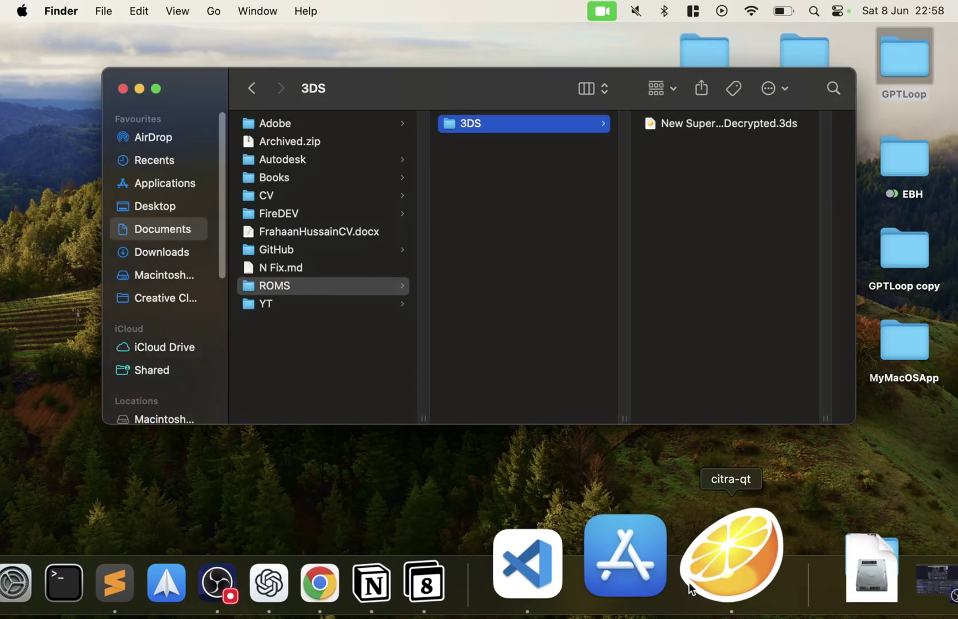
{"action": "left_click", "coordinate": [703, 578]}
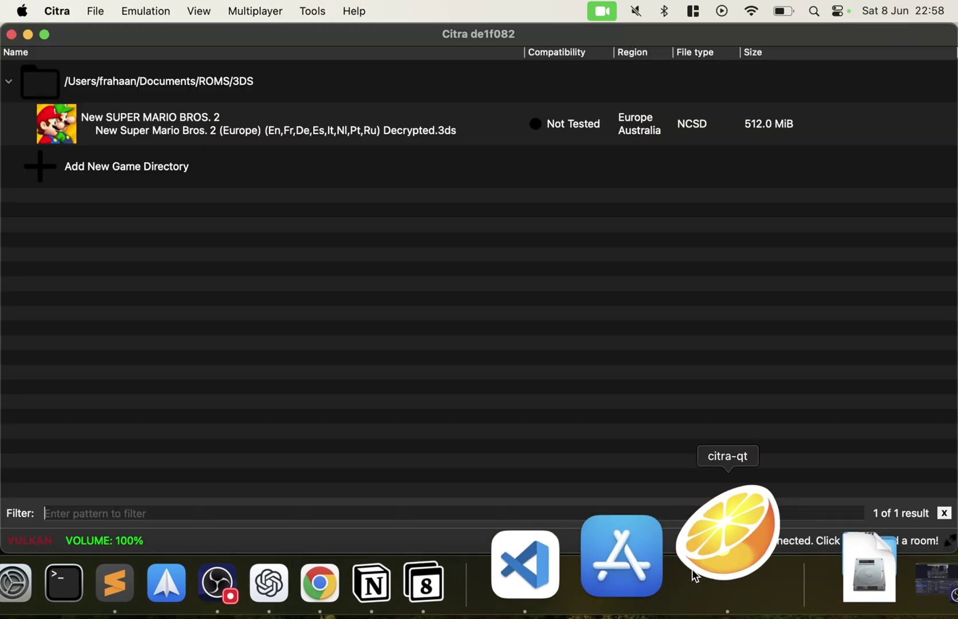
{"action": "left_click", "coordinate": [57, 11]}
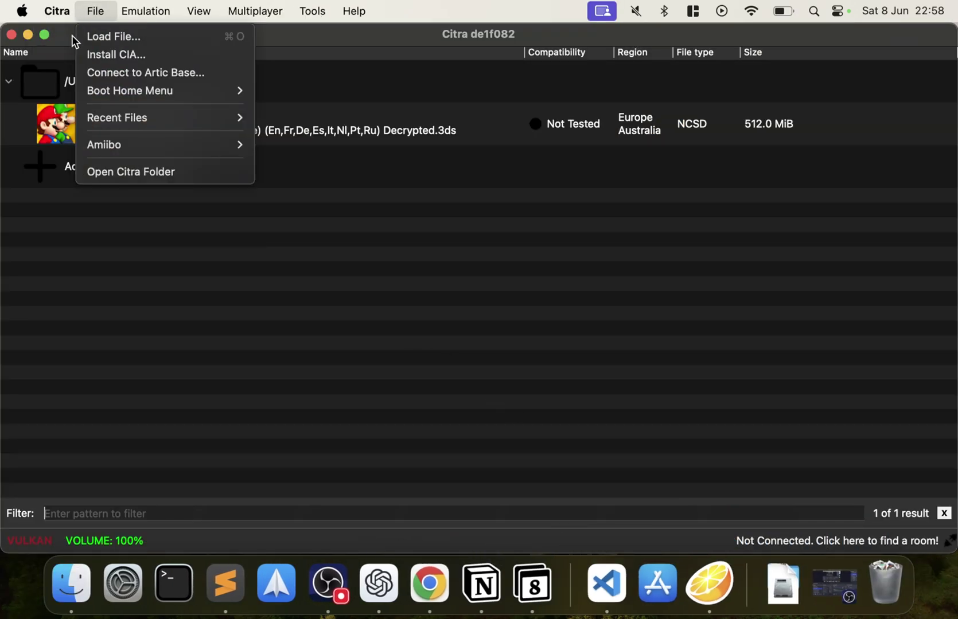
{"action": "left_click", "coordinate": [63, 62]}
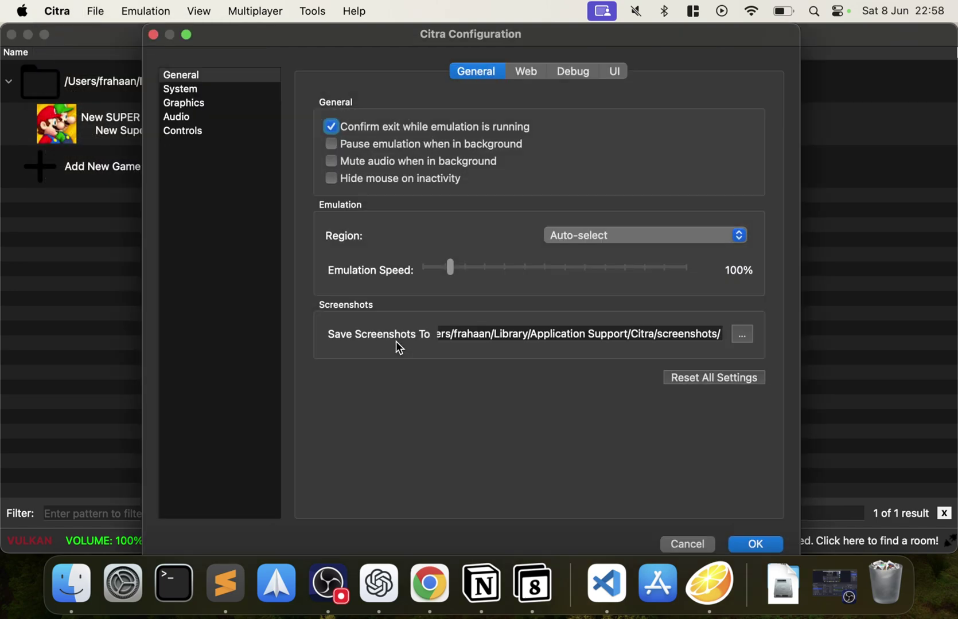
{"action": "left_click", "coordinate": [199, 88]}
{"action": "scroll", "coordinate": [491, 370], "scroll_direction": "down", "scroll_amount": 5}
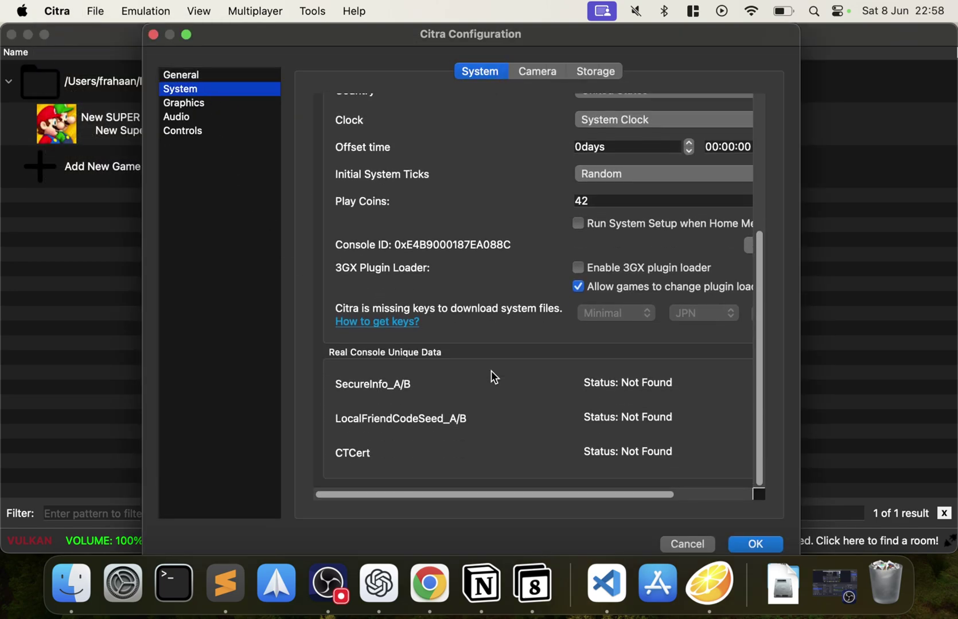
{"action": "scroll", "coordinate": [606, 318], "scroll_direction": "right", "scroll_amount": 5}
{"action": "scroll", "coordinate": [631, 319], "scroll_direction": "left", "scroll_amount": 5}
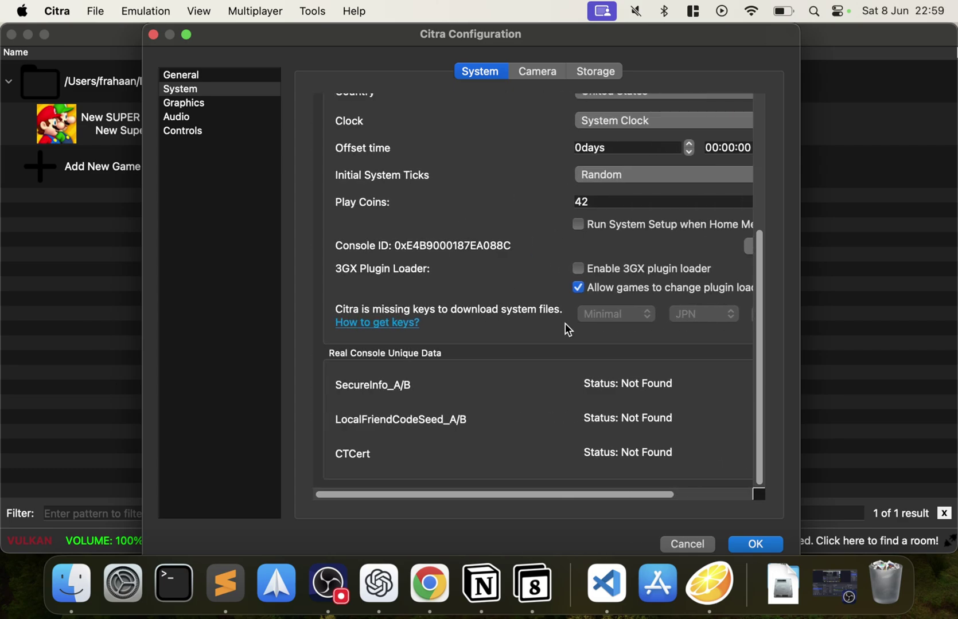
Step: Open a new Chrome window, load the "How to get keys?" link from the System settings in it, and close the page
{"action": "left_click", "coordinate": [395, 324]}
{"action": "key", "text": "super+Tab"}
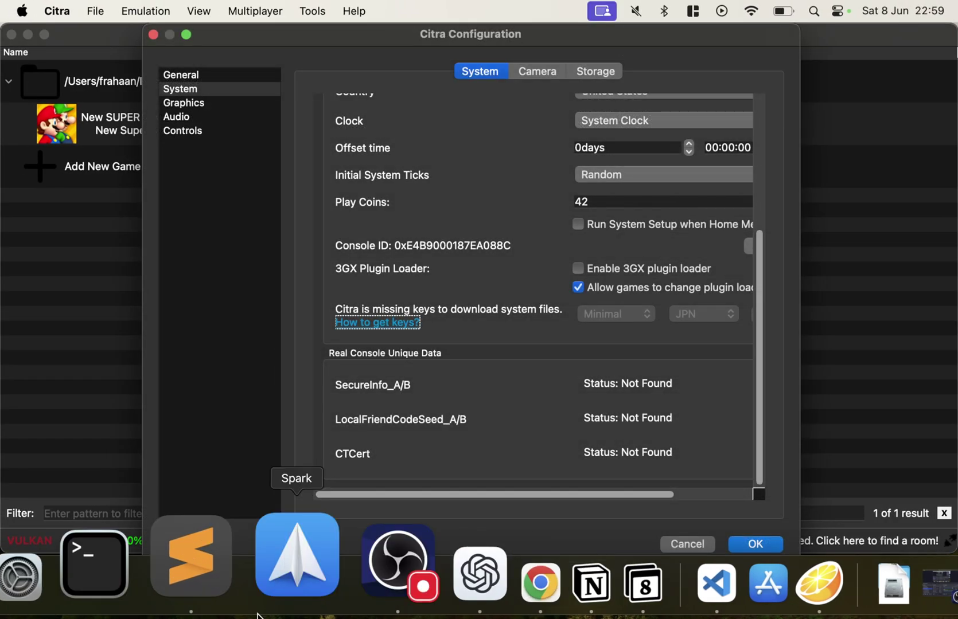
{"action": "right_click", "coordinate": [551, 582]}
{"action": "left_click", "coordinate": [476, 362]}
{"action": "key", "text": "ctrl+Up"}
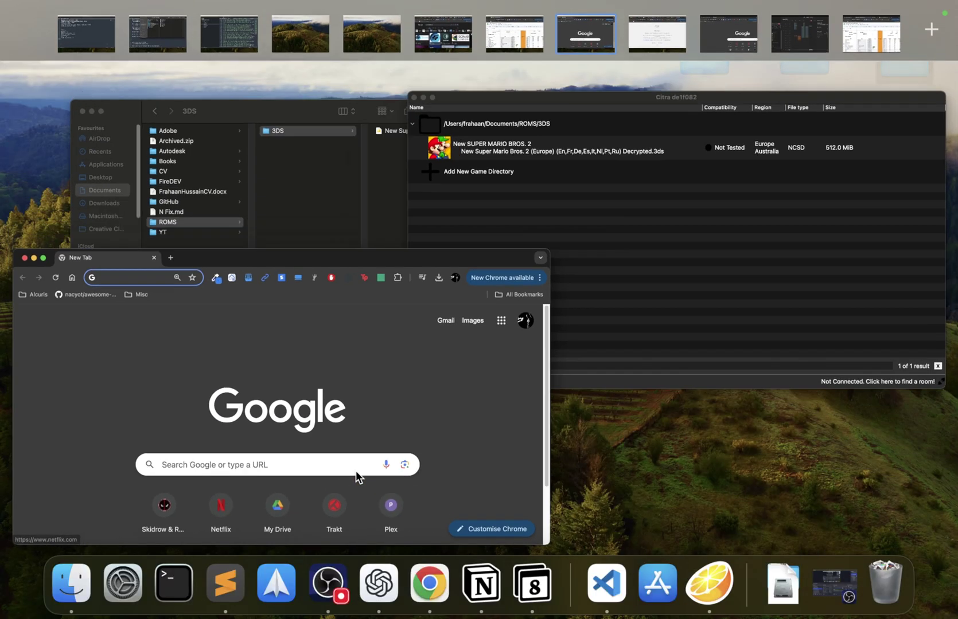
{"action": "left_click", "coordinate": [619, 268]}
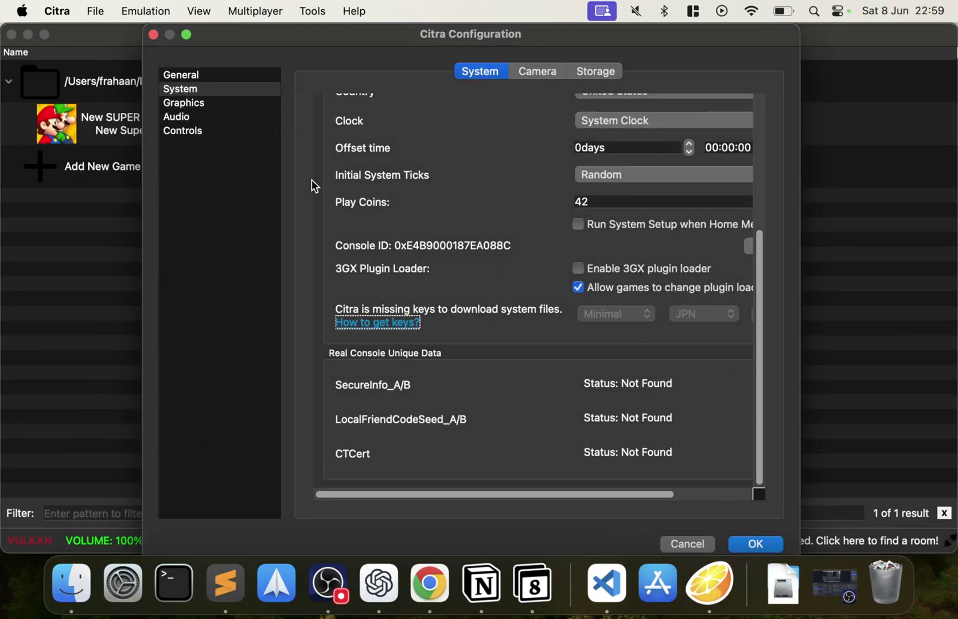
{"action": "left_click", "coordinate": [379, 324]}
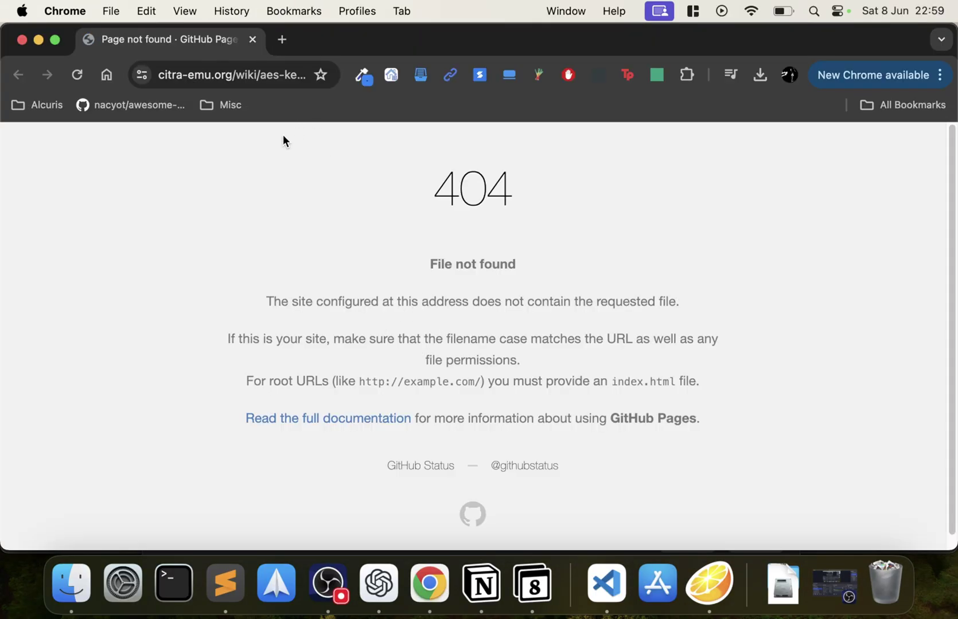
{"action": "left_click", "coordinate": [253, 39]}
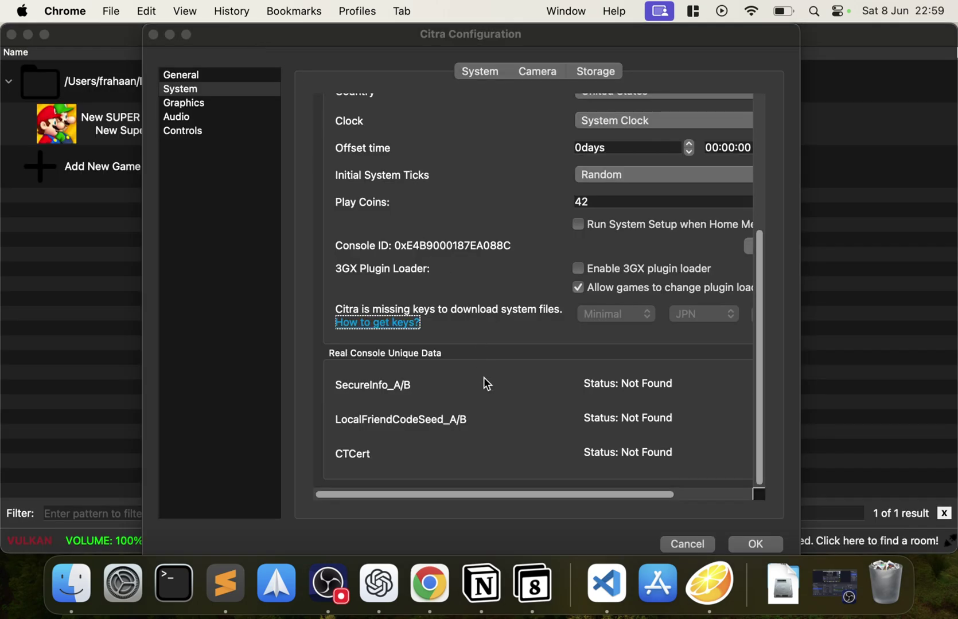
Step: Examine the System category's Camera settings, including the camera and image source choices, and its Storage settings
{"action": "scroll", "coordinate": [487, 384], "scroll_direction": "up", "scroll_amount": 5}
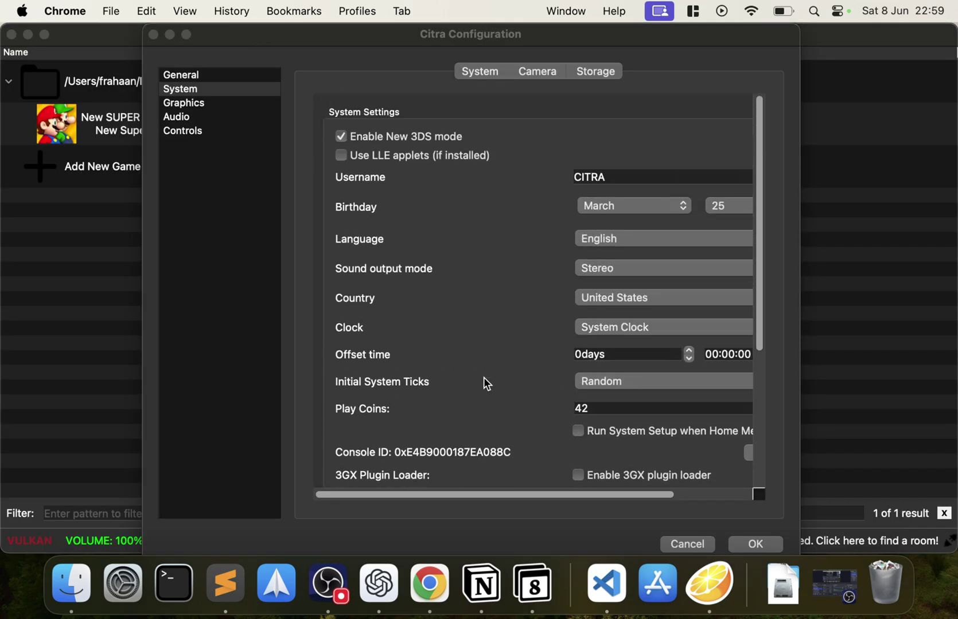
{"action": "left_click", "coordinate": [523, 74]}
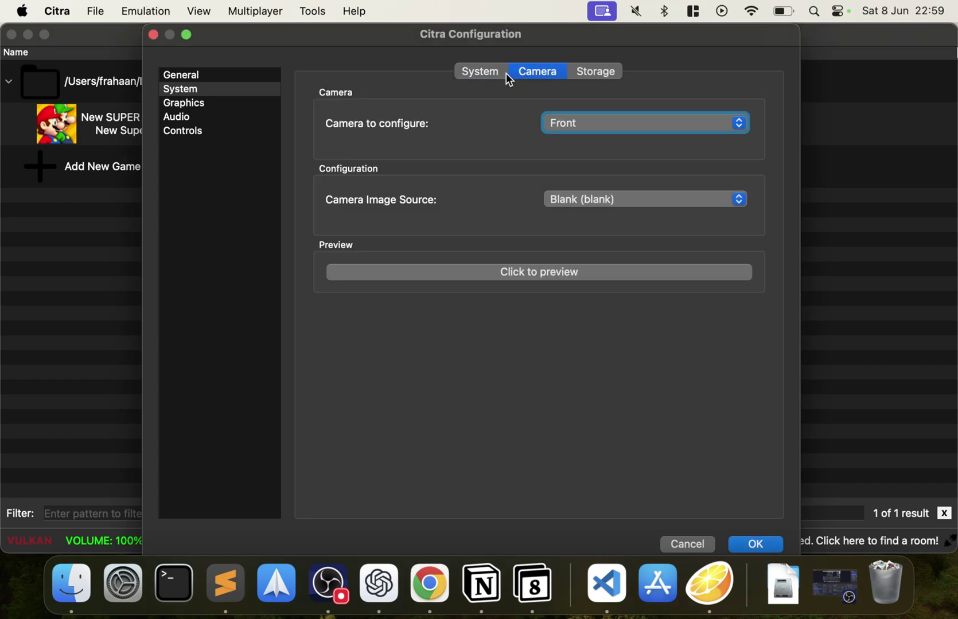
{"action": "left_click", "coordinate": [594, 126]}
{"action": "left_click", "coordinate": [508, 154]}
{"action": "left_click", "coordinate": [572, 201]}
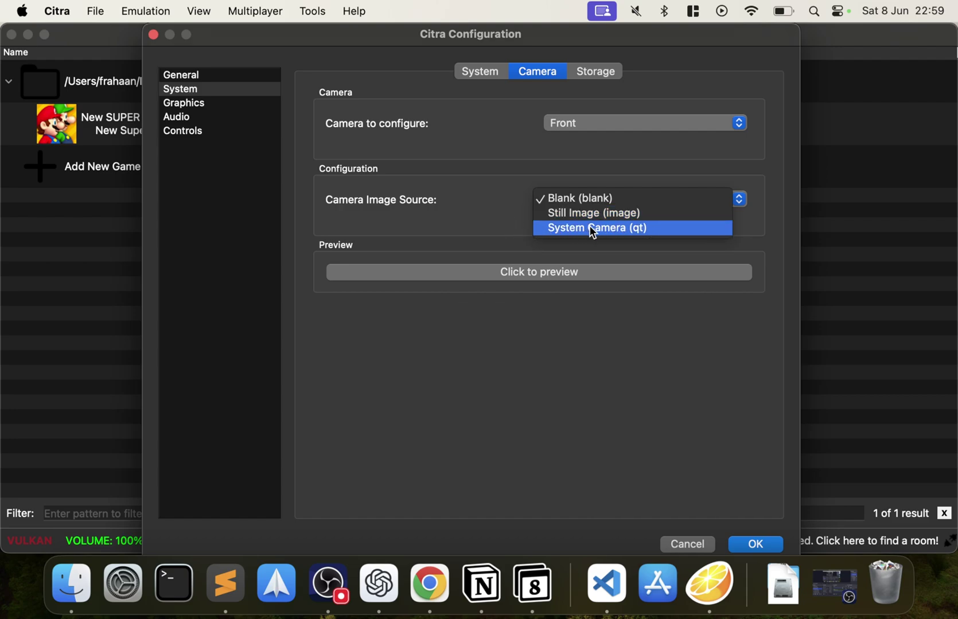
{"action": "left_click", "coordinate": [515, 218]}
{"action": "left_click", "coordinate": [591, 72]}
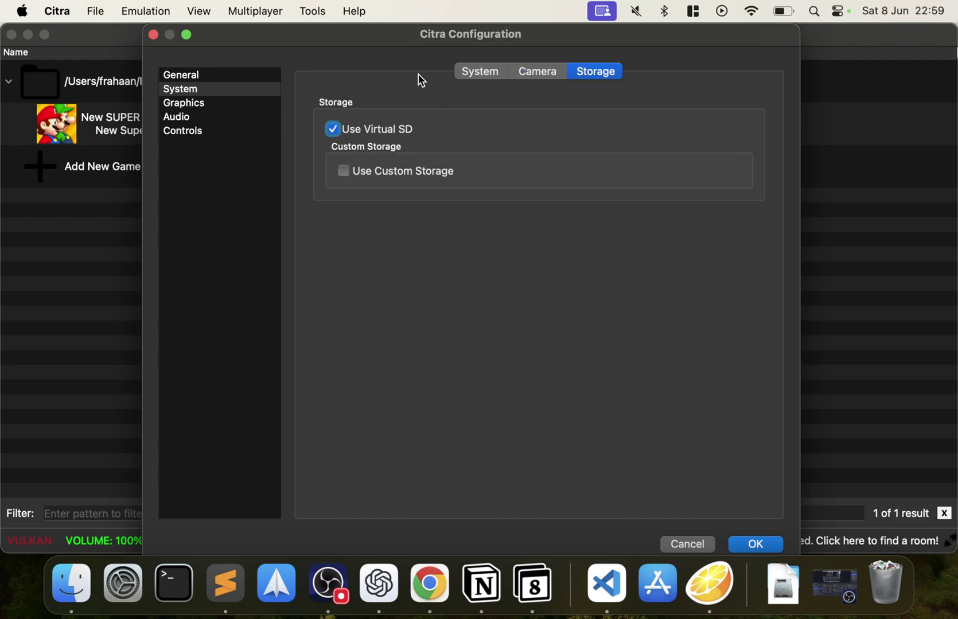
Step: Inspect the Graphics enhancement choices for Internal Resolution, Post-Processing Shader and Texture Filter
{"action": "left_click", "coordinate": [194, 109]}
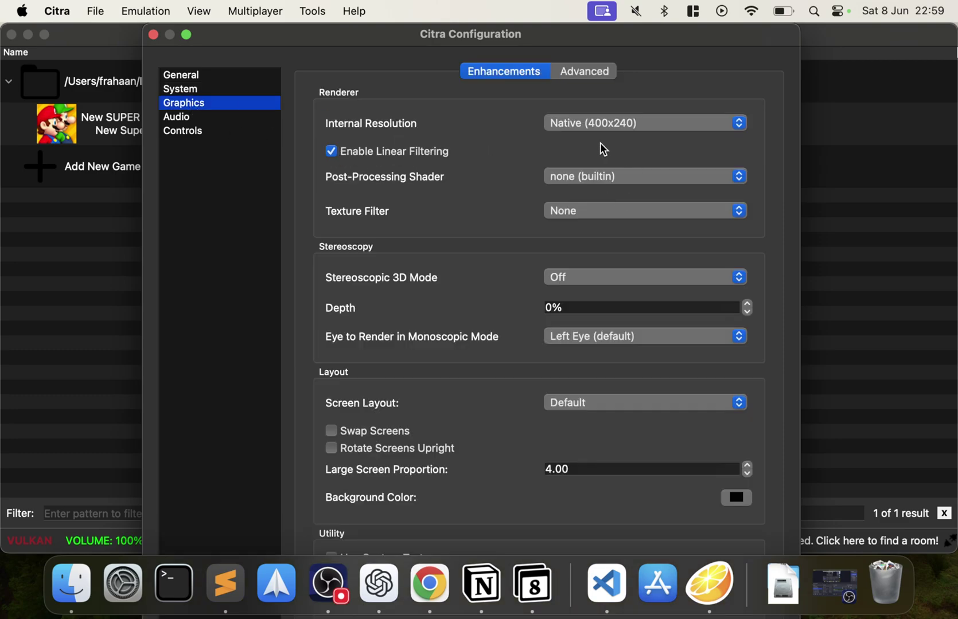
{"action": "left_click", "coordinate": [583, 123]}
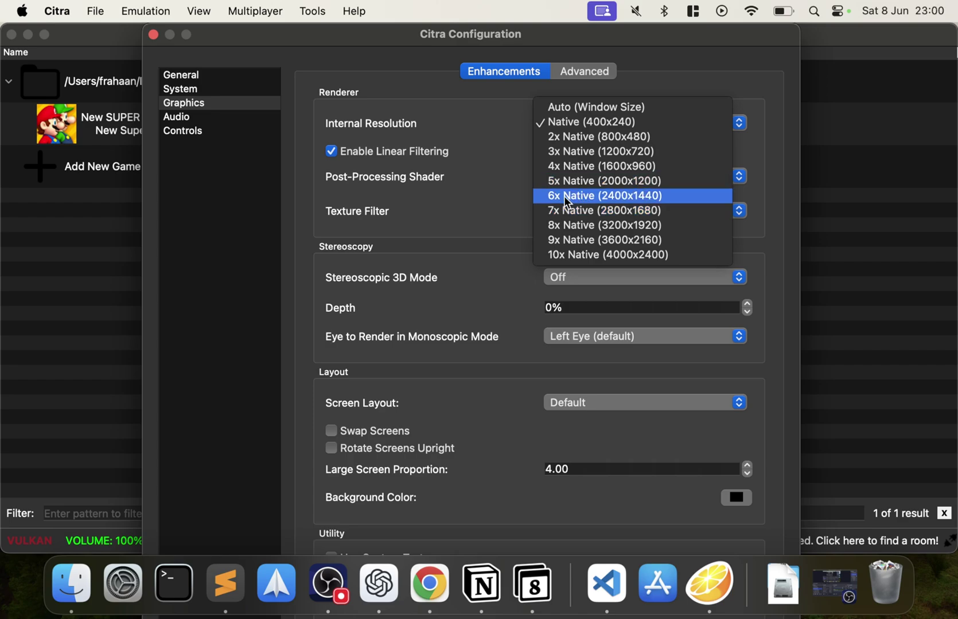
{"action": "left_click", "coordinate": [488, 178]}
{"action": "left_click", "coordinate": [567, 181]}
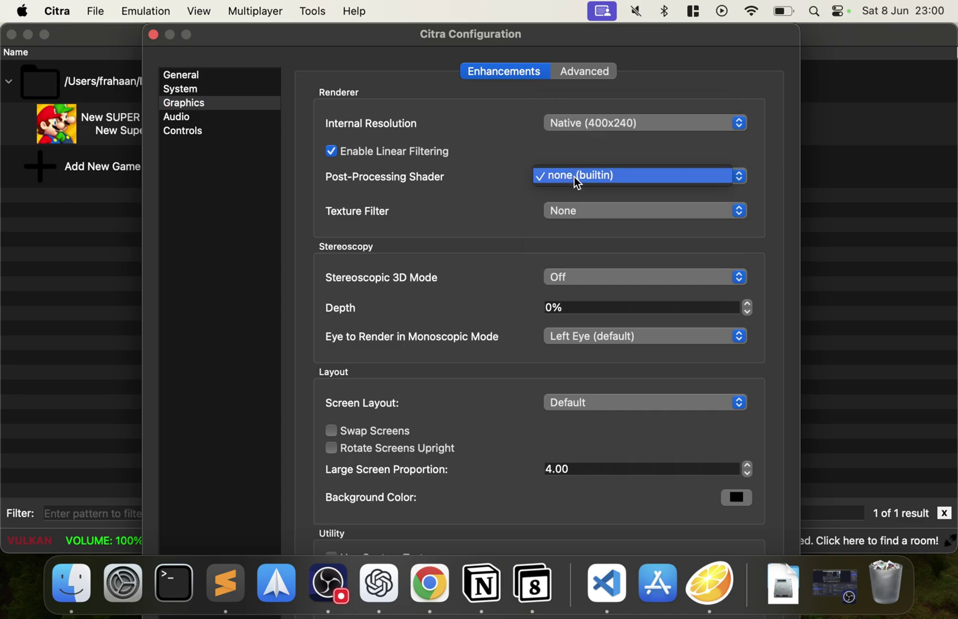
{"action": "left_click", "coordinate": [495, 194]}
{"action": "left_click", "coordinate": [569, 212]}
{"action": "left_click", "coordinate": [507, 229]}
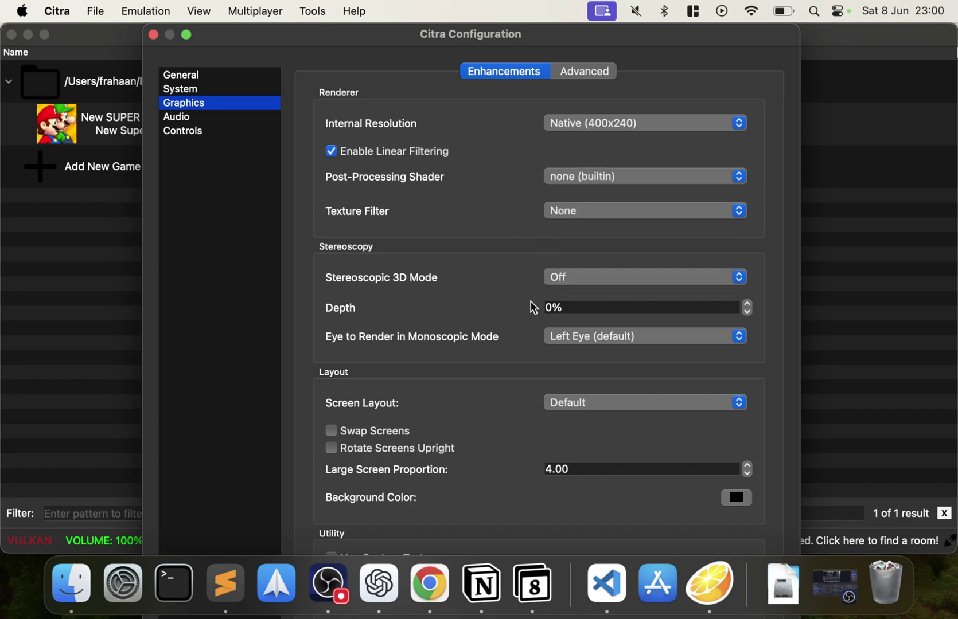
Step: Inspect the Stereoscopic 3D Mode and Screen Layout choices, and enlarge the configuration window to fill the screen
{"action": "left_click", "coordinate": [565, 285]}
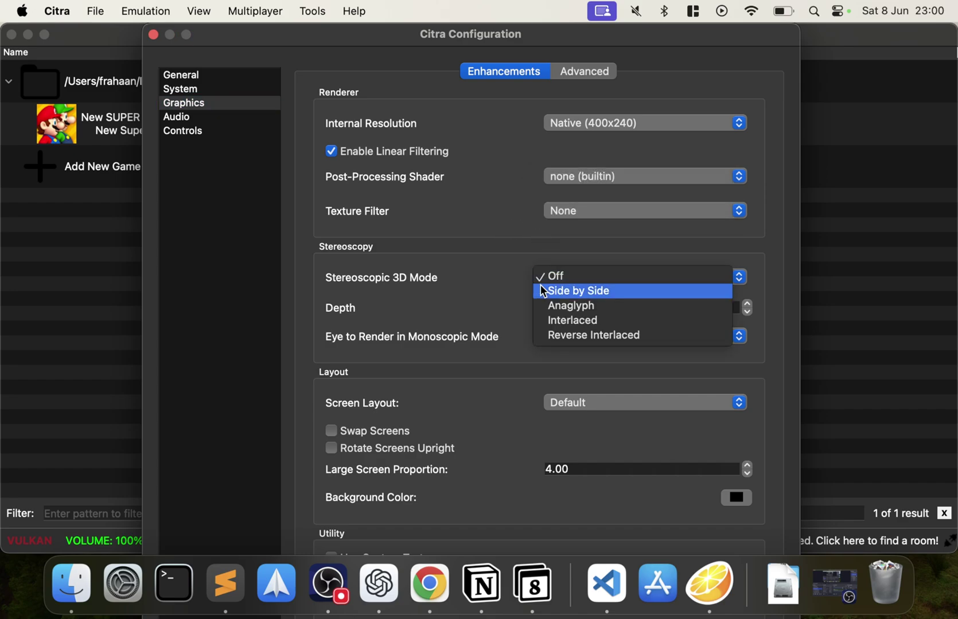
{"action": "left_click", "coordinate": [503, 291]}
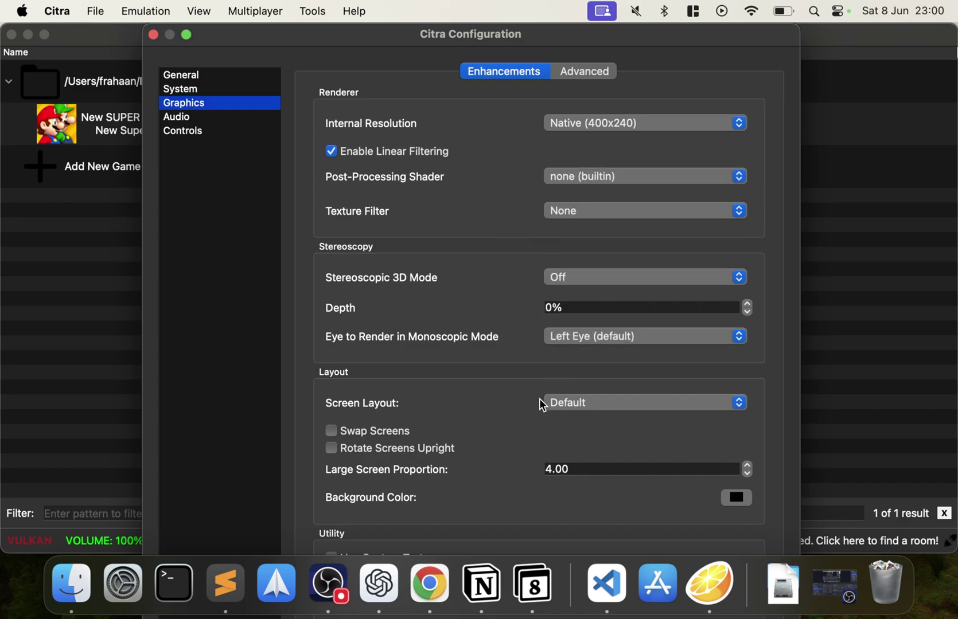
{"action": "left_click", "coordinate": [574, 403]}
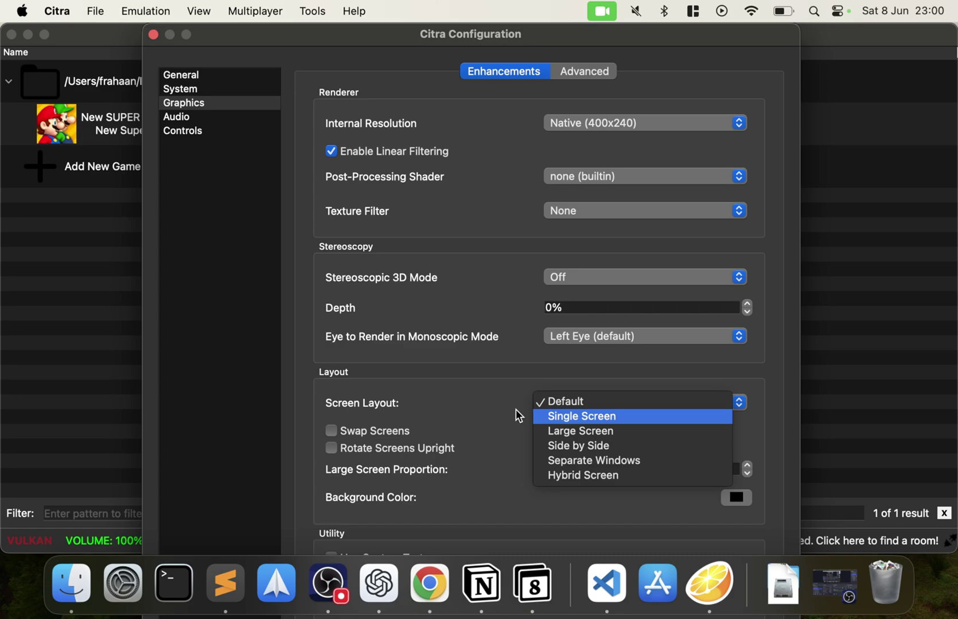
{"action": "left_click", "coordinate": [483, 404]}
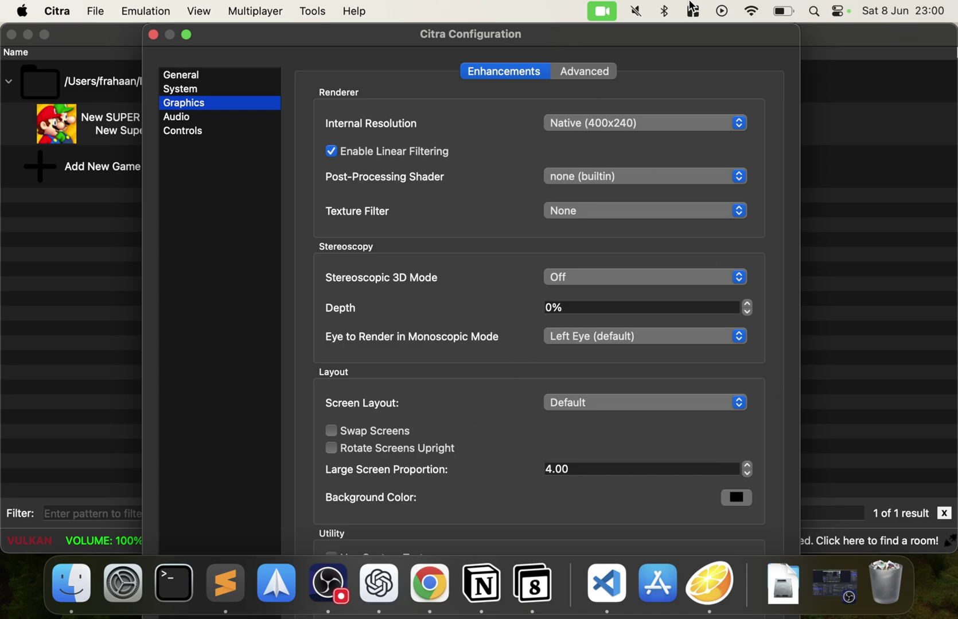
{"action": "double_click", "coordinate": [668, 33]}
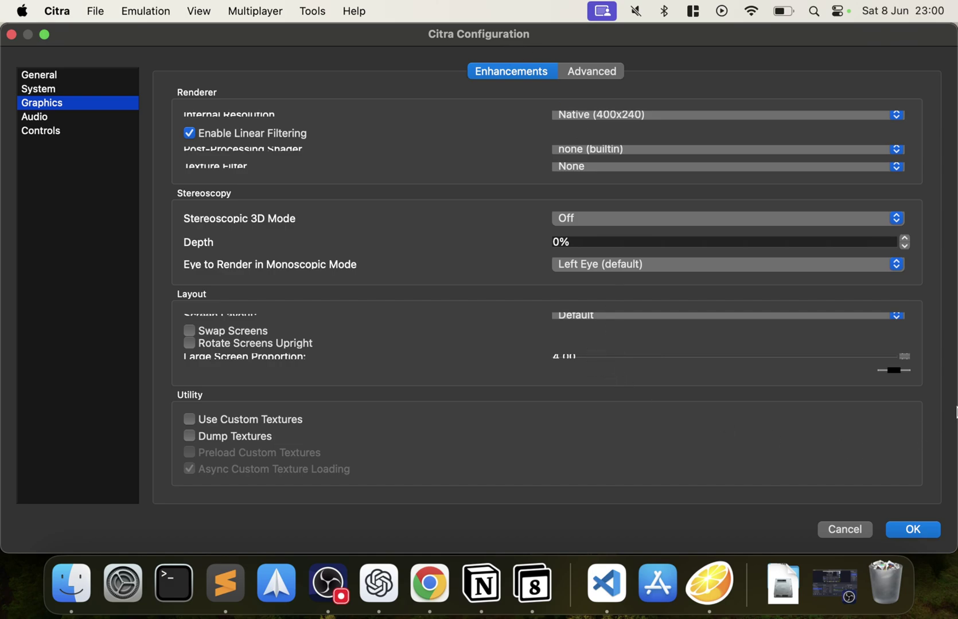
Step: Narrow the configuration window and examine the advanced Graphics settings, including the Graphics API choices and the Enable Shader JIT description
{"action": "left_click_drag", "start_coordinate": [955, 410], "coordinate": [824, 424]}
{"action": "left_click", "coordinate": [35, 119]}
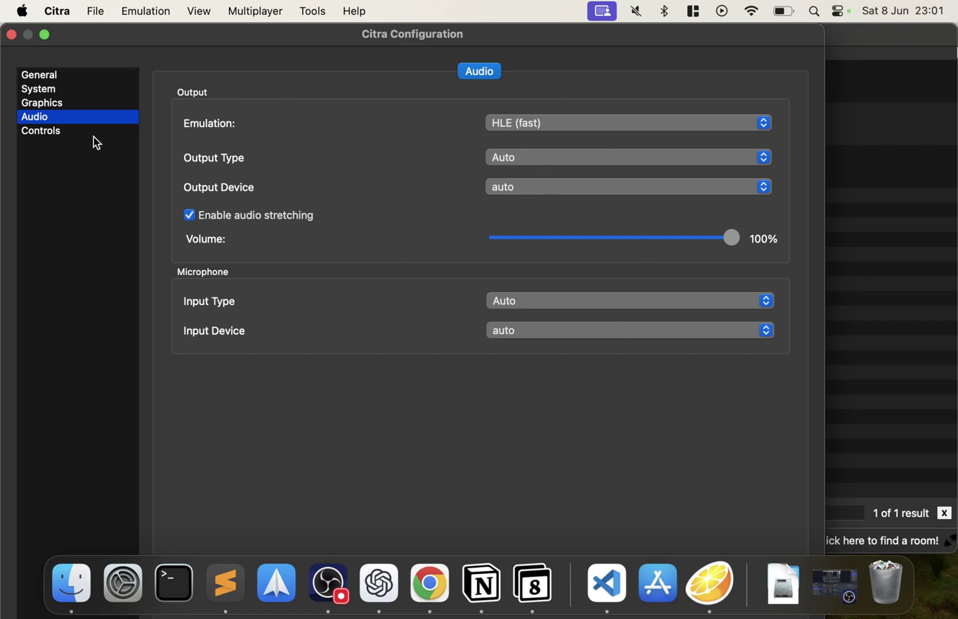
{"action": "left_click", "coordinate": [35, 106]}
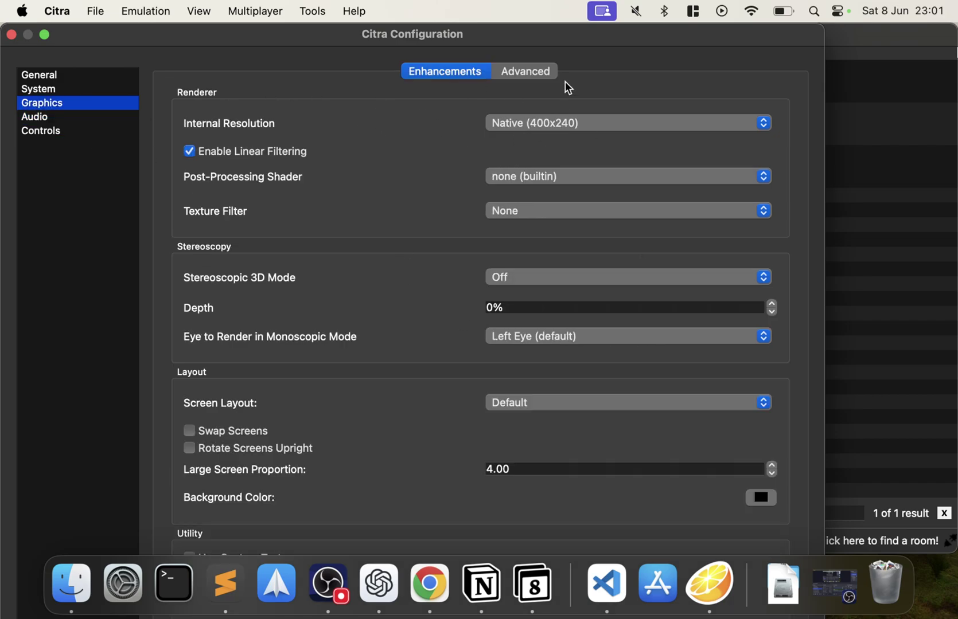
{"action": "left_click", "coordinate": [549, 78]}
{"action": "left_click", "coordinate": [505, 122]}
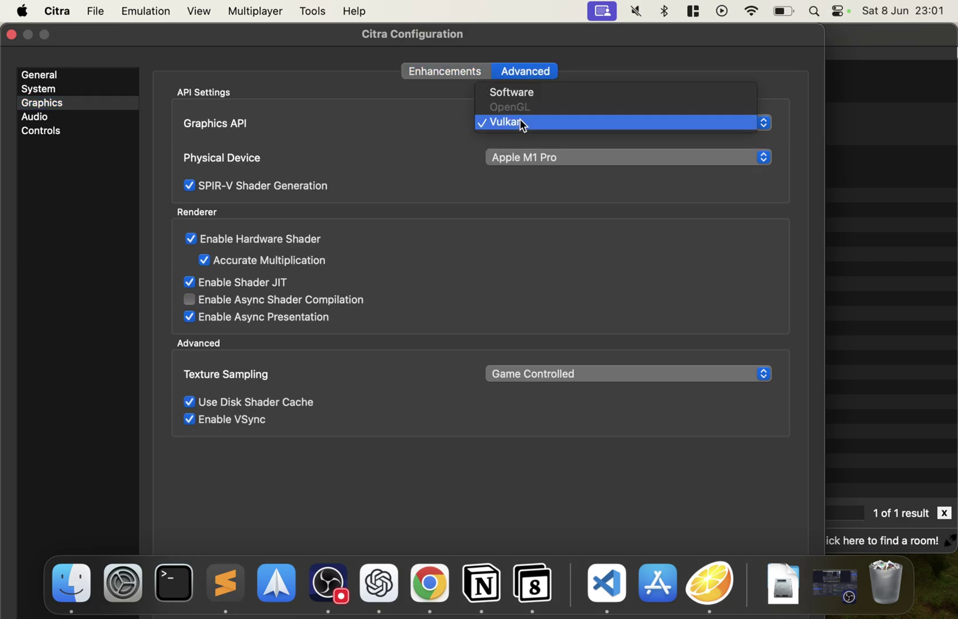
{"action": "left_click", "coordinate": [462, 137]}
{"action": "left_click", "coordinate": [508, 125]}
{"action": "left_click", "coordinate": [449, 125]}
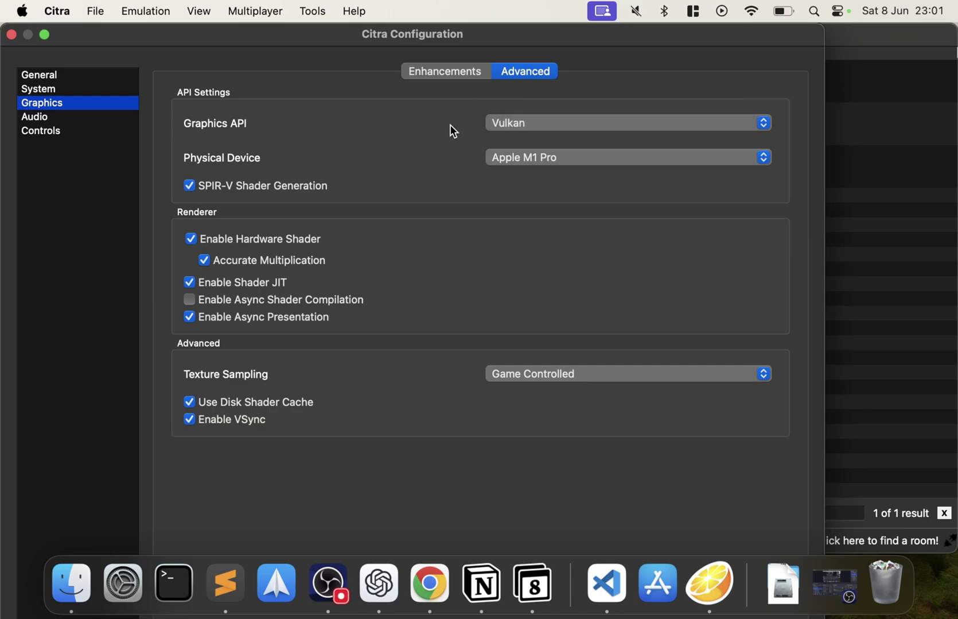
{"action": "left_click", "coordinate": [539, 123]}
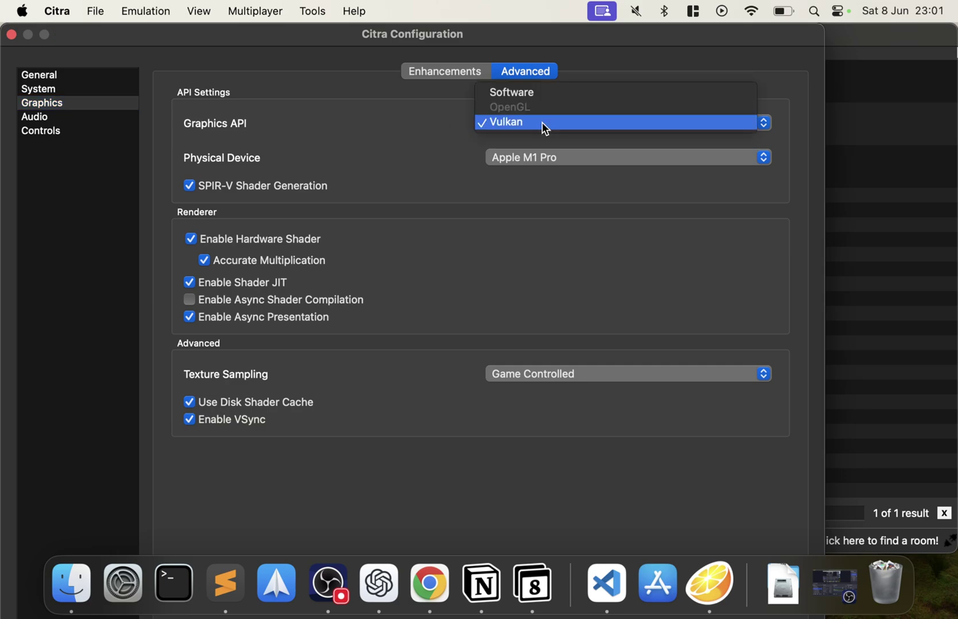
{"action": "left_click", "coordinate": [438, 152]}
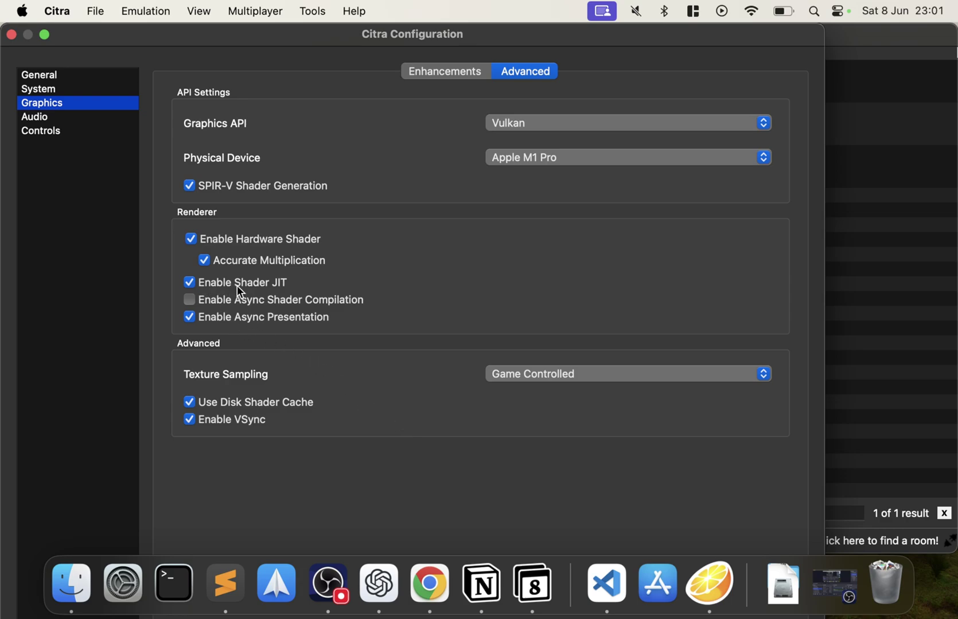
{"action": "mouse_move", "coordinate": [238, 287]}
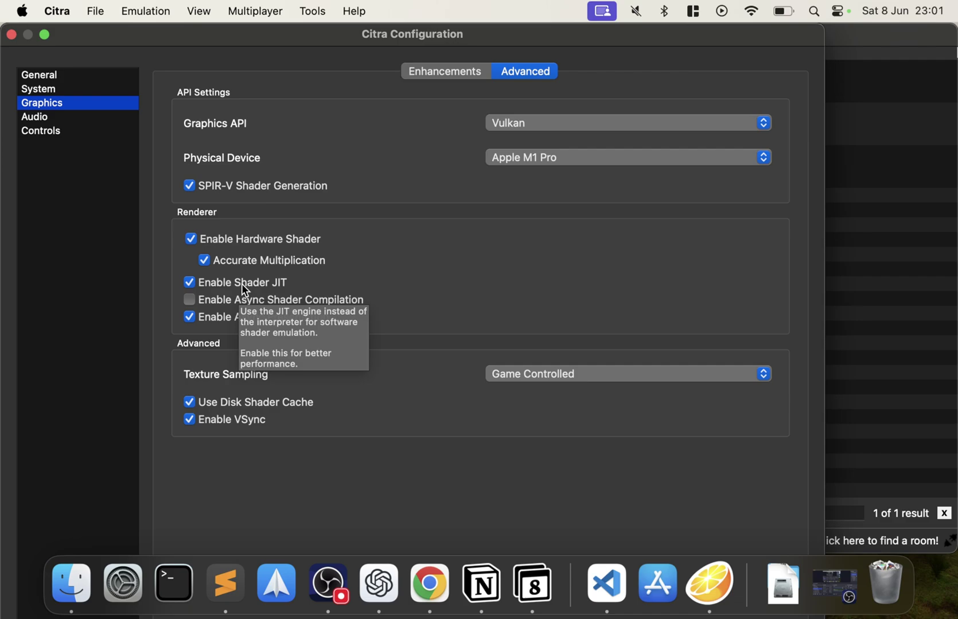
Step: Inspect the Audio settings' available choices for Output Type and Output Device
{"action": "left_click", "coordinate": [68, 117]}
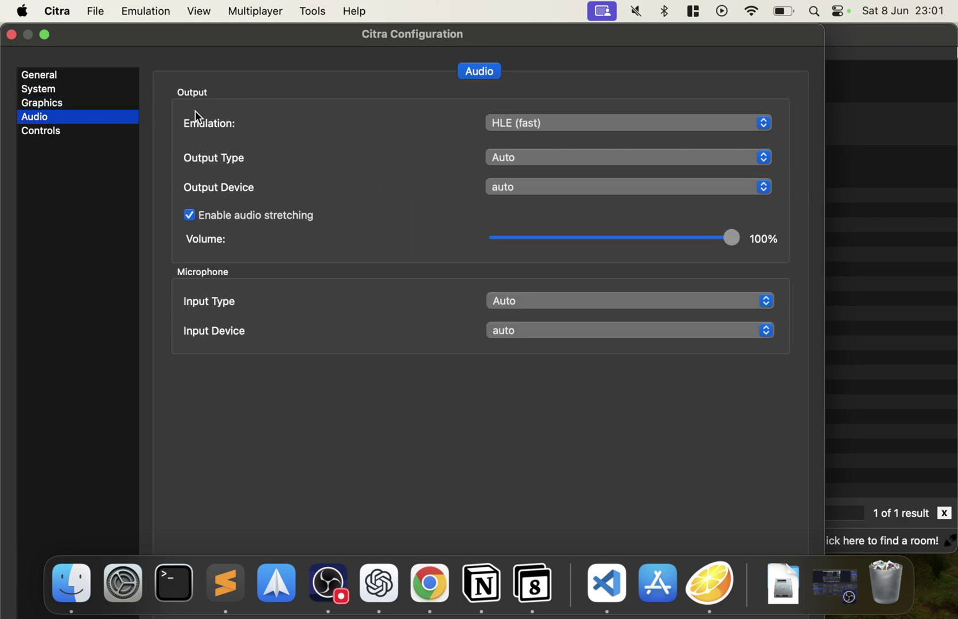
{"action": "left_click", "coordinate": [540, 152]}
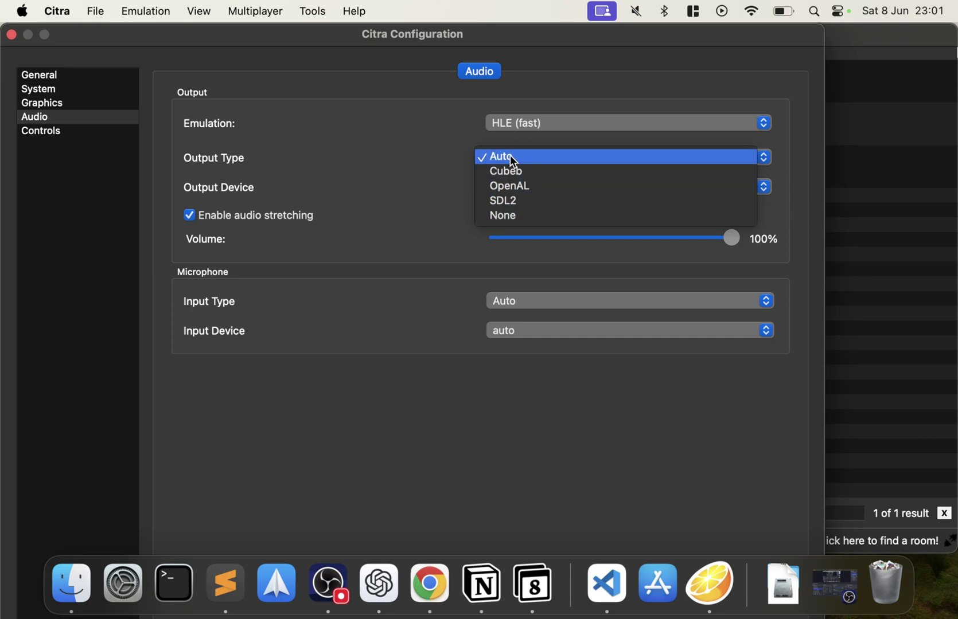
{"action": "left_click", "coordinate": [459, 143]}
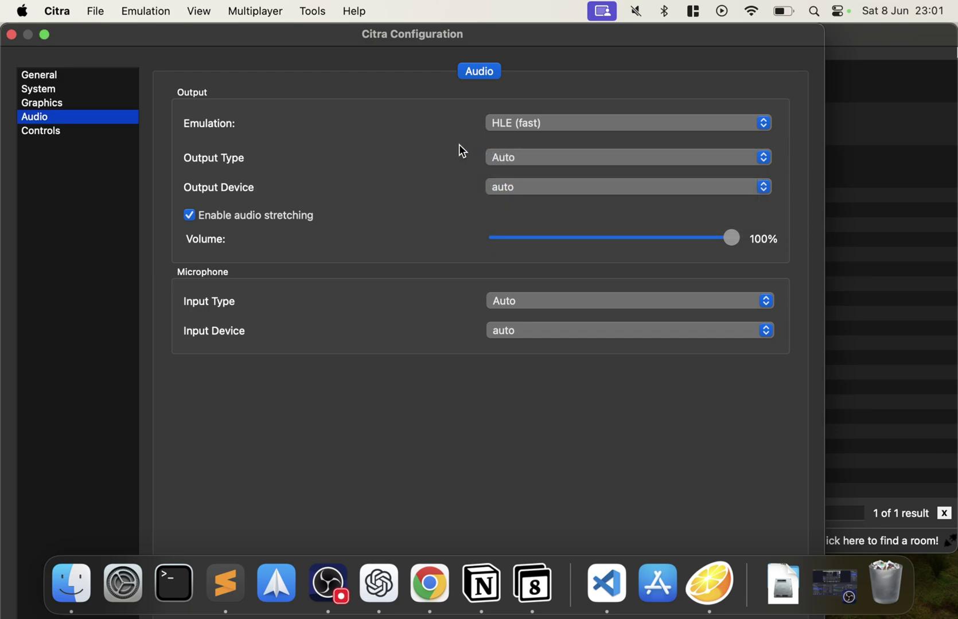
{"action": "left_click", "coordinate": [523, 161]}
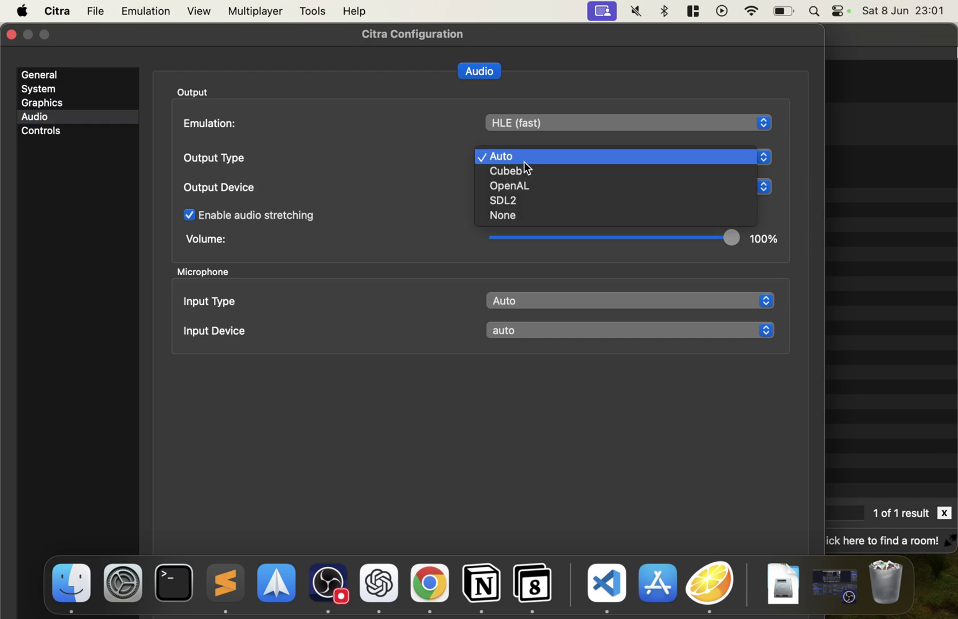
{"action": "left_click", "coordinate": [418, 162]}
{"action": "left_click", "coordinate": [516, 182]}
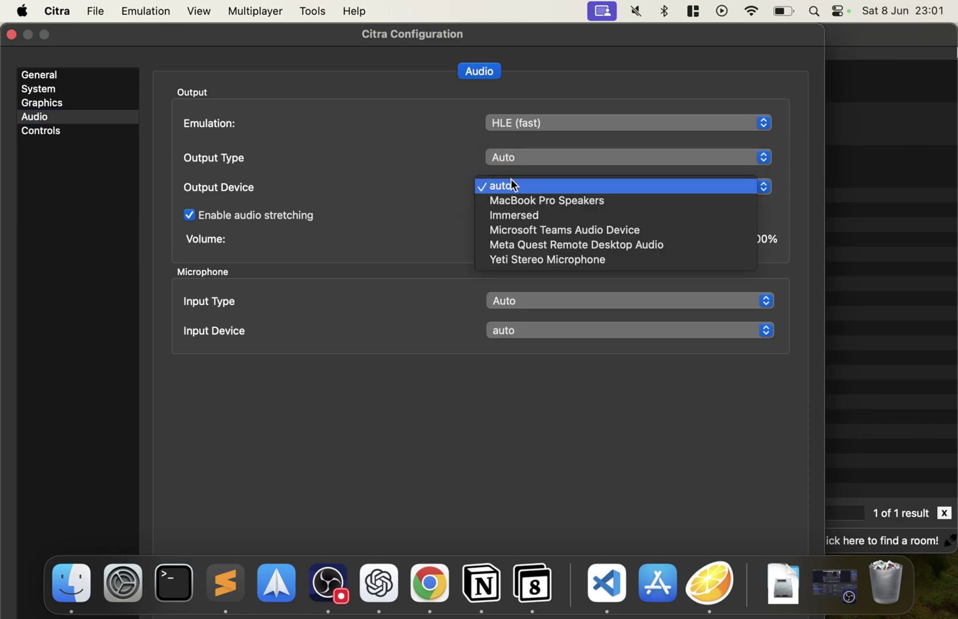
{"action": "left_click", "coordinate": [454, 171]}
{"action": "left_click", "coordinate": [505, 184]}
{"action": "left_click", "coordinate": [445, 148]}
Step: Inspect the microphone's Input Type and Input Device choices in the Audio settings
{"action": "left_click", "coordinate": [491, 299]}
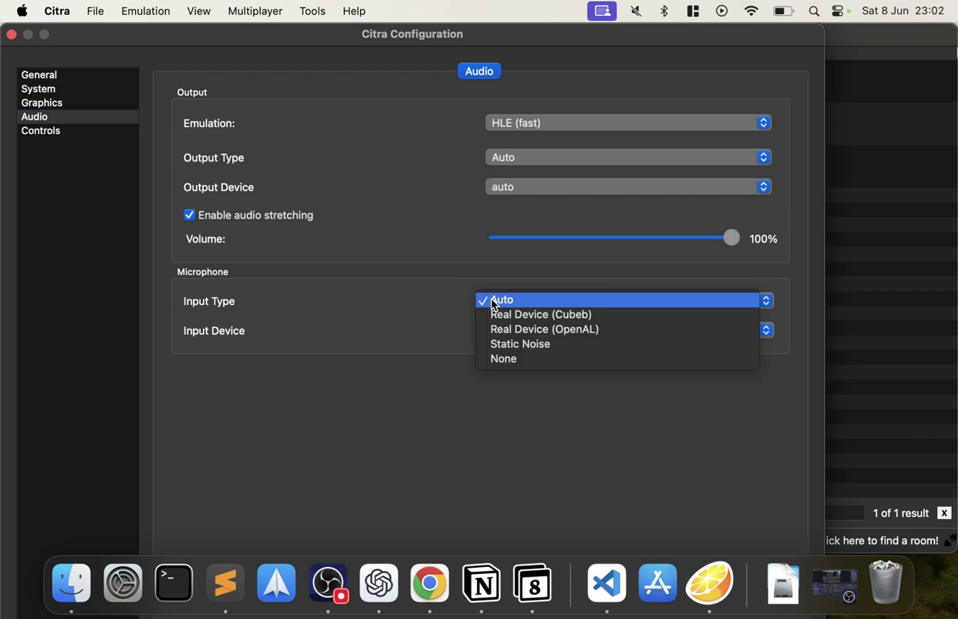
{"action": "left_click", "coordinate": [449, 299]}
{"action": "left_click", "coordinate": [508, 331]}
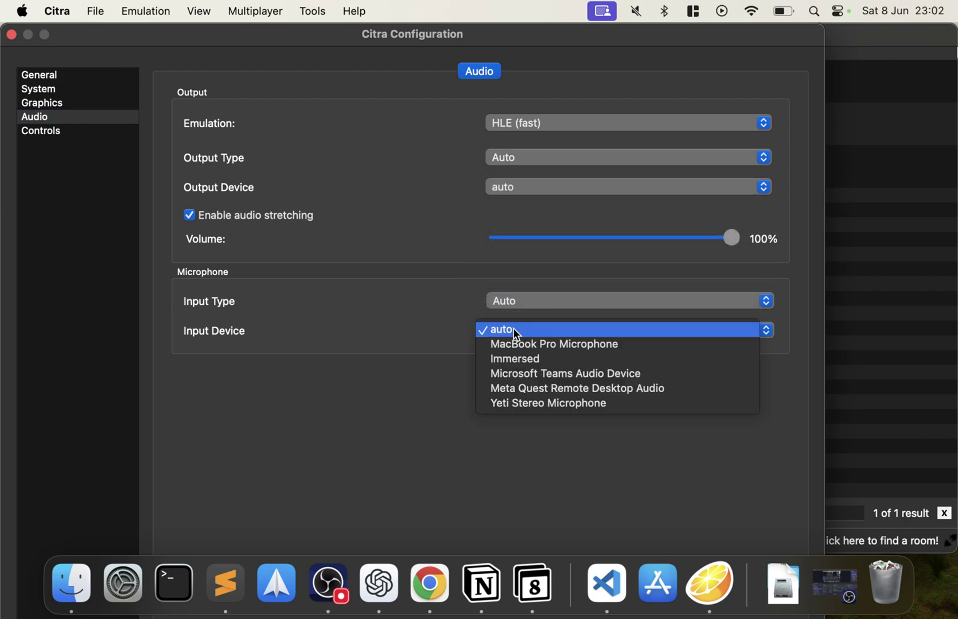
{"action": "left_click", "coordinate": [418, 332]}
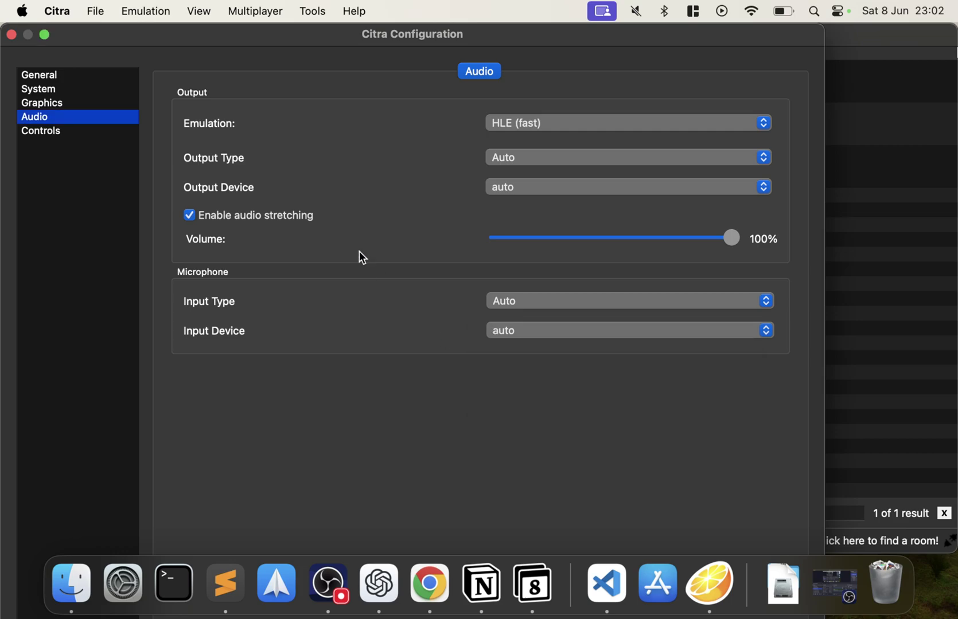
Step: Remap face button A to the Y key in the Controls input settings and enlarge the configuration window
{"action": "left_click", "coordinate": [106, 131]}
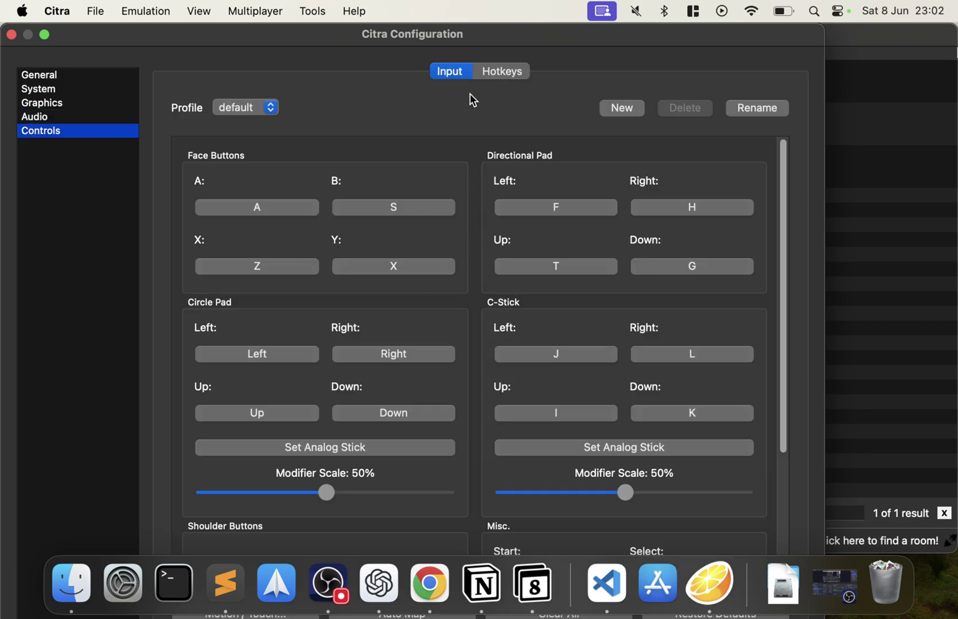
{"action": "left_click", "coordinate": [280, 207]}
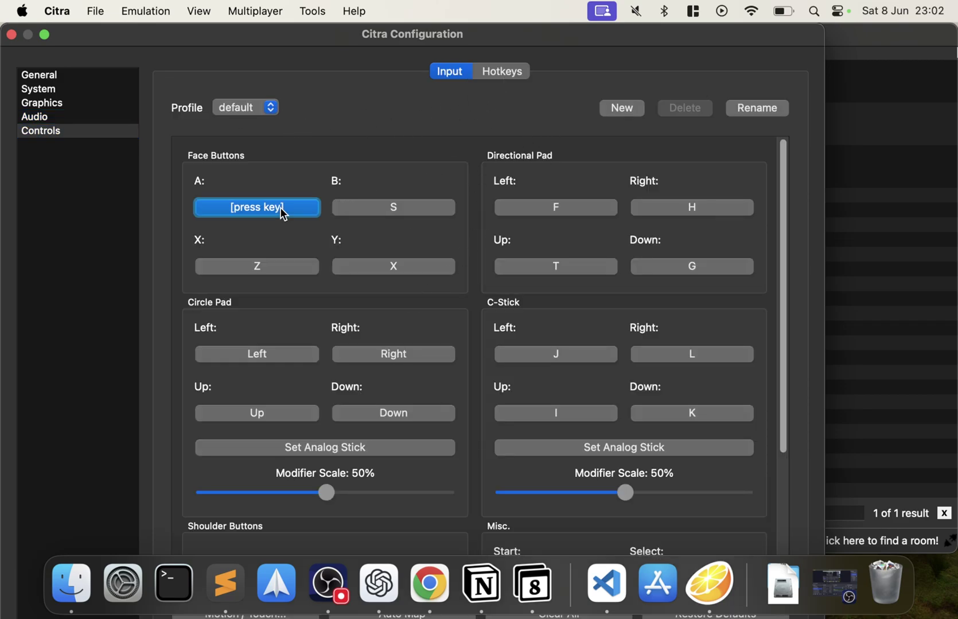
{"action": "key", "text": "y"}
{"action": "double_click", "coordinate": [768, 44]}
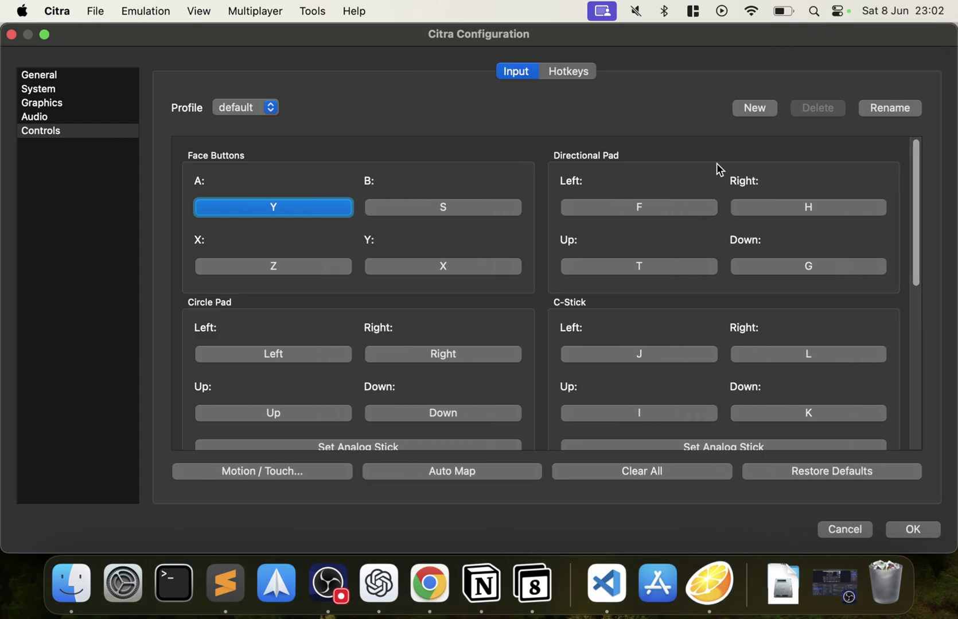
Step: Review the remaining button mappings of the default profile and restore the default controls
{"action": "scroll", "coordinate": [670, 333], "scroll_direction": "down", "scroll_amount": 10}
{"action": "scroll", "coordinate": [673, 328], "scroll_direction": "up", "scroll_amount": 6}
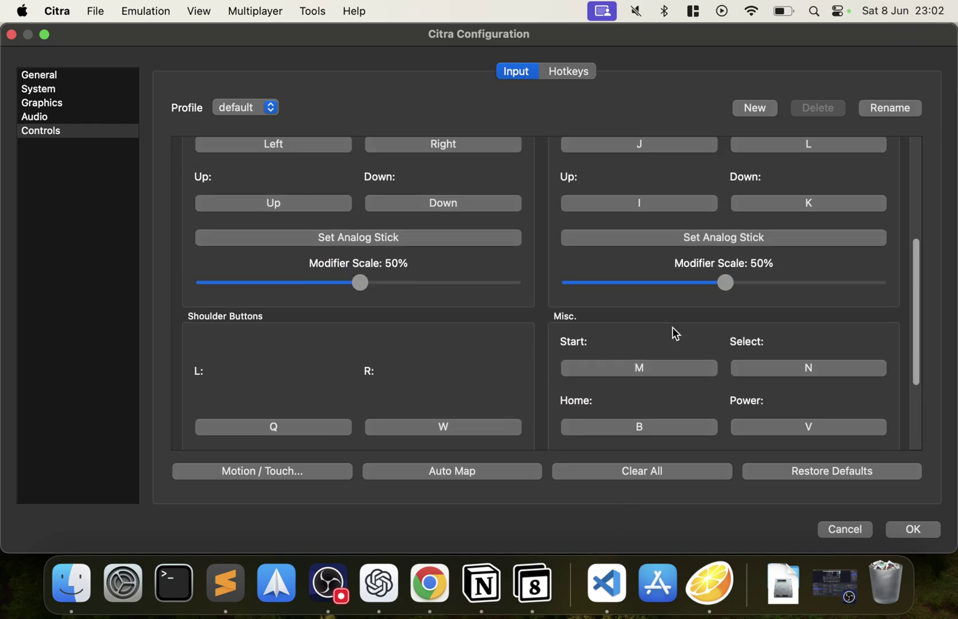
{"action": "scroll", "coordinate": [672, 327], "scroll_direction": "down", "scroll_amount": 5}
{"action": "scroll", "coordinate": [672, 327], "scroll_direction": "up", "scroll_amount": 10}
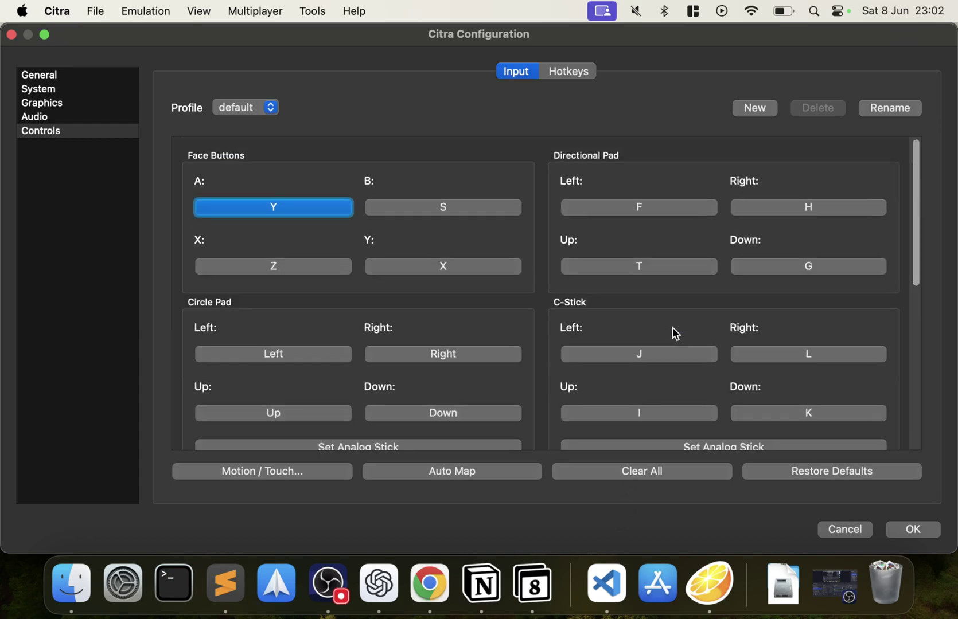
{"action": "left_click", "coordinate": [794, 469]}
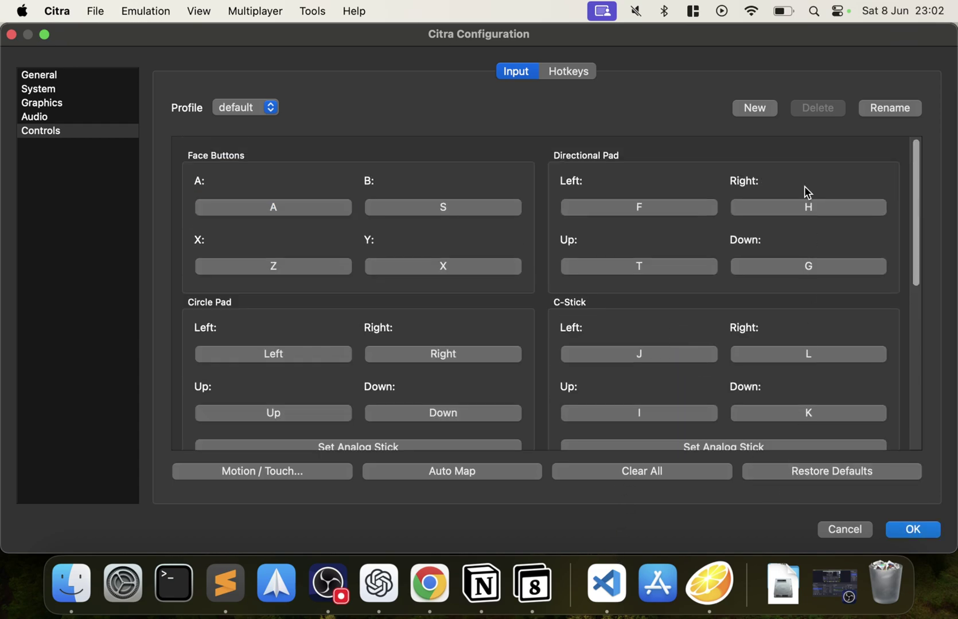
Step: Check the naming prompt for a new control profile, cancel it, and accept the configuration
{"action": "left_click", "coordinate": [754, 113]}
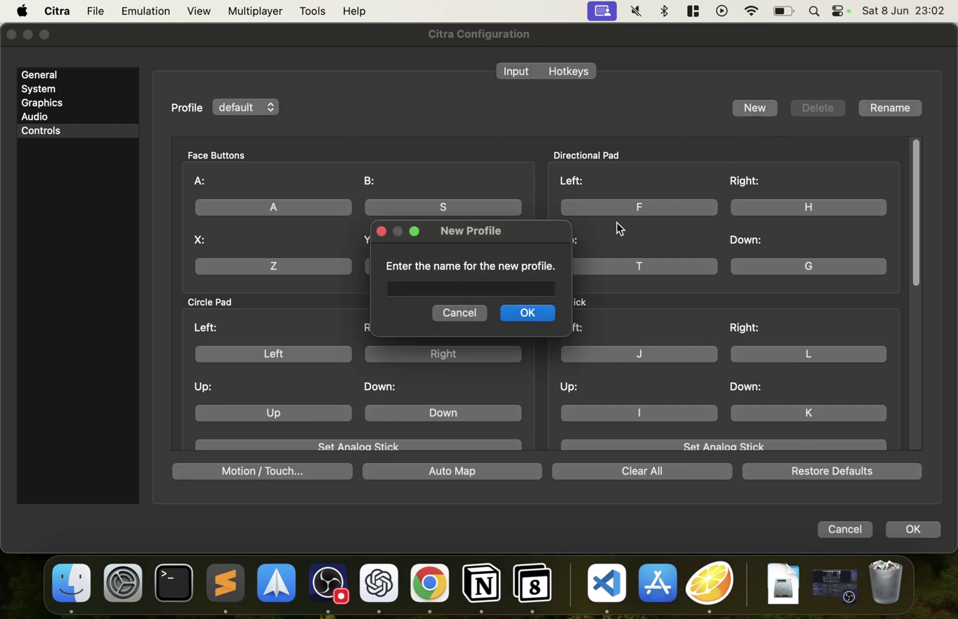
{"action": "left_click", "coordinate": [453, 315]}
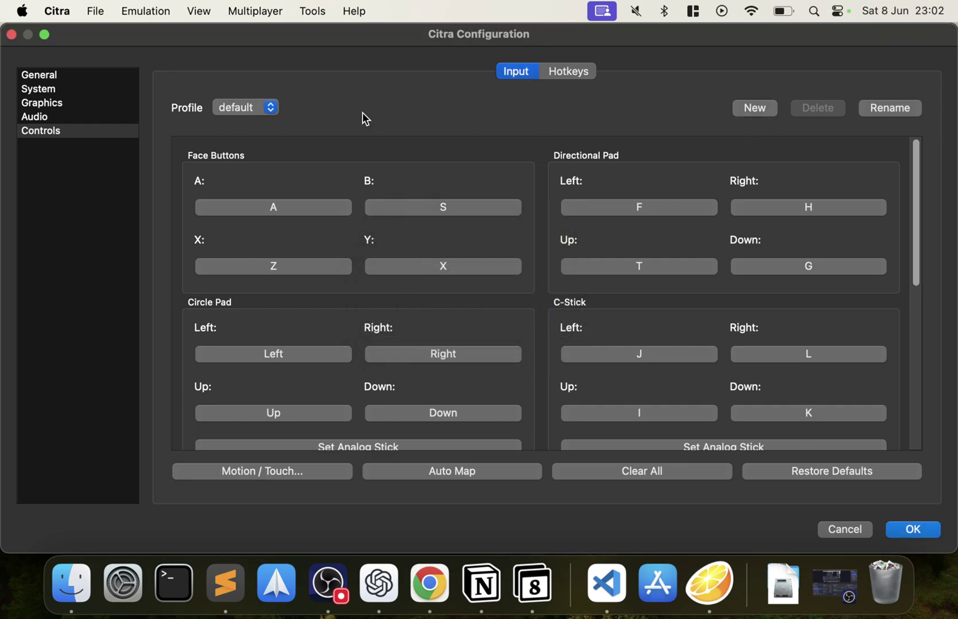
{"action": "left_click", "coordinate": [929, 533]}
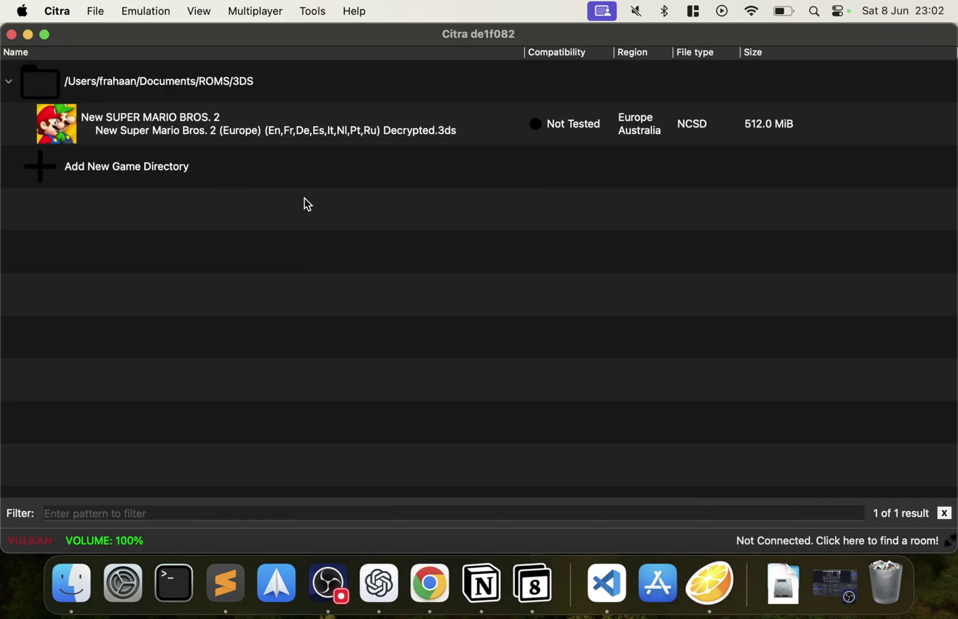
Step: Look through the emulator's file, emulation, view and tools commands, including the save state and screen layout options
{"action": "left_click", "coordinate": [97, 11]}
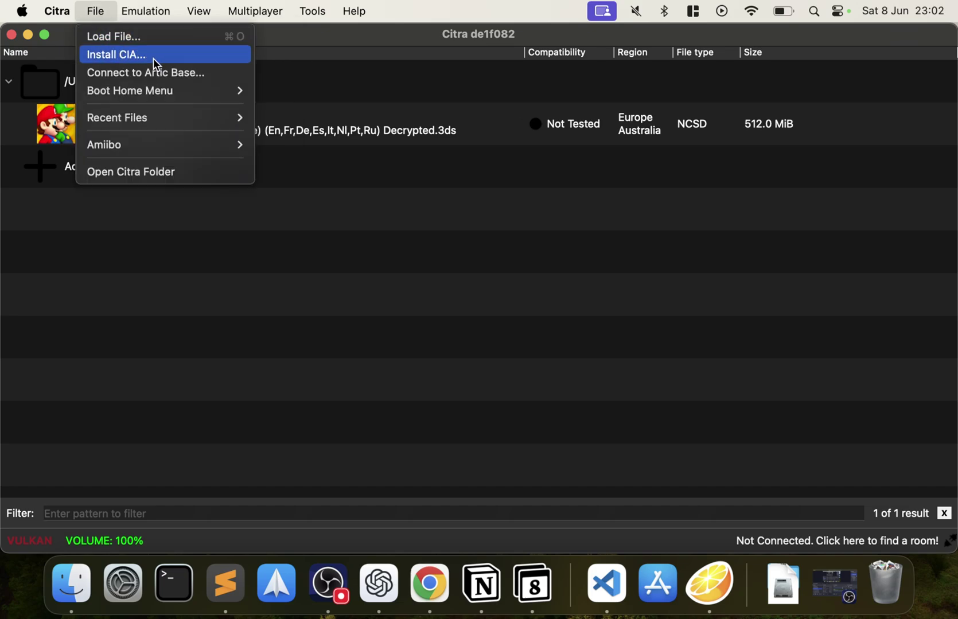
{"action": "mouse_move", "coordinate": [242, 93]}
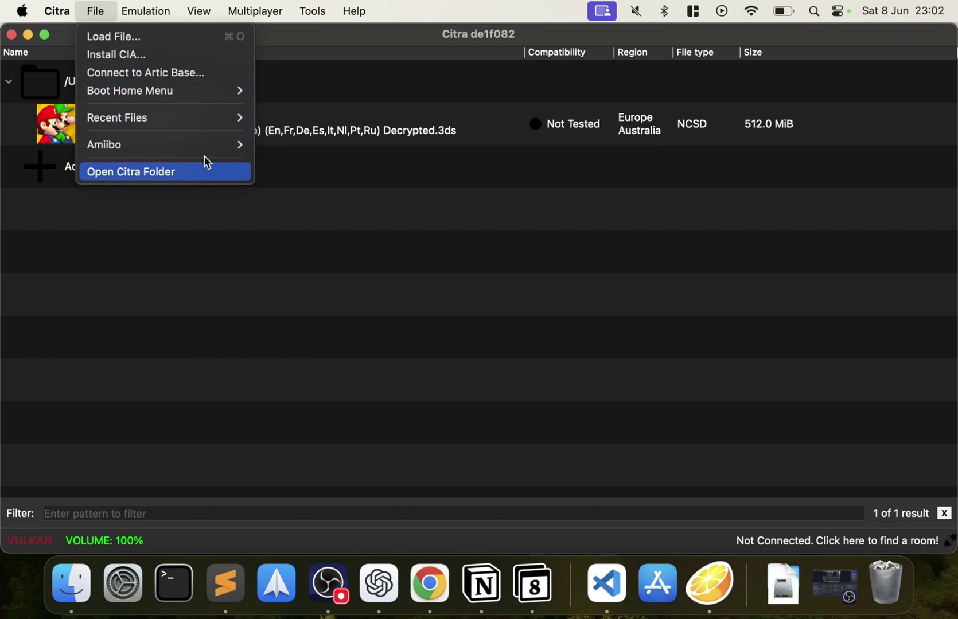
{"action": "mouse_move", "coordinate": [166, 8]}
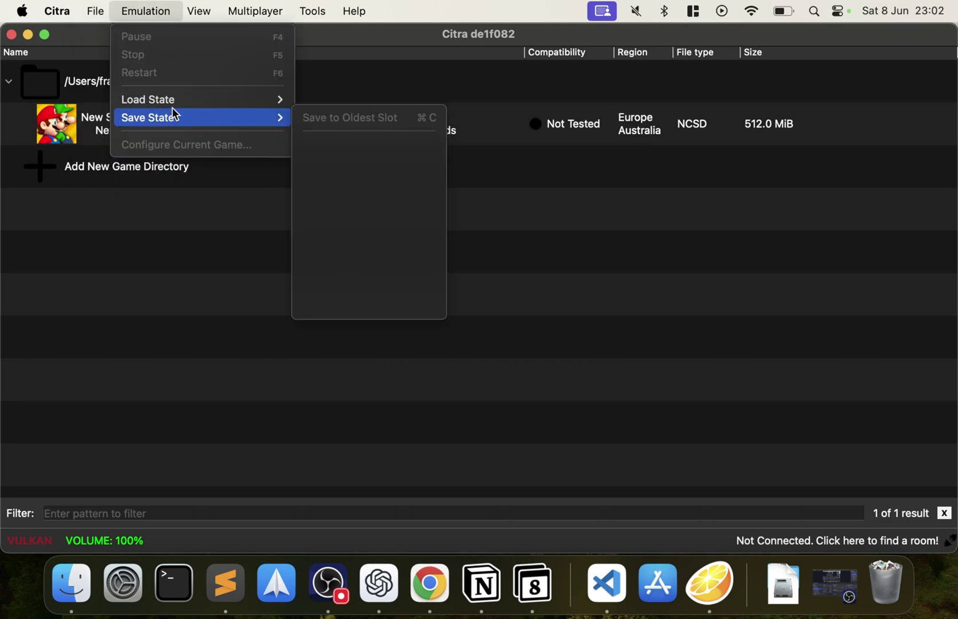
{"action": "mouse_move", "coordinate": [174, 106]}
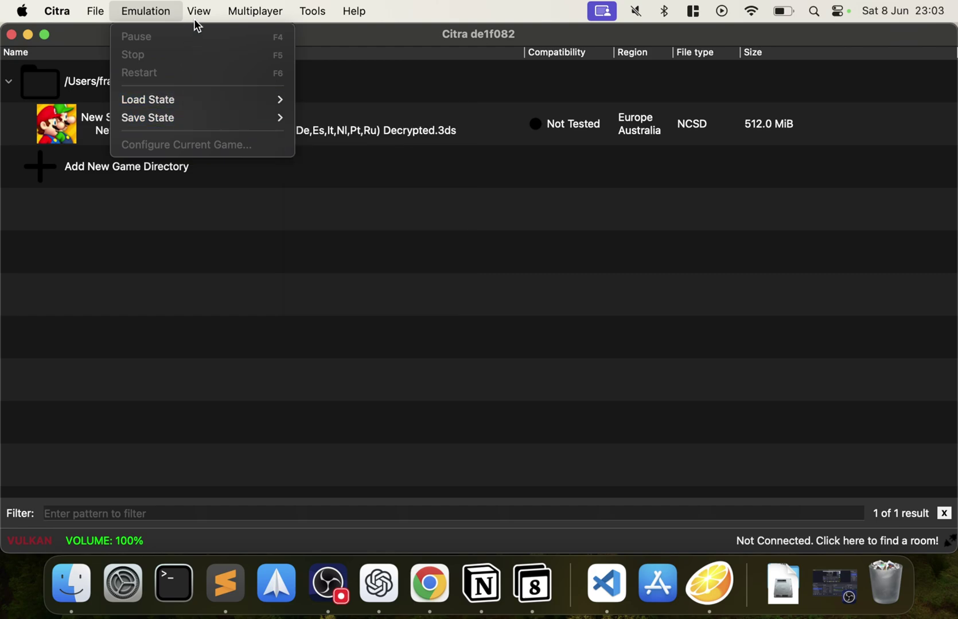
{"action": "mouse_move", "coordinate": [198, 17]}
{"action": "mouse_move", "coordinate": [214, 75]}
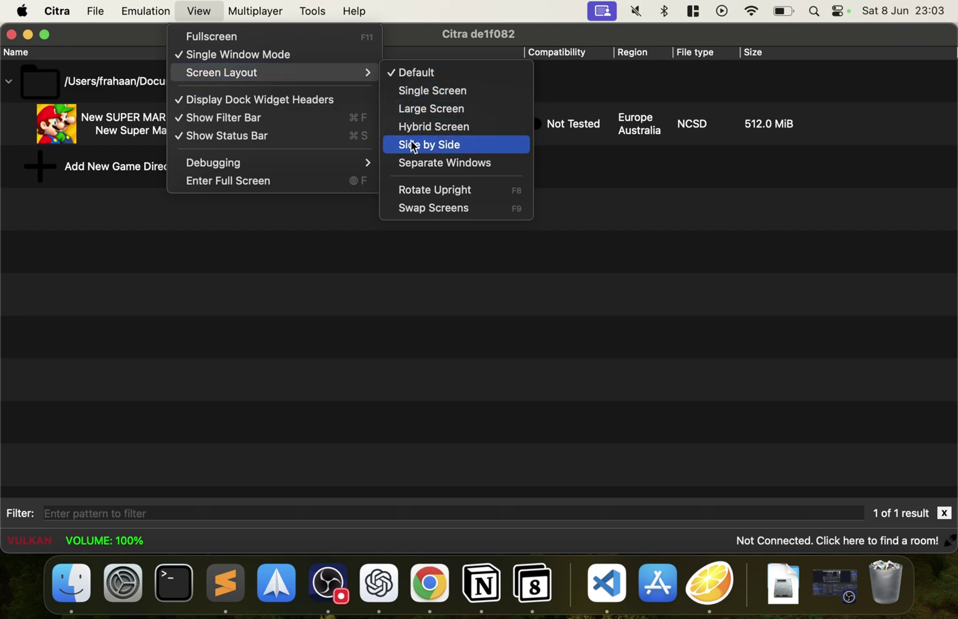
{"action": "mouse_move", "coordinate": [267, 14]}
{"action": "mouse_move", "coordinate": [315, 15]}
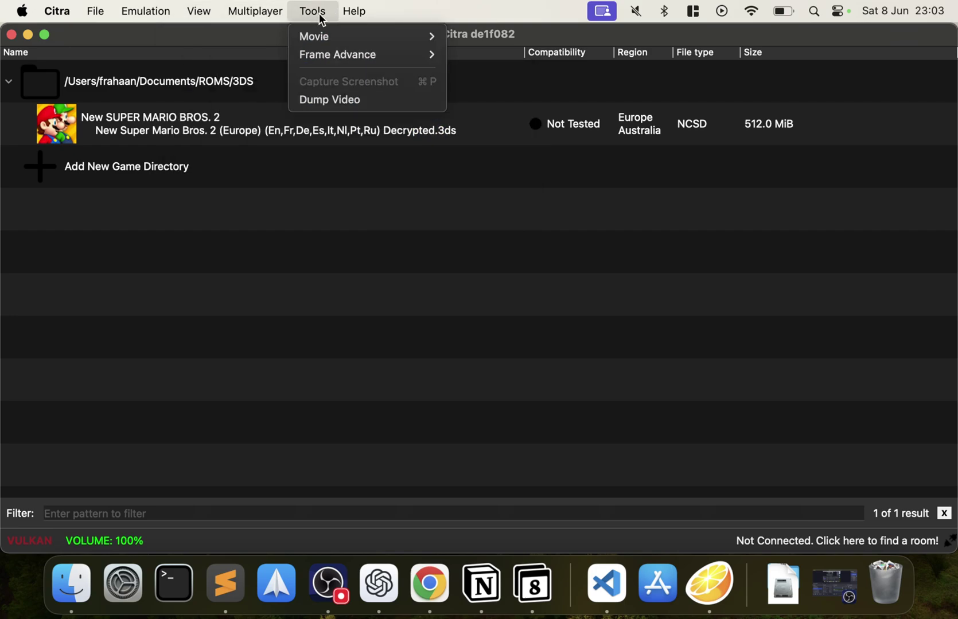
{"action": "left_click", "coordinate": [284, 319]}
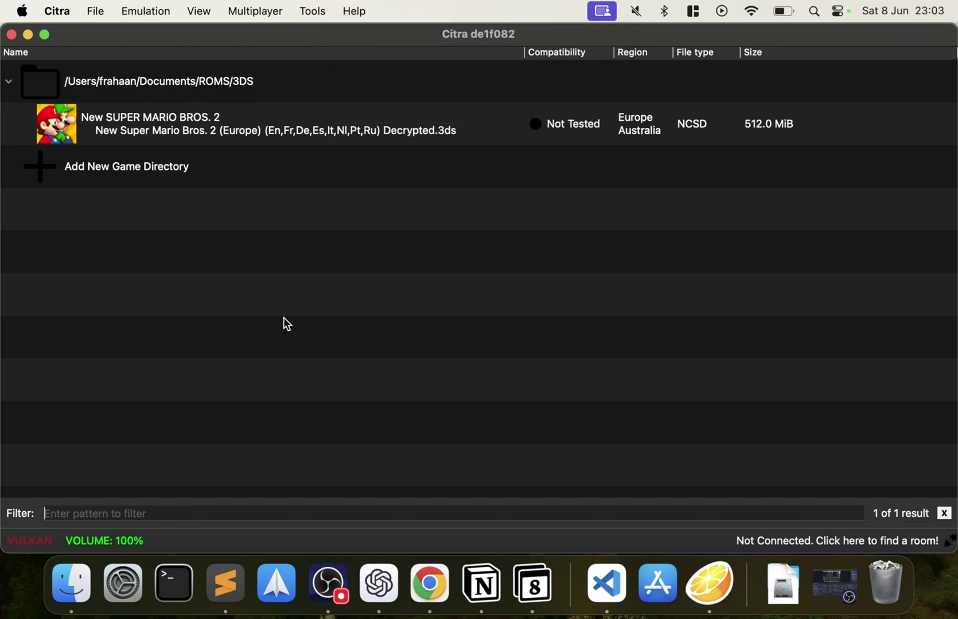
Step: Open the properties of New SUPER MARIO BROS. 2 and review its system, enhancement, internal resolution and graphics settings
{"action": "right_click", "coordinate": [183, 118]}
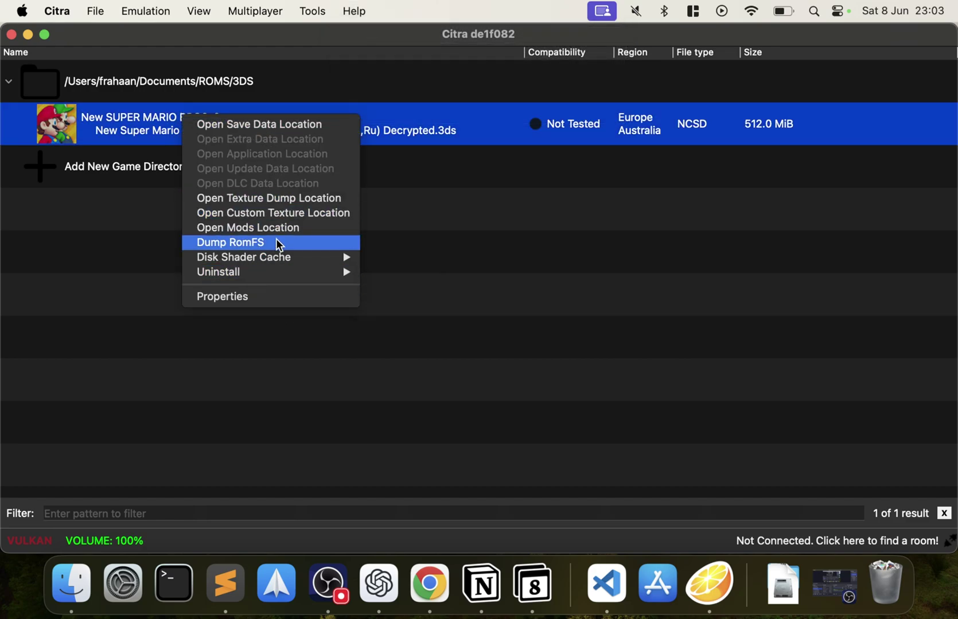
{"action": "left_click", "coordinate": [263, 296]}
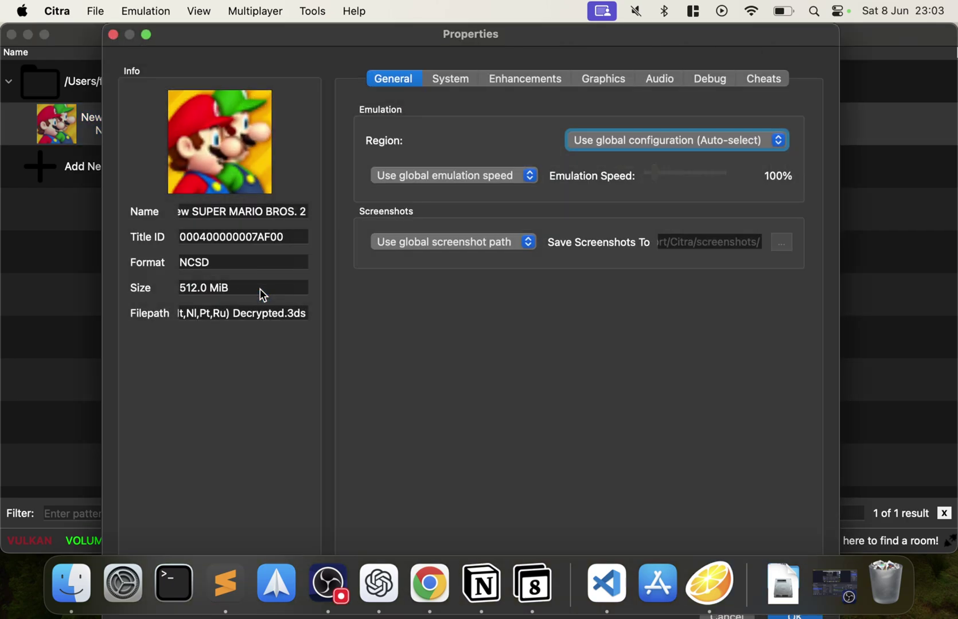
{"action": "double_click", "coordinate": [429, 23]}
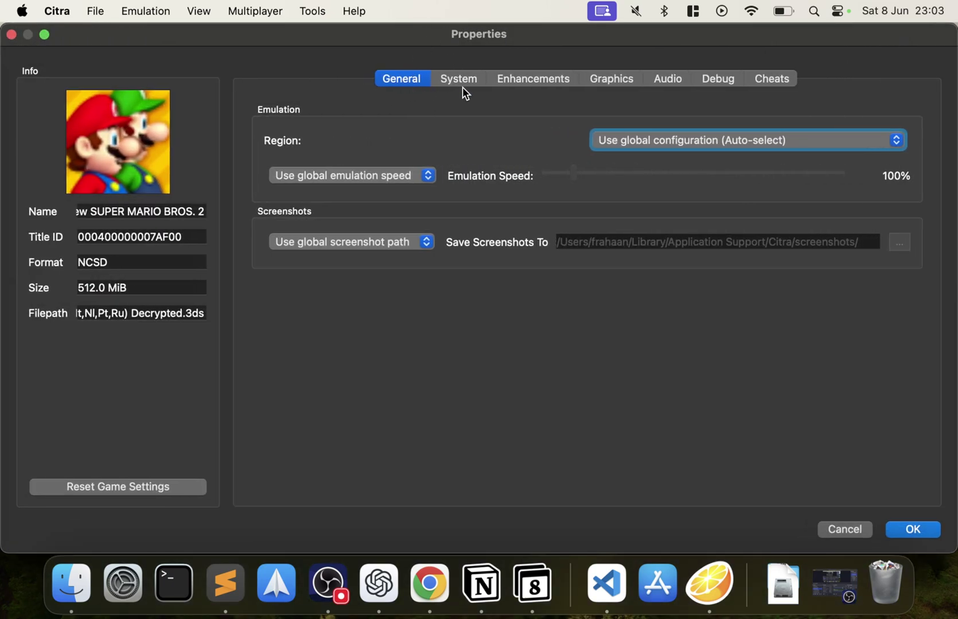
{"action": "left_click", "coordinate": [478, 79]}
{"action": "left_click", "coordinate": [508, 78]}
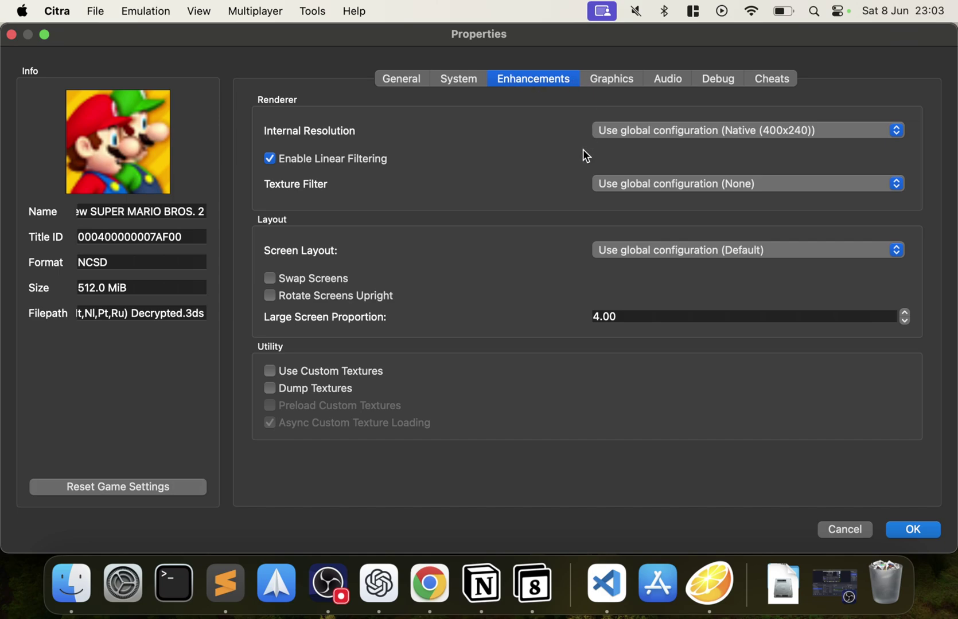
{"action": "left_click", "coordinate": [623, 130]}
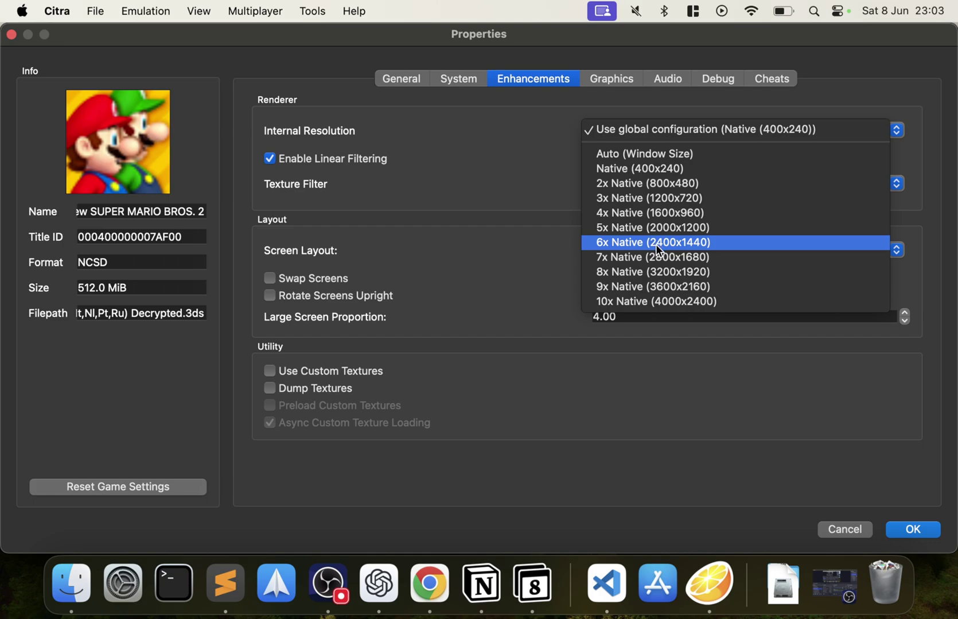
{"action": "left_click", "coordinate": [520, 175]}
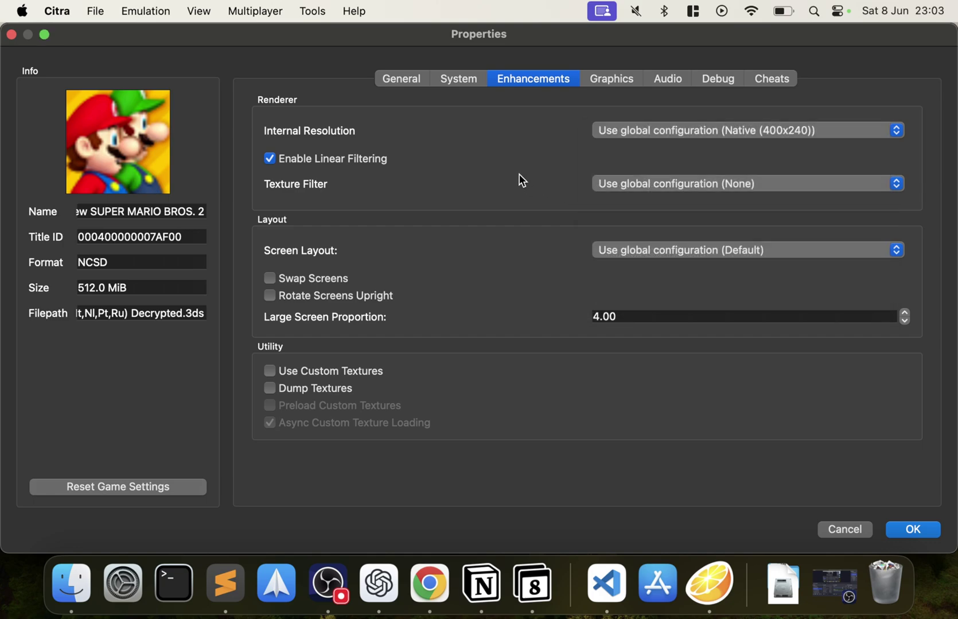
{"action": "left_click", "coordinate": [629, 82]}
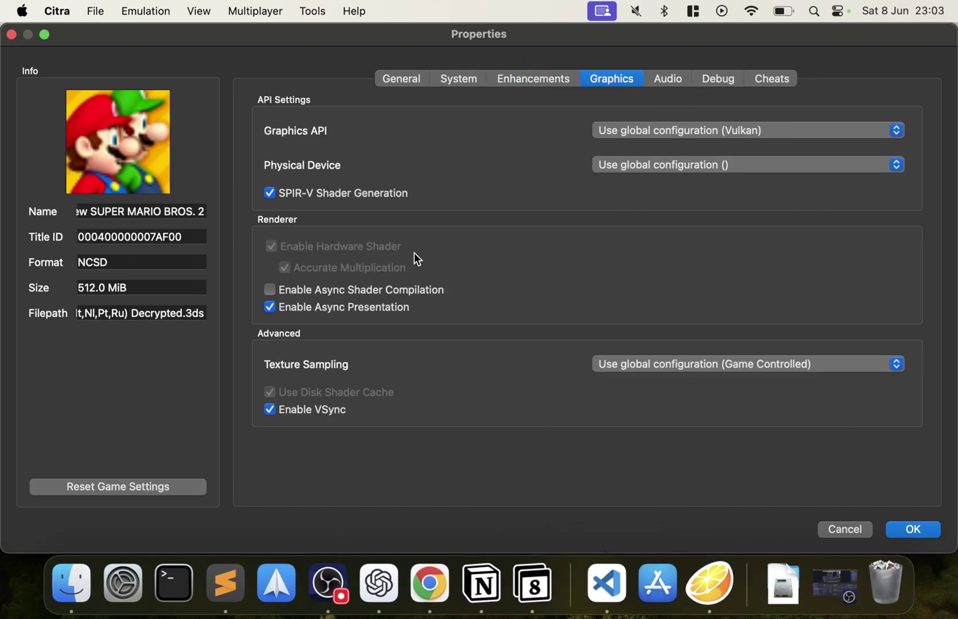
Step: Add a blank cheat to the game's cheat list, delete it again, and accept the properties
{"action": "left_click", "coordinate": [763, 84]}
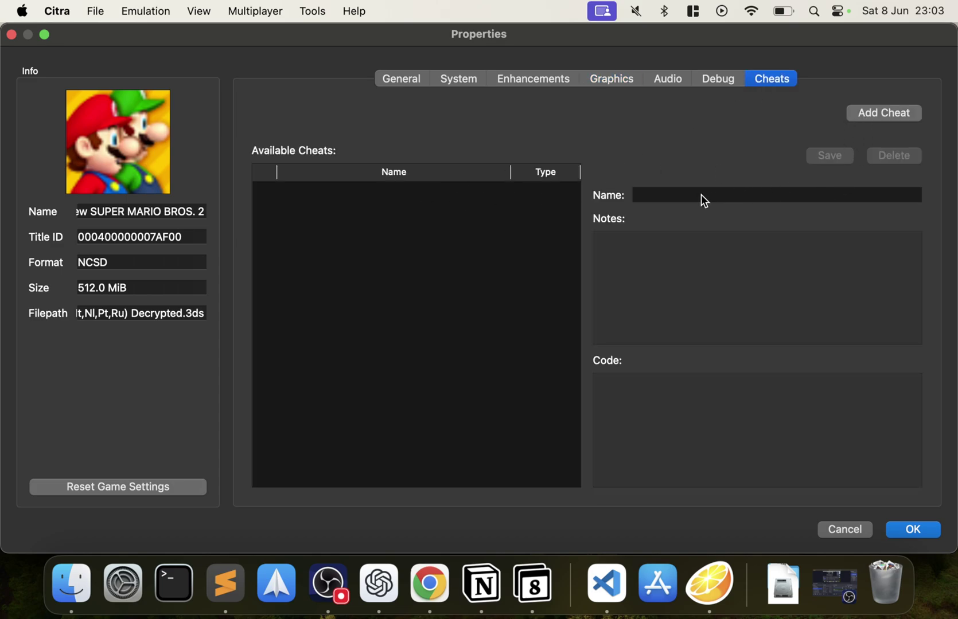
{"action": "left_click", "coordinate": [918, 116]}
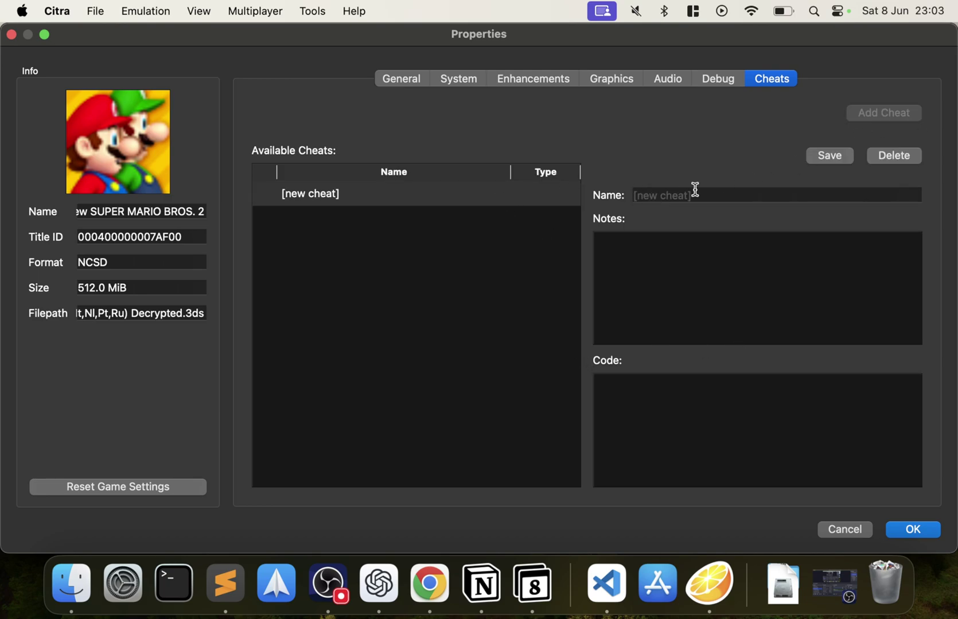
{"action": "left_click", "coordinate": [884, 158]}
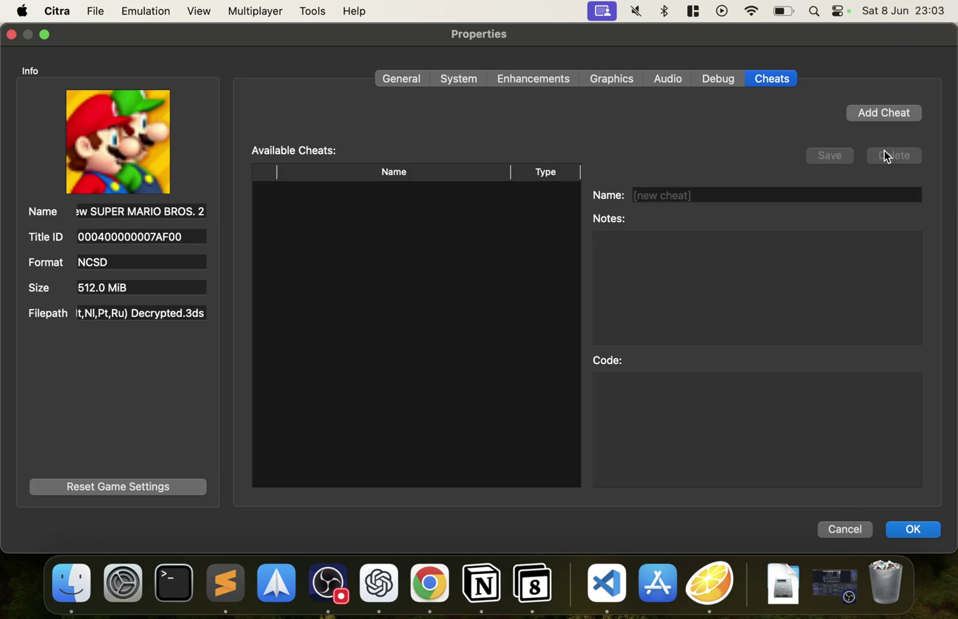
{"action": "left_click", "coordinate": [899, 531]}
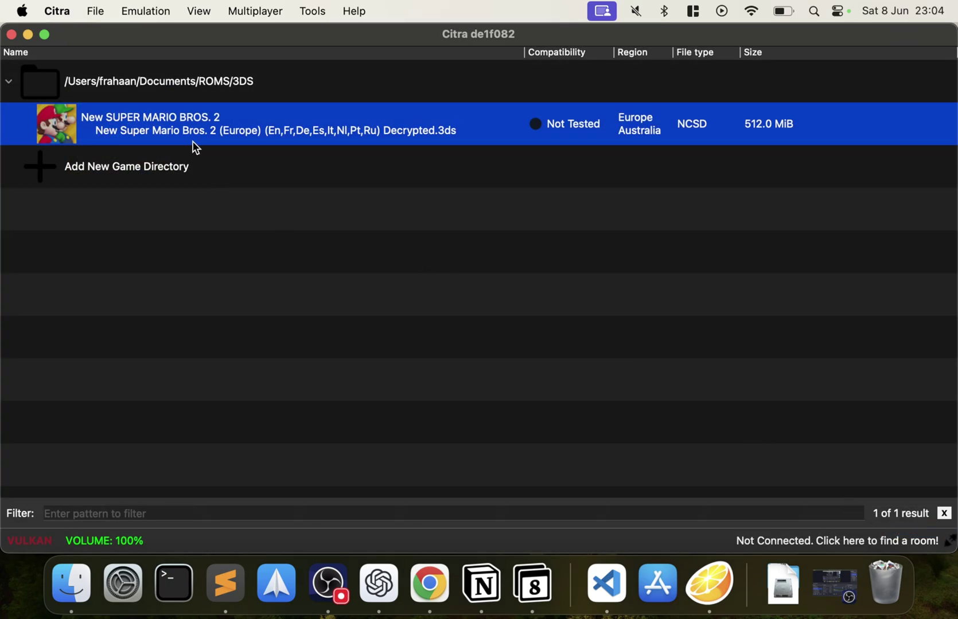
Step: Cycle the emulator's graphics API through its options and return it to Vulkan
{"action": "left_click", "coordinate": [28, 540]}
{"action": "left_click", "coordinate": [39, 541]}
{"action": "left_click", "coordinate": [39, 540]}
{"action": "left_click", "coordinate": [39, 541]}
{"action": "left_click", "coordinate": [39, 541]}
{"action": "left_click", "coordinate": [34, 539]}
Step: Launch New SUPER MARIO BROS. 2 and advance through its welcome and coin-collecting messages
{"action": "double_click", "coordinate": [196, 134]}
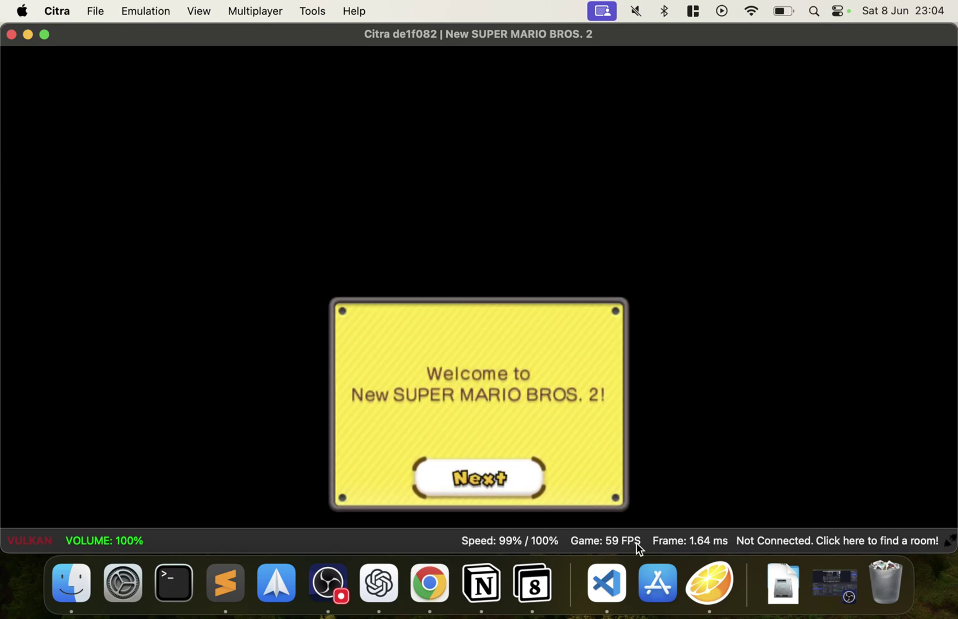
{"action": "left_click", "coordinate": [481, 463]}
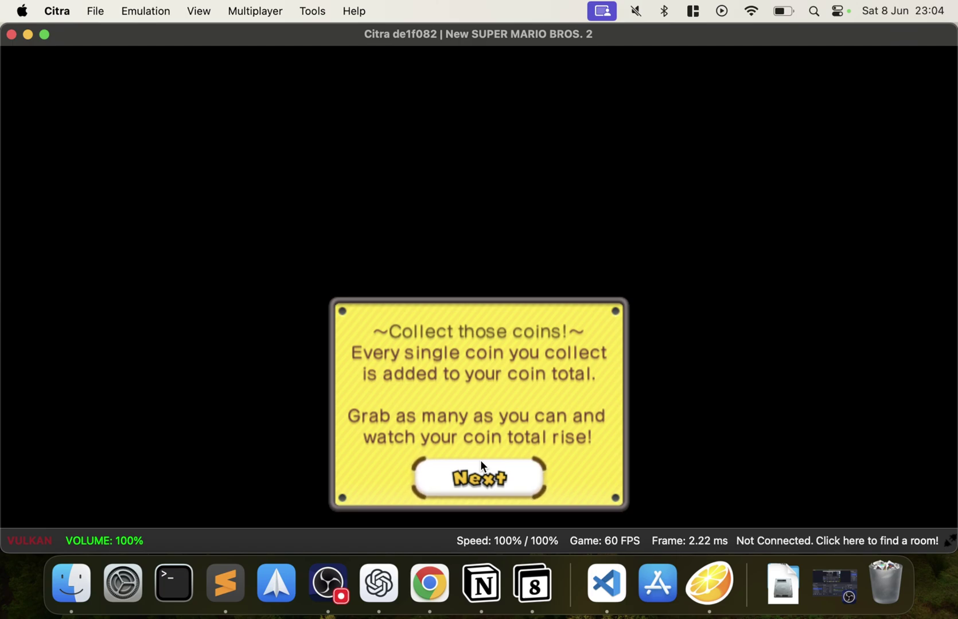
{"action": "left_click", "coordinate": [482, 465]}
{"action": "left_click", "coordinate": [482, 466]}
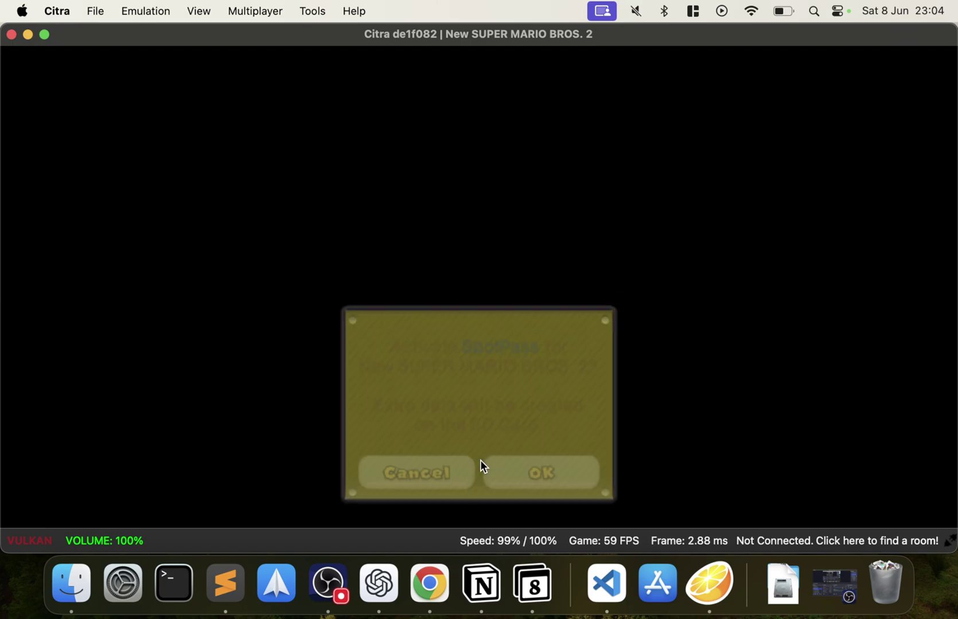
Step: Raise the Mac's sound volume and decline the game's SpotPass activation
{"action": "key", "text": "XF86AudioRaiseVolume"}
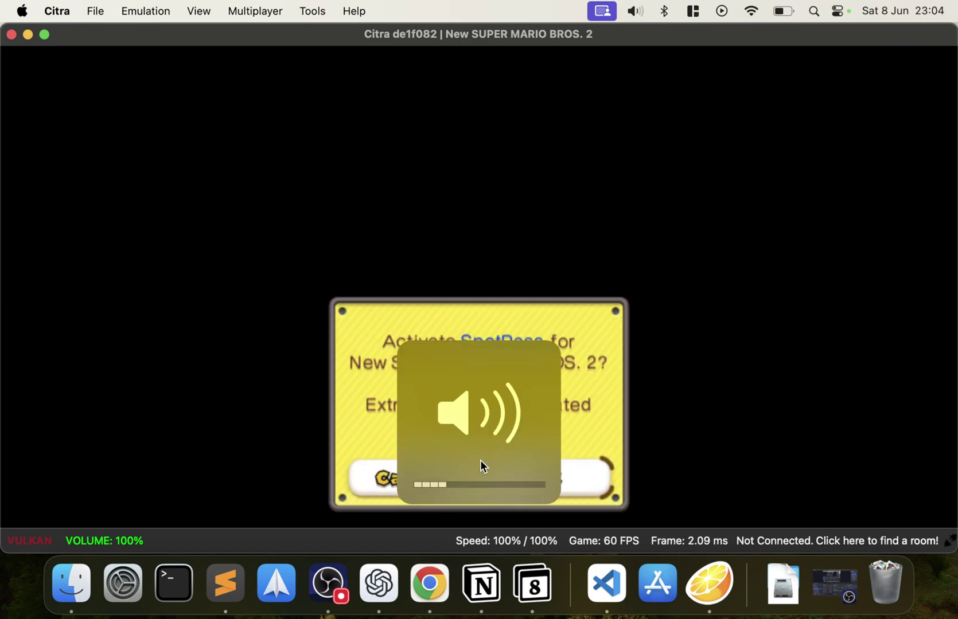
{"action": "key", "text": "XF86AudioRaiseVolume"}
{"action": "key", "text": "XF86AudioRaiseVolume"}
{"action": "key", "text": "XF86AudioRaiseVolume"}
{"action": "key", "text": "XF86AudioRaiseVolume"}
{"action": "left_click", "coordinate": [400, 480]}
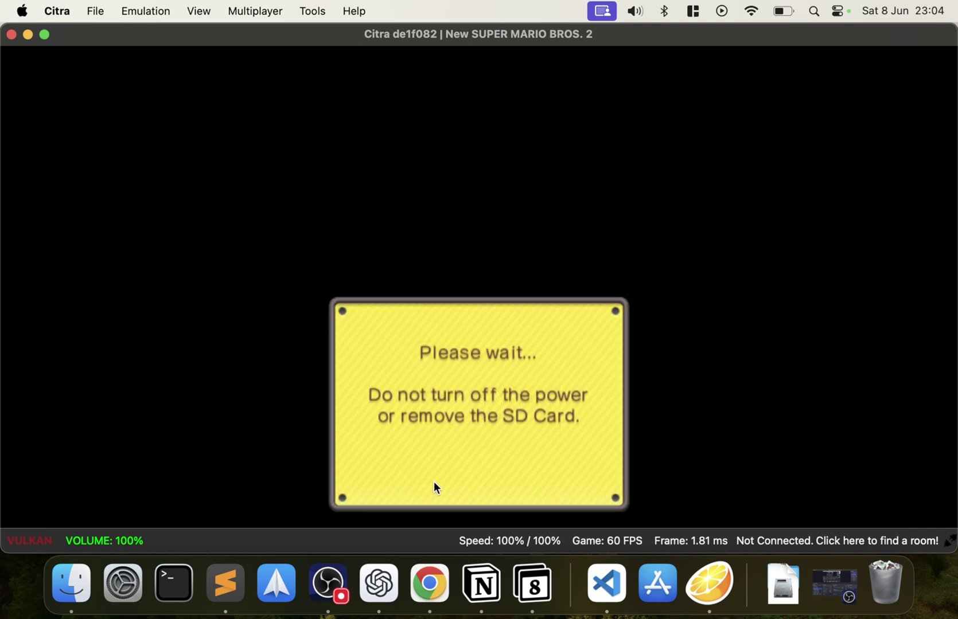
Step: Start Solo Play in file 1 and lower the Mac's sound volume
{"action": "key", "text": "XF86AudioLowerVolume"}
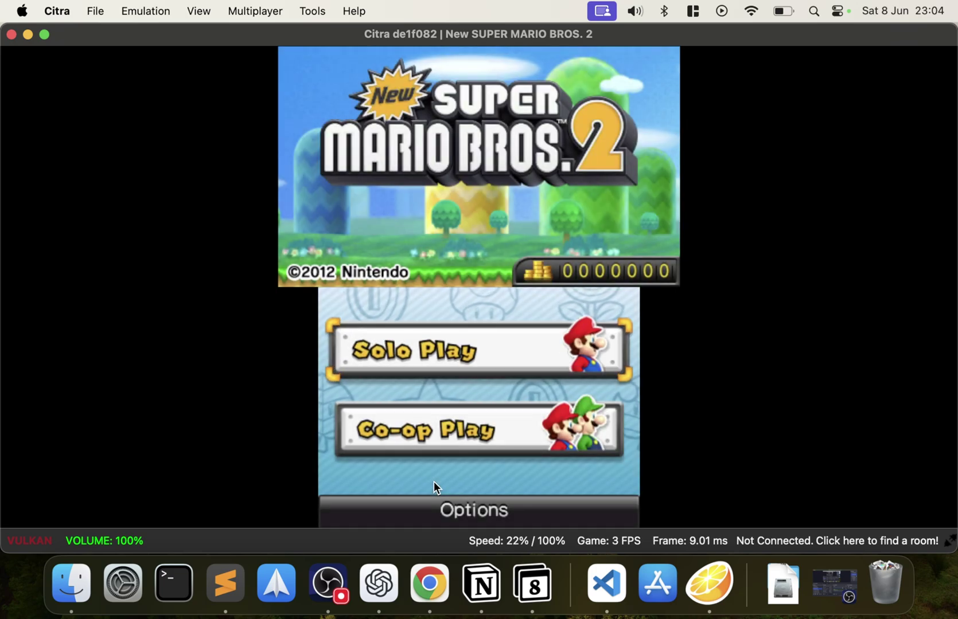
{"action": "left_click", "coordinate": [465, 360]}
{"action": "key", "text": "XF86AudioLowerVolume"}
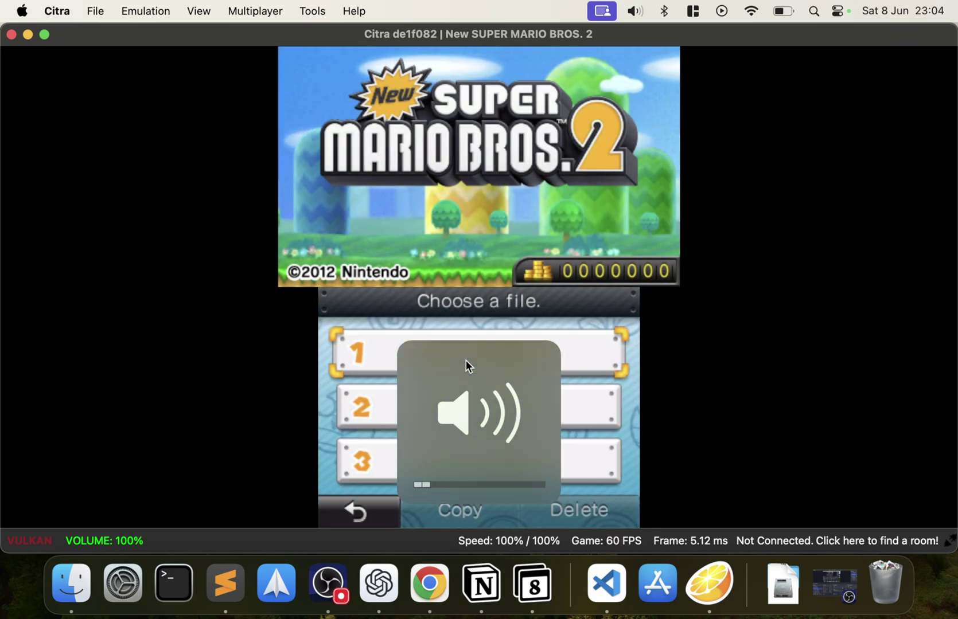
{"action": "left_click", "coordinate": [444, 352]}
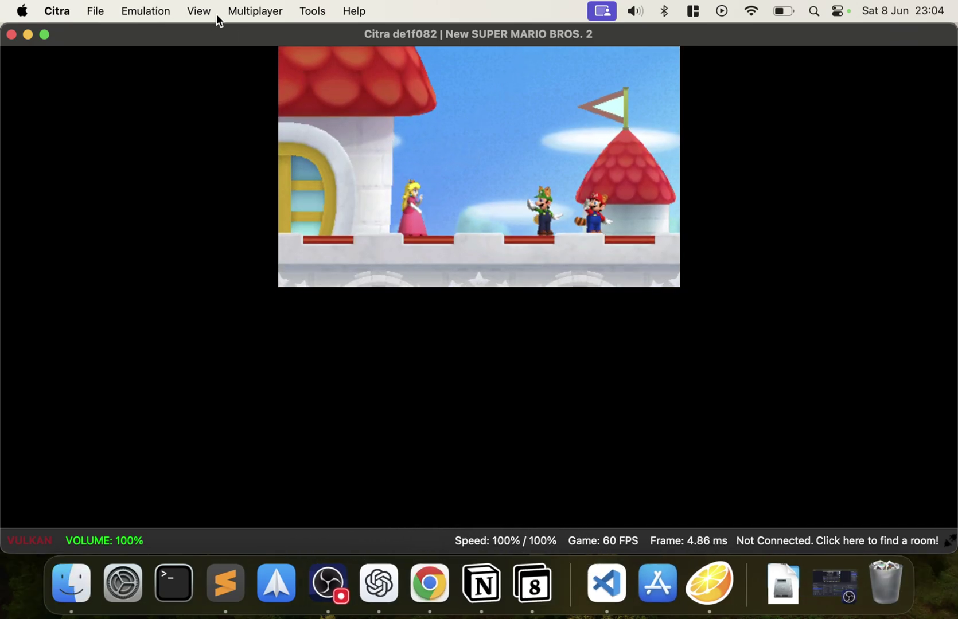
{"action": "left_click", "coordinate": [255, 11]}
{"action": "mouse_move", "coordinate": [160, 15]}
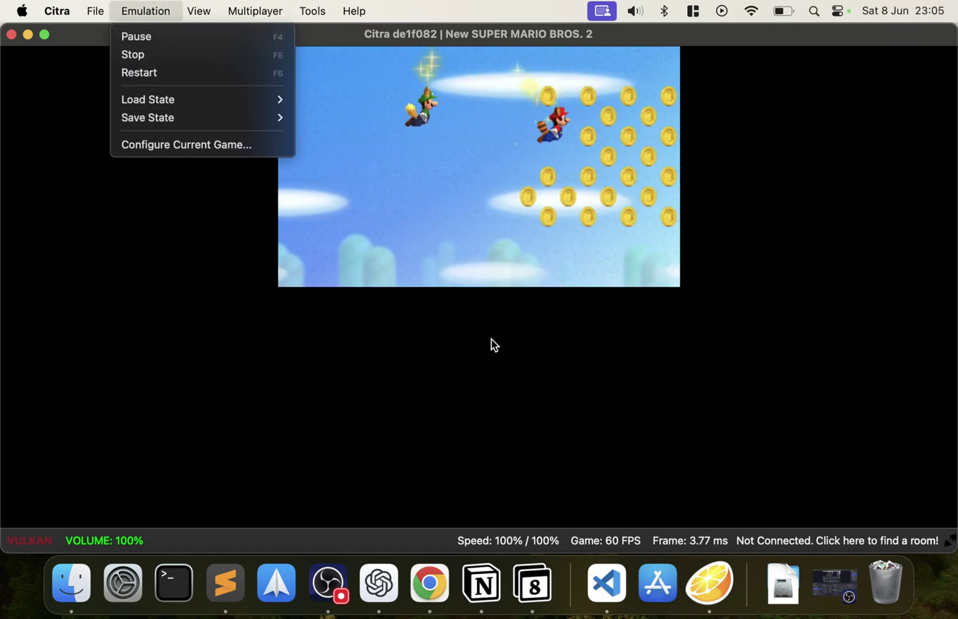
{"action": "left_click", "coordinate": [556, 403]}
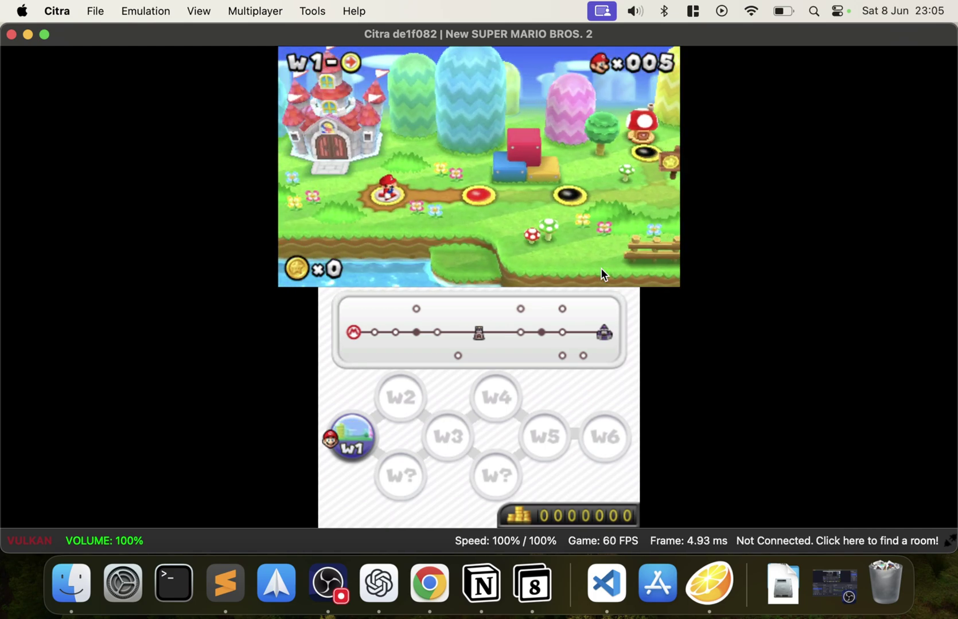
Step: Enter World 1-1 from the map and play its opening stretch, hitting question blocks, collecting coins and jumping onto the coloured blocks
{"action": "key", "text": "Right"}
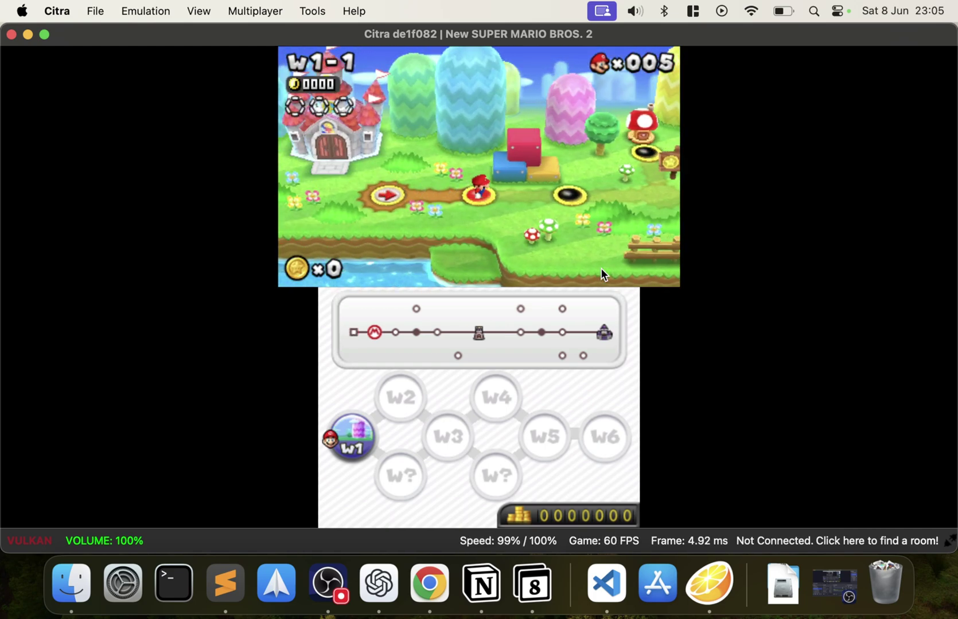
{"action": "key", "text": "a"}
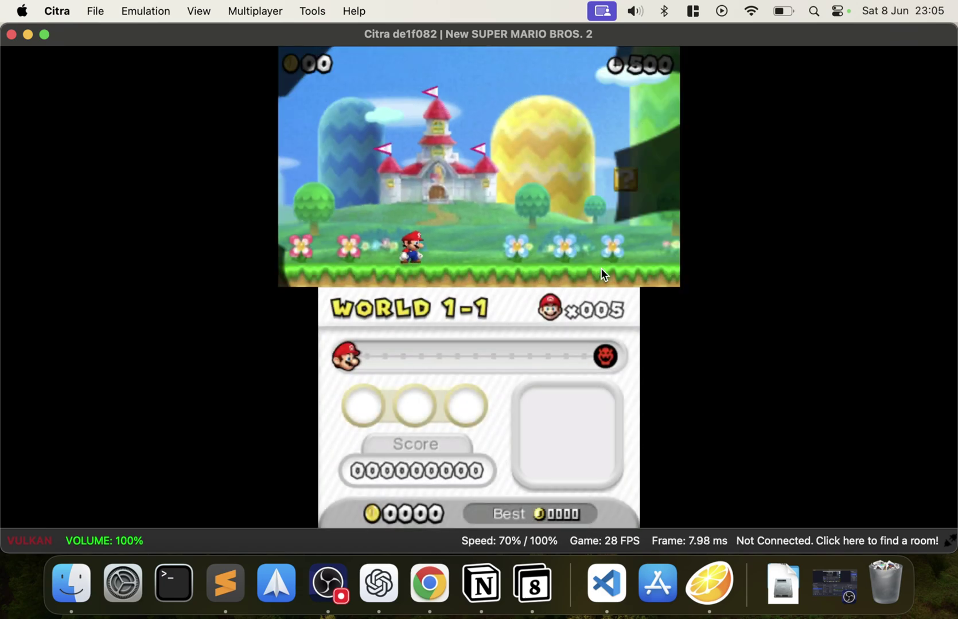
{"action": "key", "text": "Right"}
{"action": "key", "text": "a"}
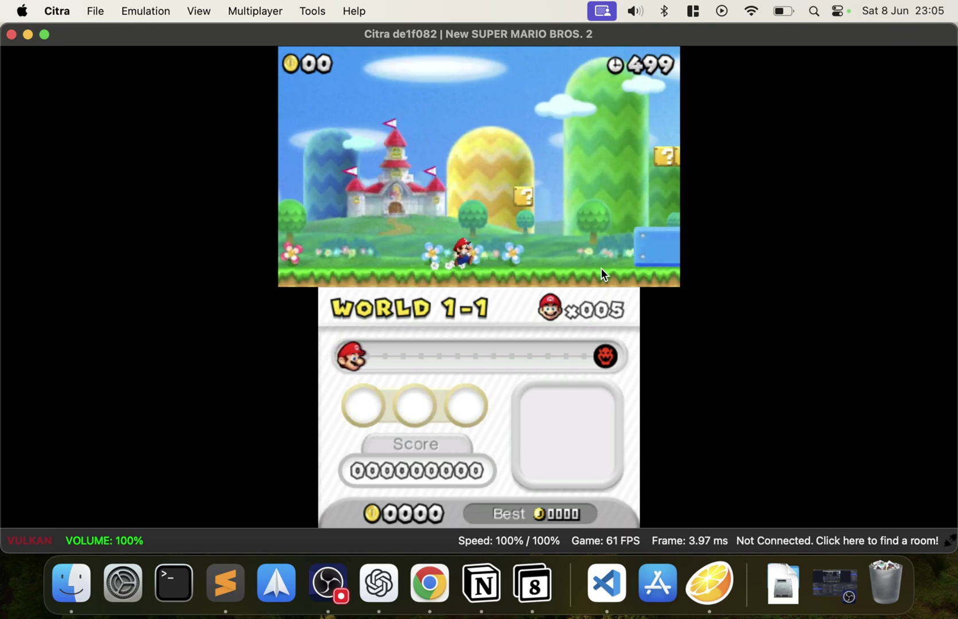
{"action": "key", "text": "a"}
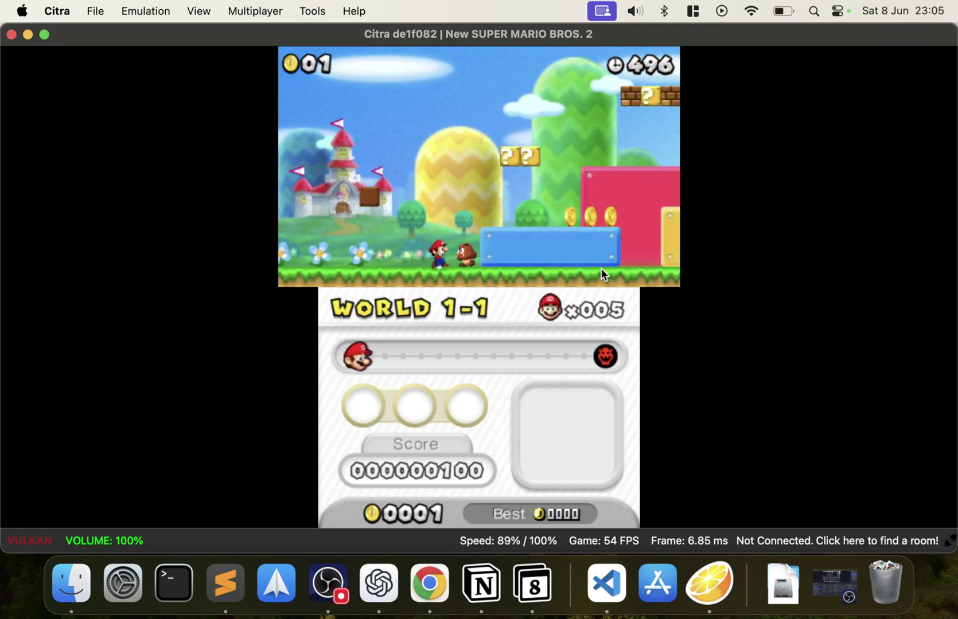
{"action": "key", "text": "a"}
{"action": "key", "text": "a"}
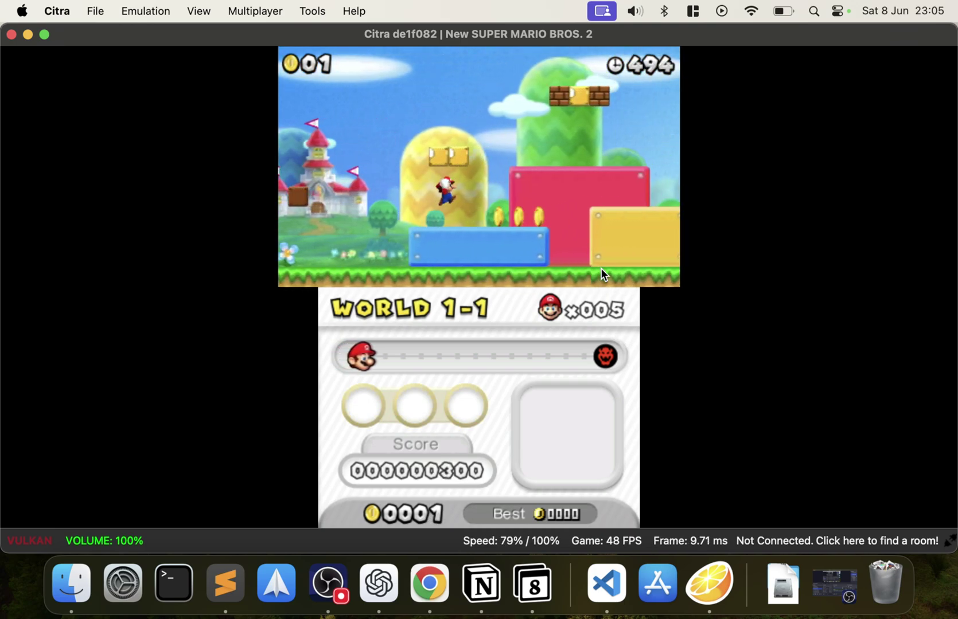
{"action": "key", "text": "a"}
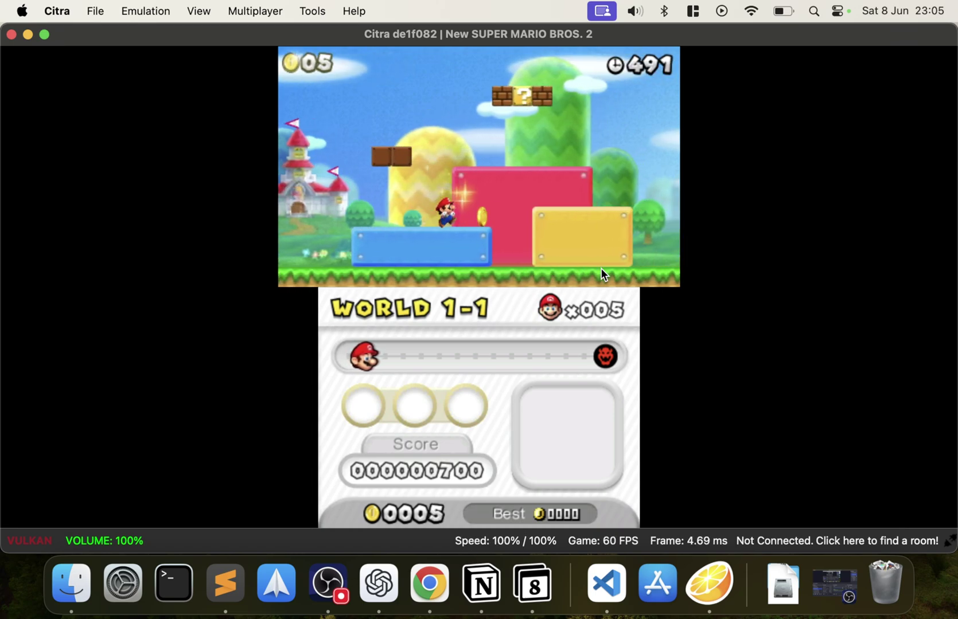
{"action": "key", "text": "a"}
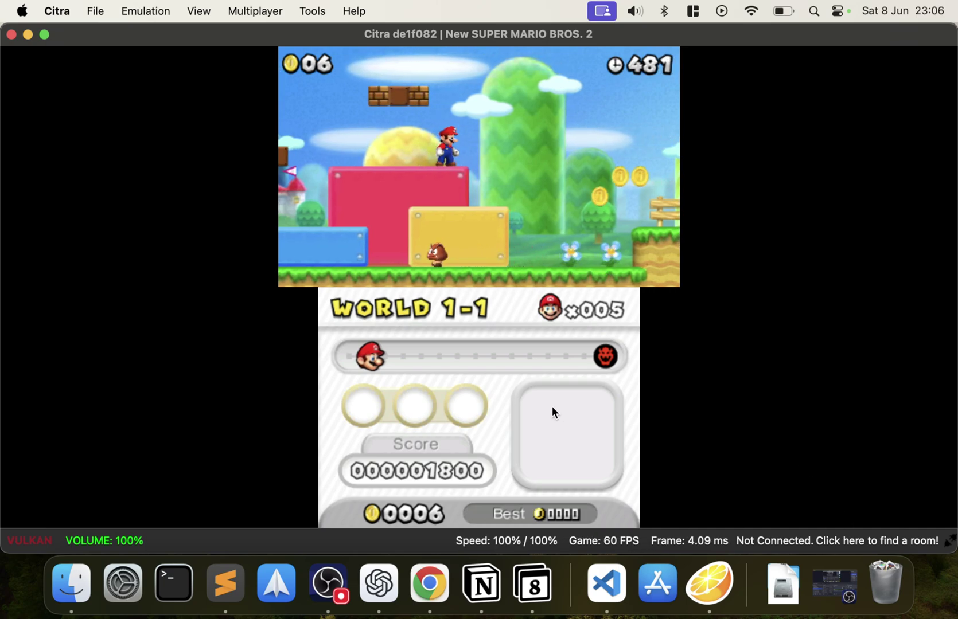
Step: Set the global graphics internal resolution to 10x Native (4000x2400) while the game runs and accept the configuration
{"action": "left_click", "coordinate": [160, 12]}
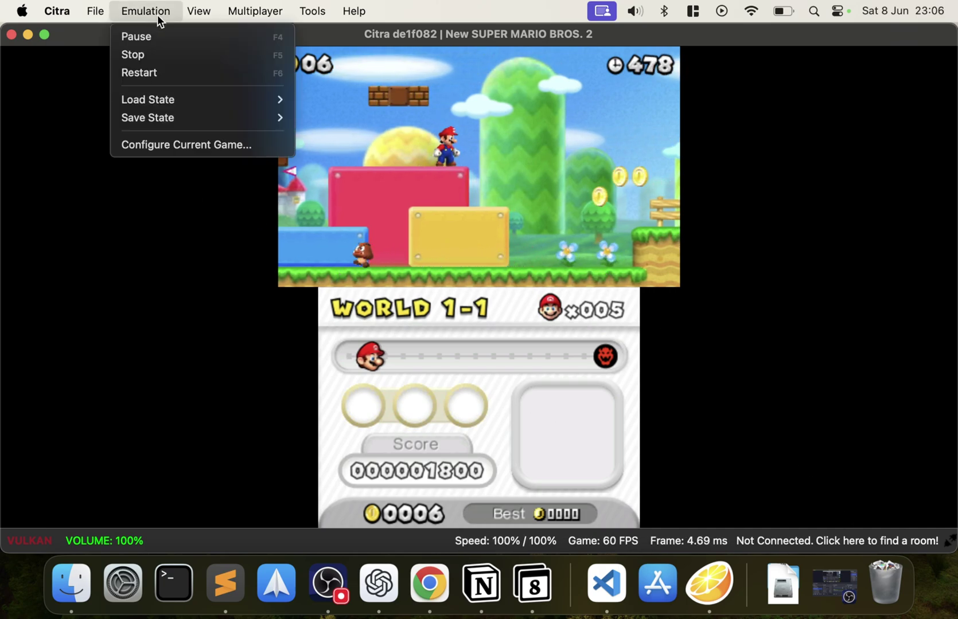
{"action": "mouse_move", "coordinate": [313, 16]}
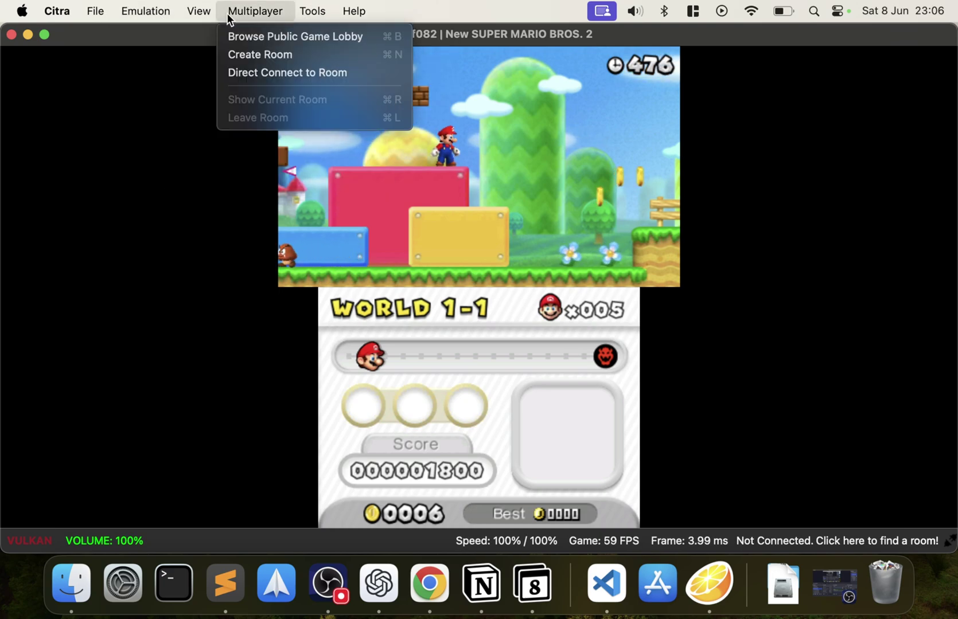
{"action": "mouse_move", "coordinate": [67, 15]}
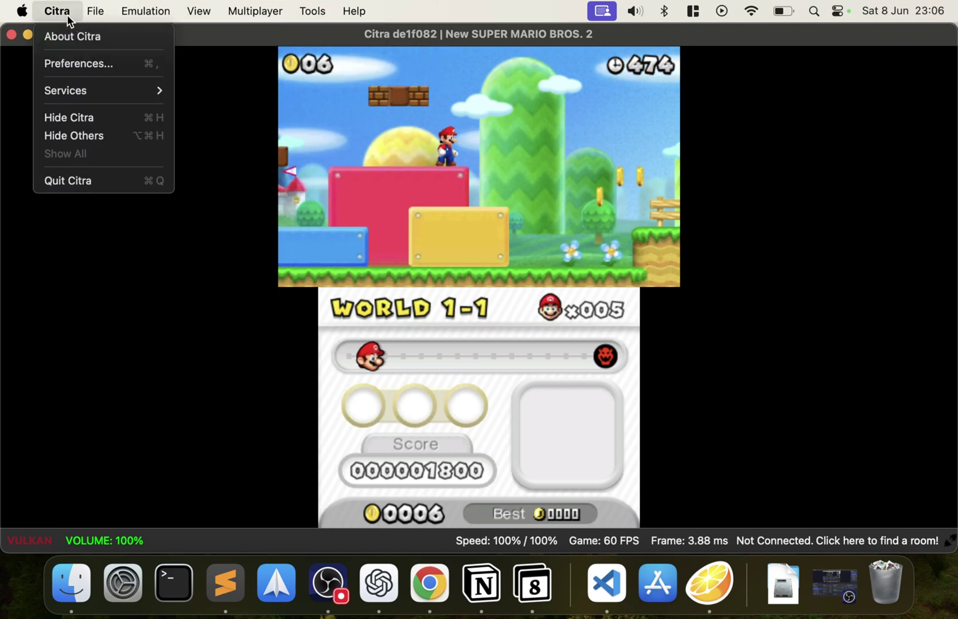
{"action": "left_click", "coordinate": [72, 65]}
{"action": "left_click", "coordinate": [210, 104]}
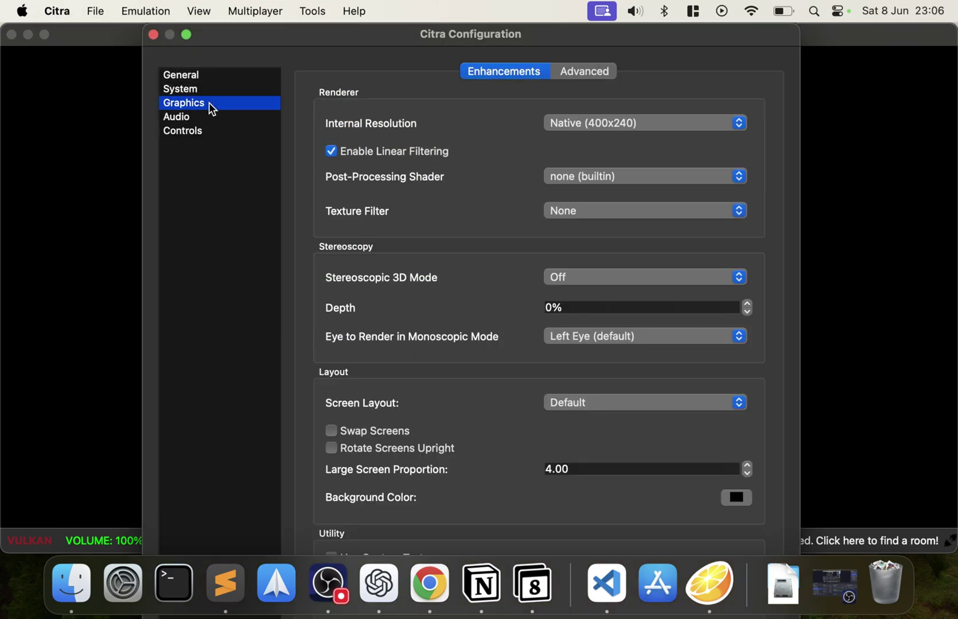
{"action": "left_click", "coordinate": [631, 126]}
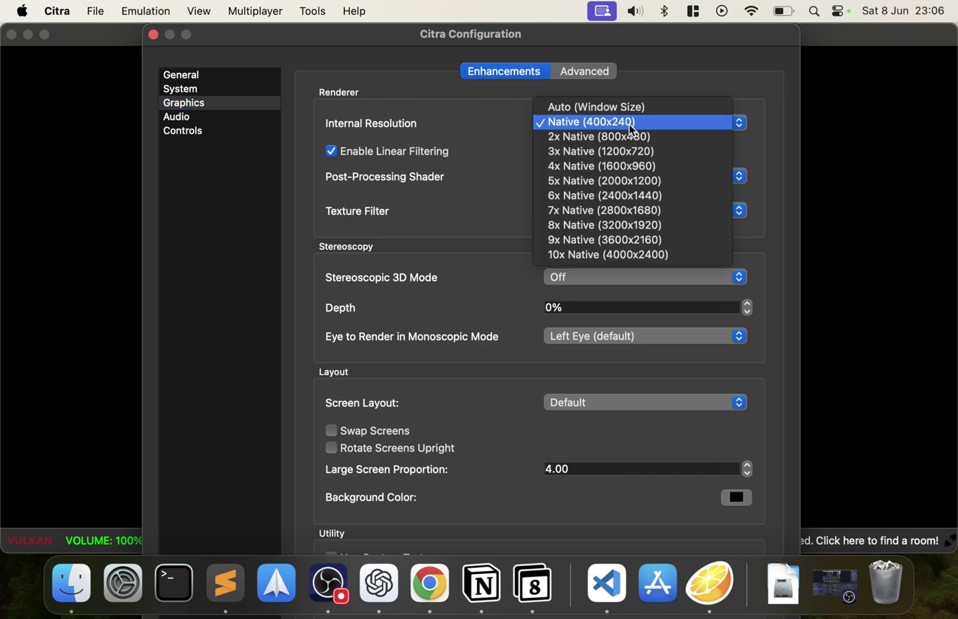
{"action": "left_click", "coordinate": [597, 254]}
{"action": "double_click", "coordinate": [632, 33]}
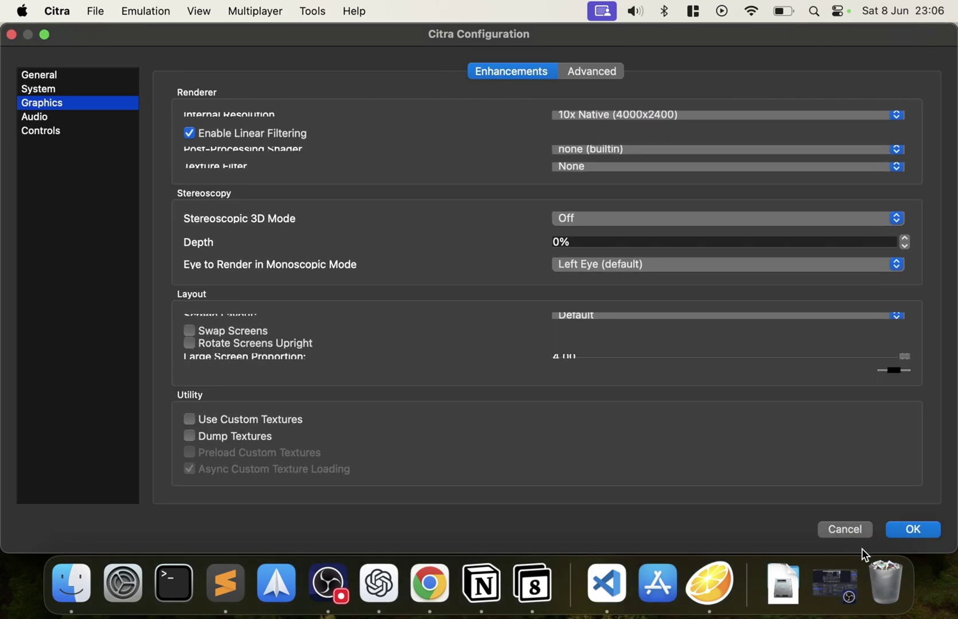
{"action": "left_click", "coordinate": [902, 536]}
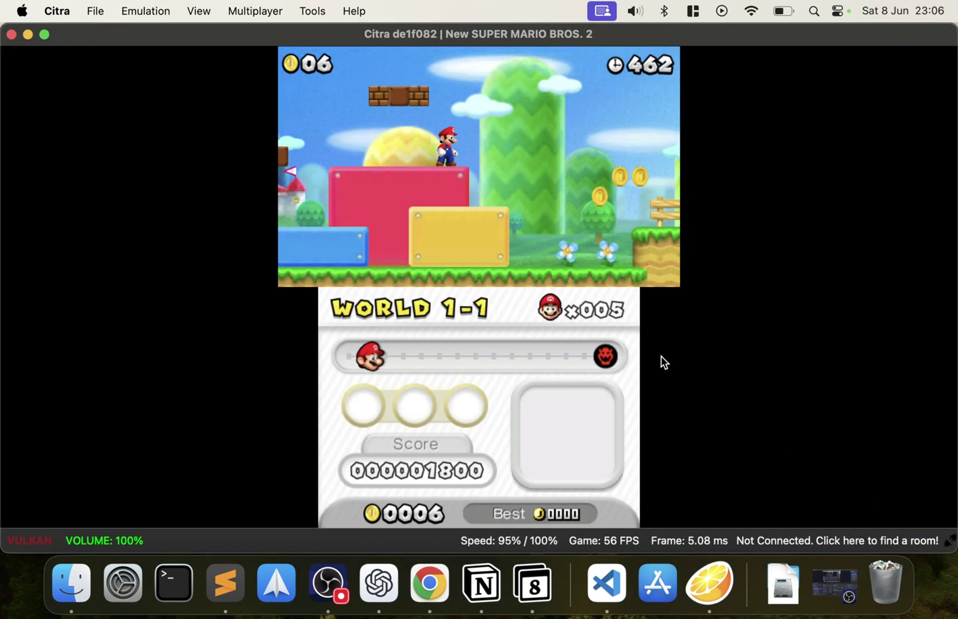
Step: Break the bricks above the red block in World 1-1, then collect the three coins and land on the raised grassy ledge
{"action": "key", "text": "Left"}
{"action": "key", "text": "Left"}
{"action": "key", "text": "a"}
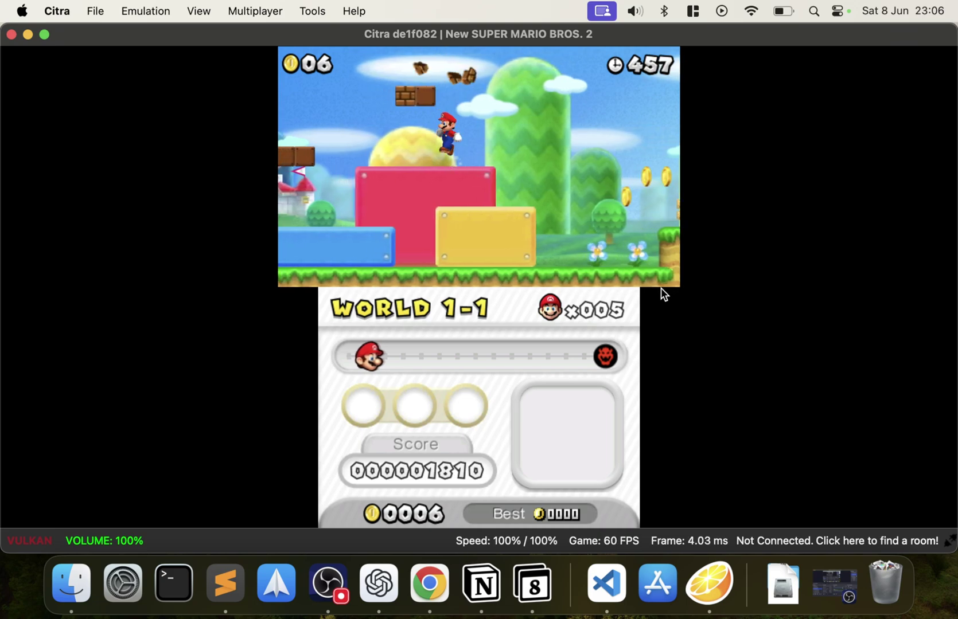
{"action": "key", "text": "Left"}
{"action": "key", "text": "a"}
{"action": "key", "text": "Right"}
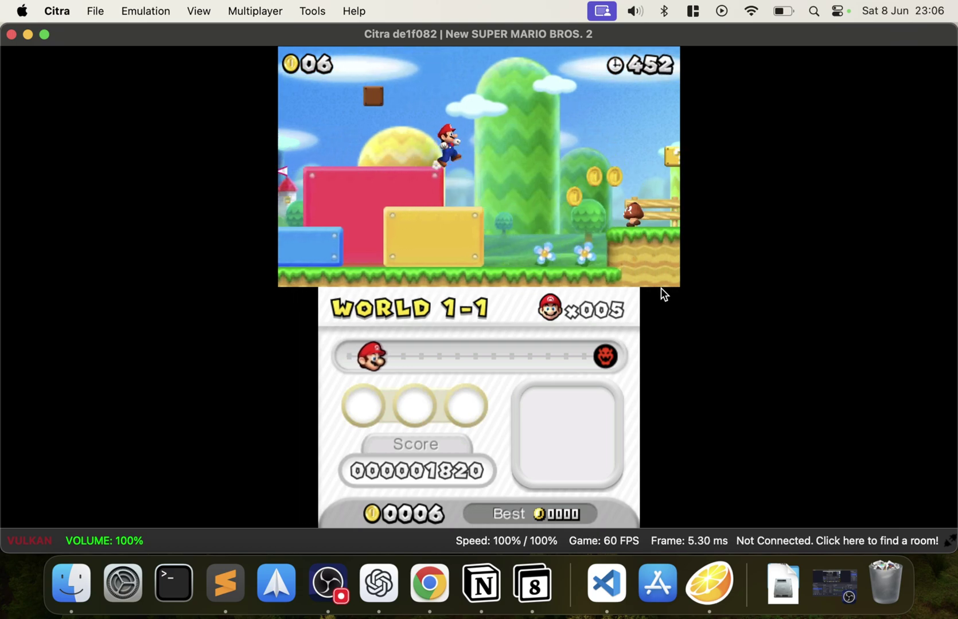
{"action": "key", "text": "Right"}
{"action": "key", "text": "a"}
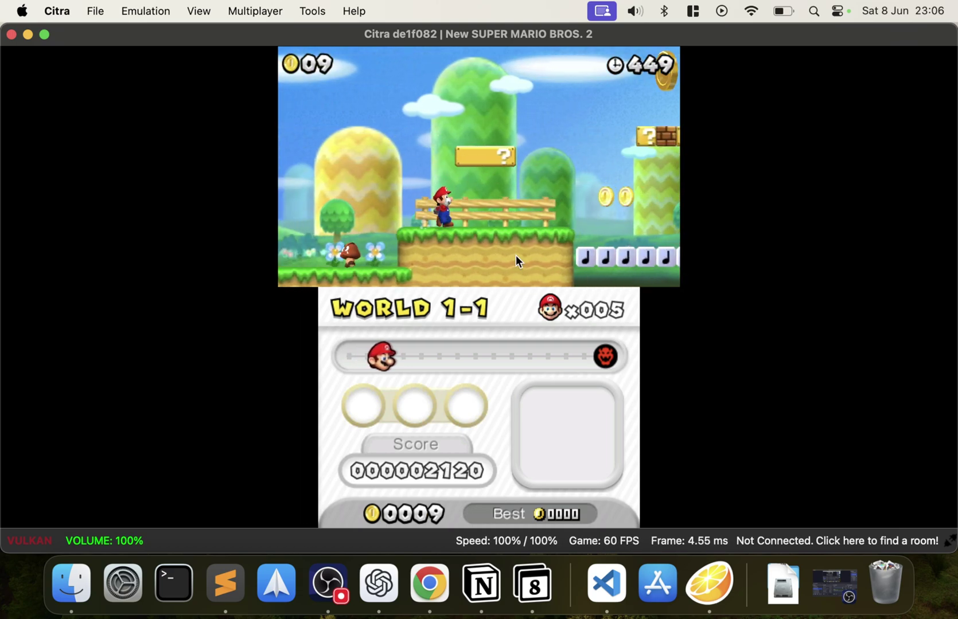
Step: Try the Single Screen layout and the Large Screen layout for the running game
{"action": "left_click", "coordinate": [215, 12]}
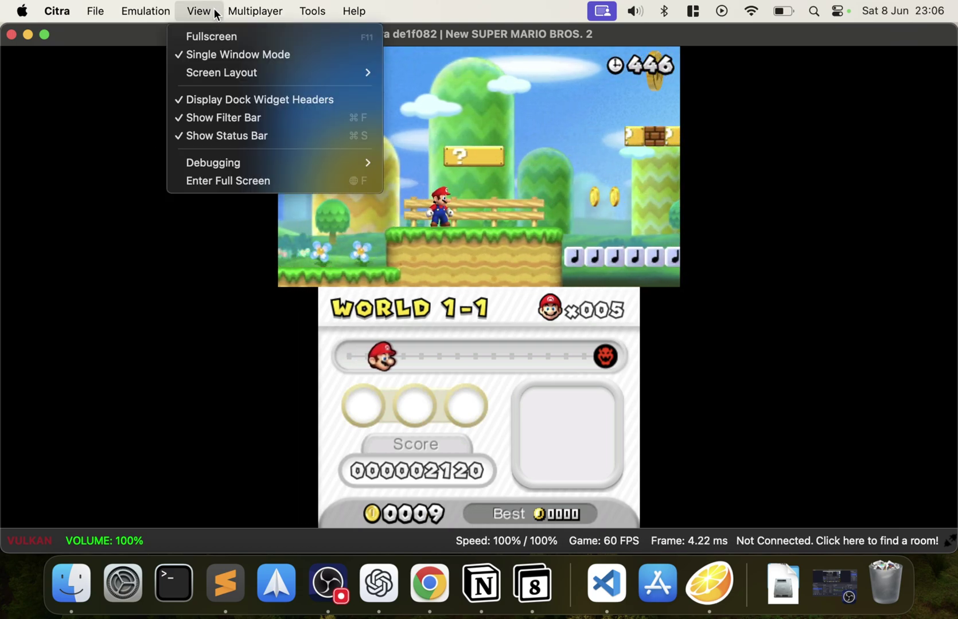
{"action": "mouse_move", "coordinate": [248, 73]}
{"action": "left_click", "coordinate": [438, 89]}
{"action": "left_click", "coordinate": [202, 12]}
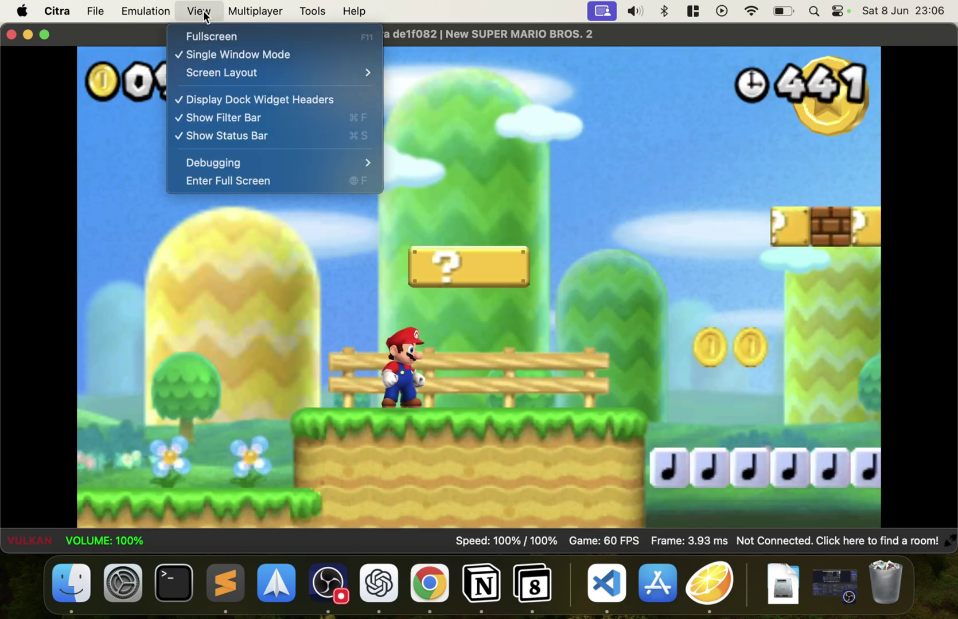
{"action": "mouse_move", "coordinate": [272, 75]}
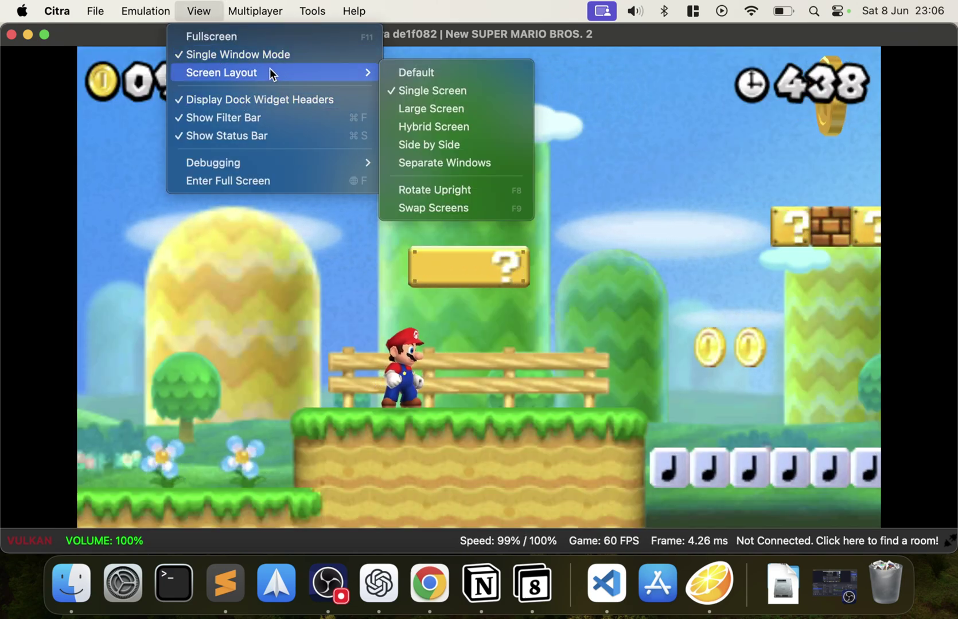
{"action": "left_click", "coordinate": [467, 108]}
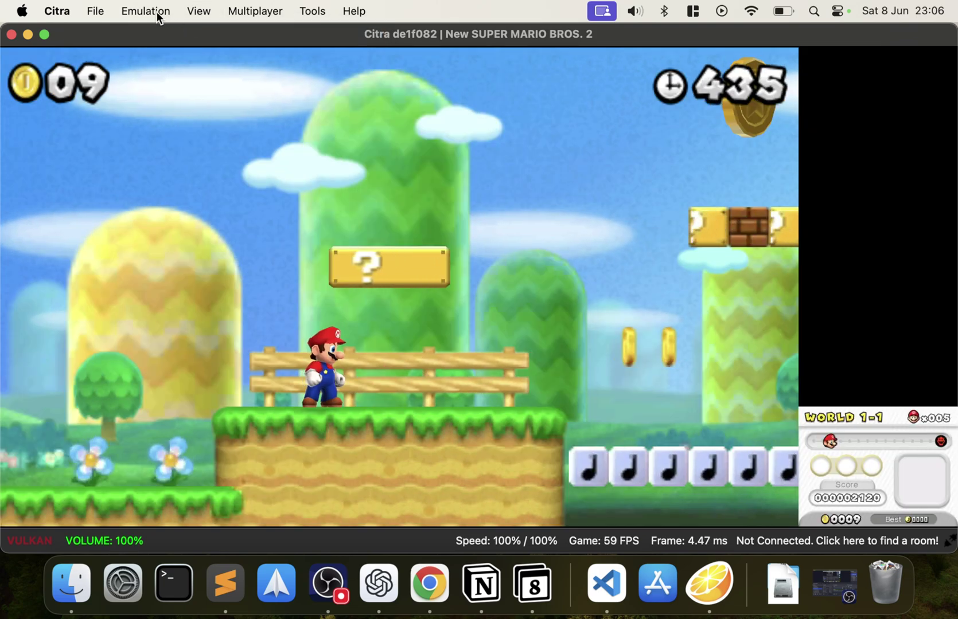
Step: Try the Hybrid Screen layout and the Side by Side layout for the running game
{"action": "left_click", "coordinate": [158, 13]}
{"action": "mouse_move", "coordinate": [190, 11]}
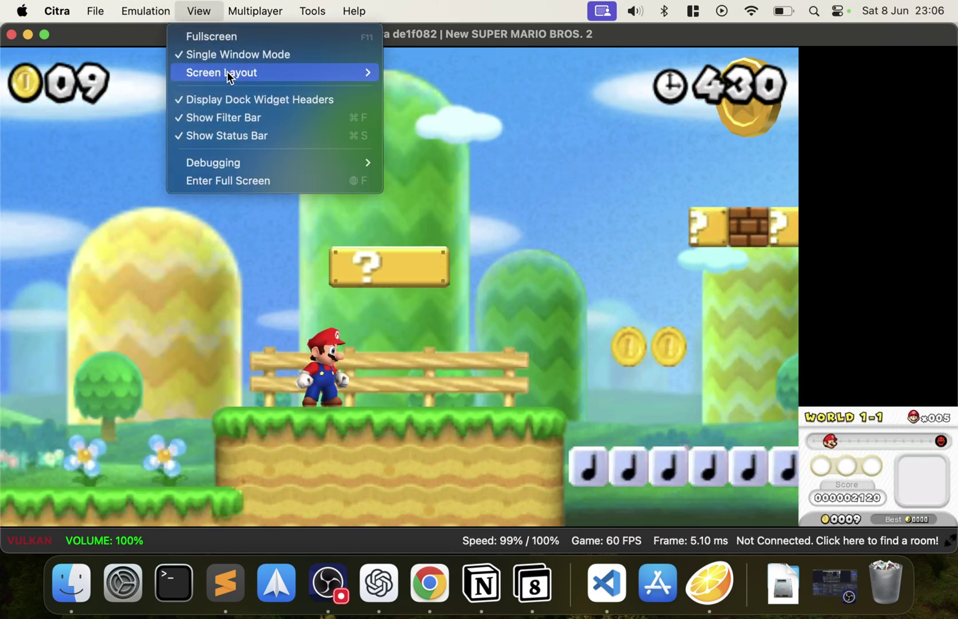
{"action": "mouse_move", "coordinate": [229, 76]}
{"action": "left_click", "coordinate": [458, 127]}
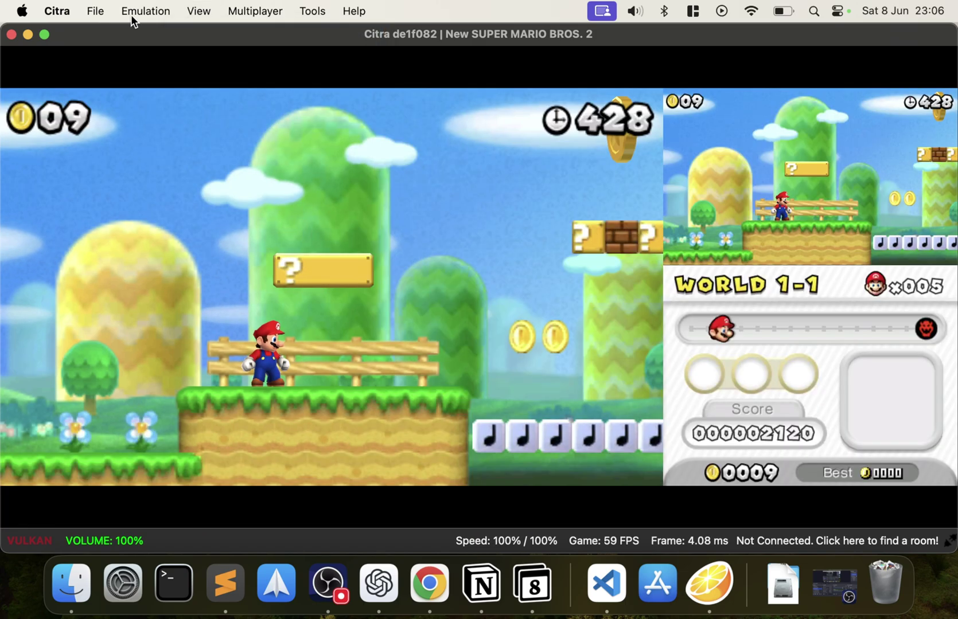
{"action": "left_click", "coordinate": [191, 11]}
{"action": "mouse_move", "coordinate": [199, 11]}
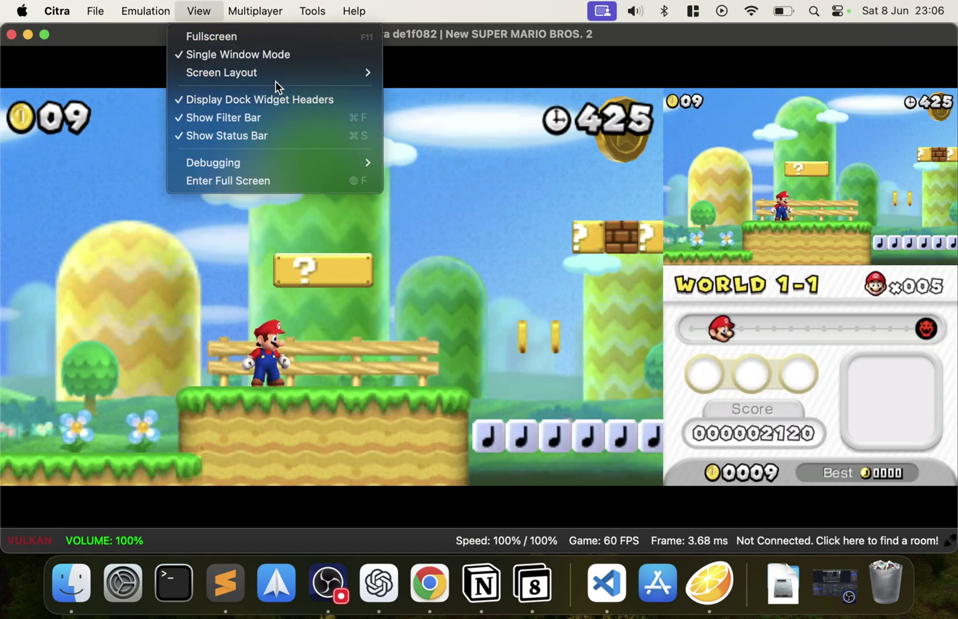
{"action": "mouse_move", "coordinate": [300, 76]}
{"action": "left_click", "coordinate": [446, 144]}
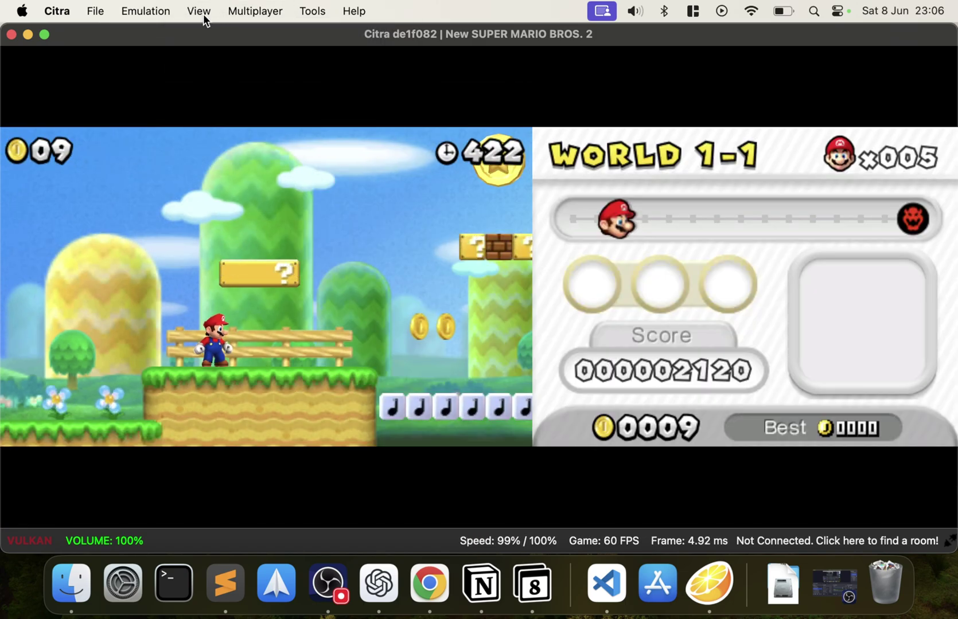
Step: Try the Separate Windows screen layout and return the game to the Default layout
{"action": "left_click", "coordinate": [203, 14]}
{"action": "mouse_move", "coordinate": [372, 77]}
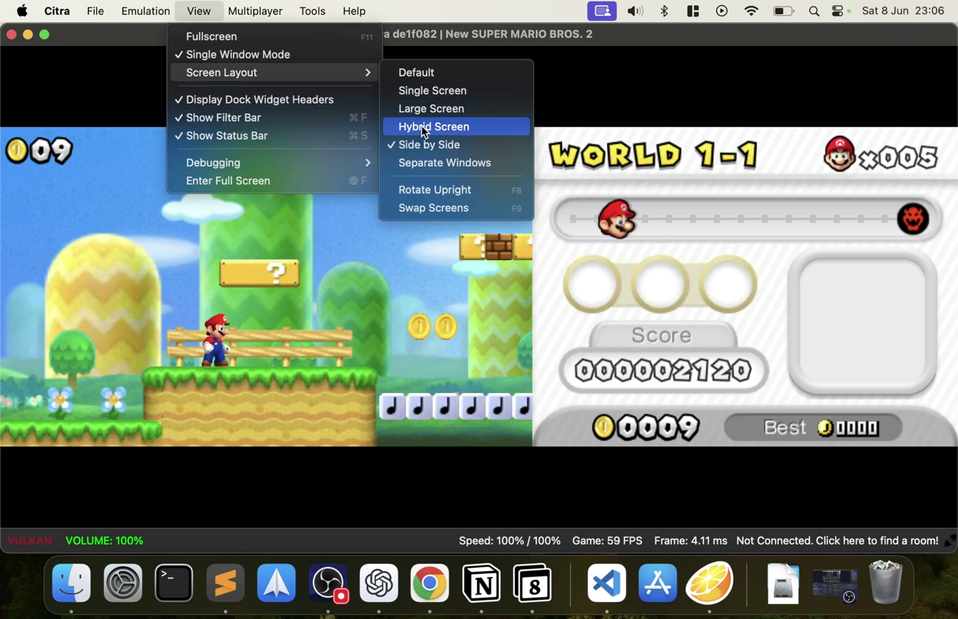
{"action": "left_click", "coordinate": [415, 157]}
{"action": "left_click", "coordinate": [203, 14]}
{"action": "mouse_move", "coordinate": [237, 5]}
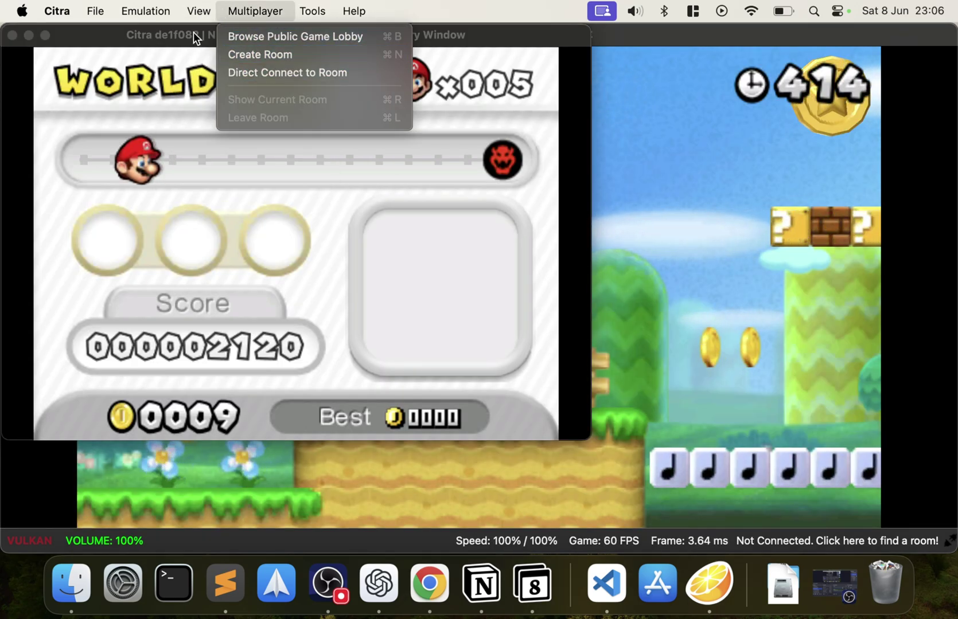
{"action": "mouse_move", "coordinate": [201, 13]}
{"action": "mouse_move", "coordinate": [214, 70]}
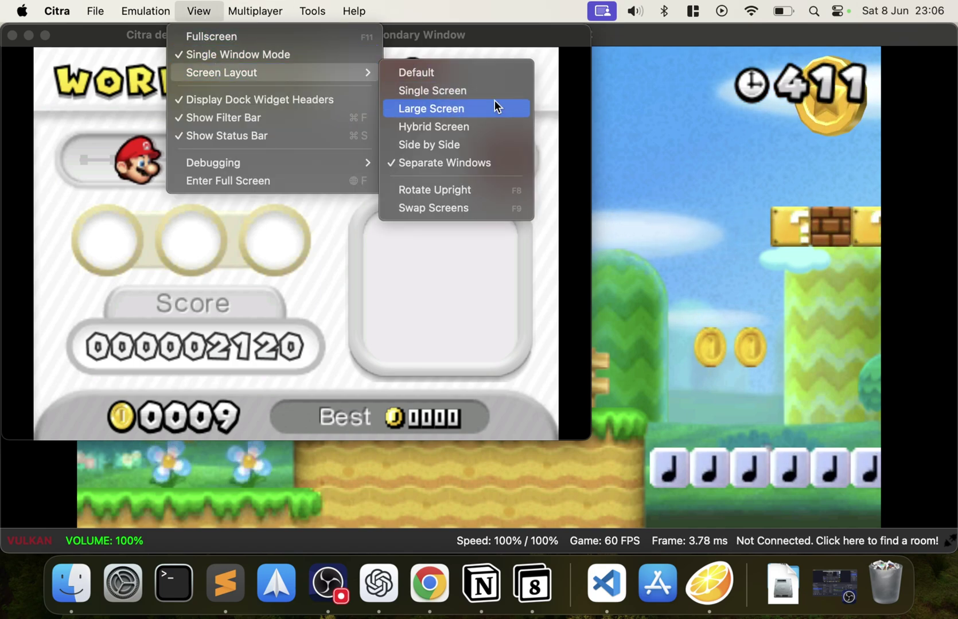
{"action": "left_click", "coordinate": [432, 74]}
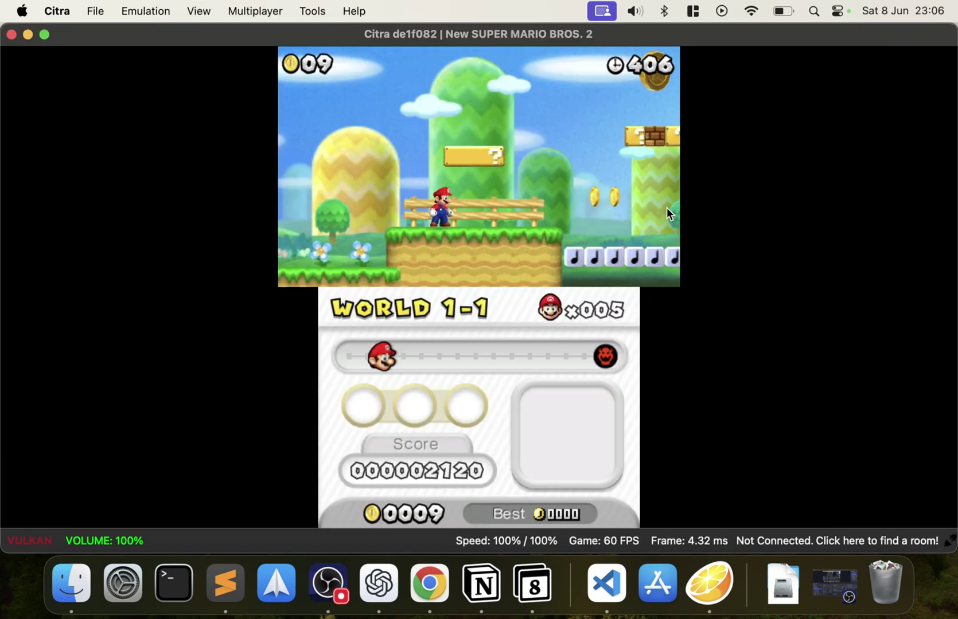
Step: Hit the wide question block above the wooden fence from below and move Mario slightly forward
{"action": "key", "text": "a"}
{"action": "key", "text": "Right"}
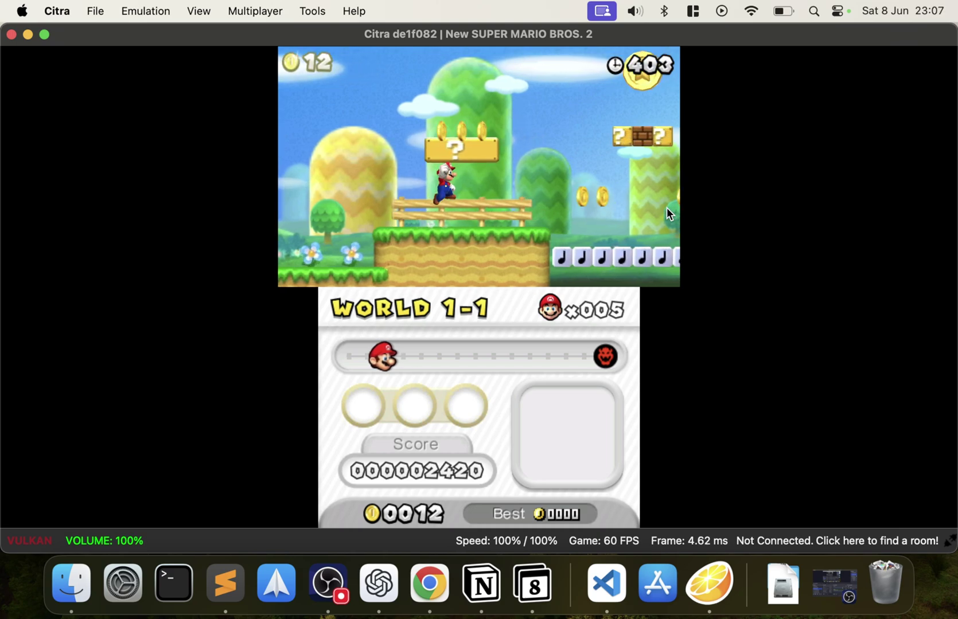
{"action": "key", "text": "Right"}
Step: Adjust the Mac's sound volume and save the game's current state to Slot 1
{"action": "left_click", "coordinate": [162, 10]}
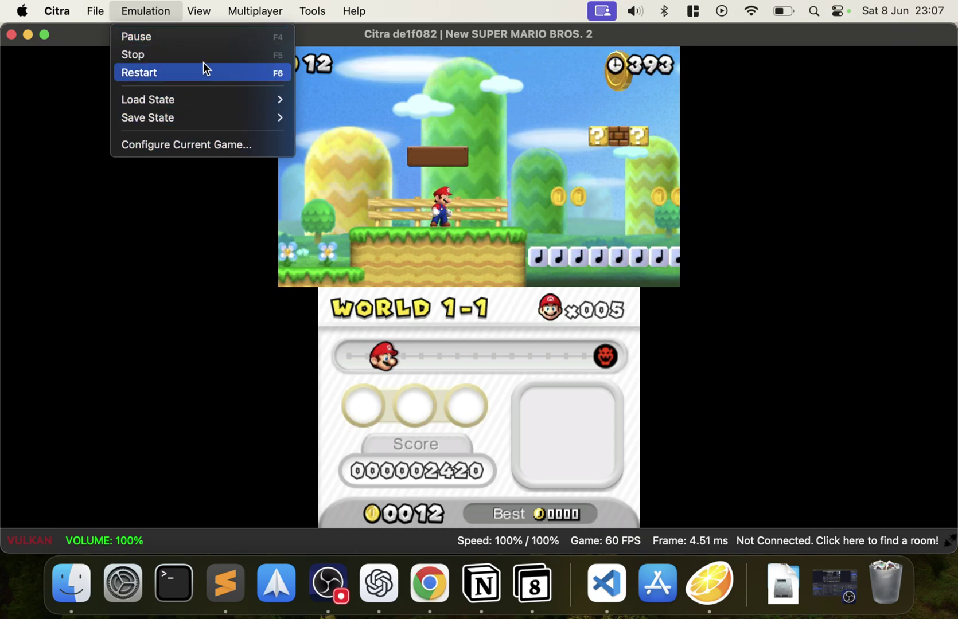
{"action": "mouse_move", "coordinate": [191, 103]}
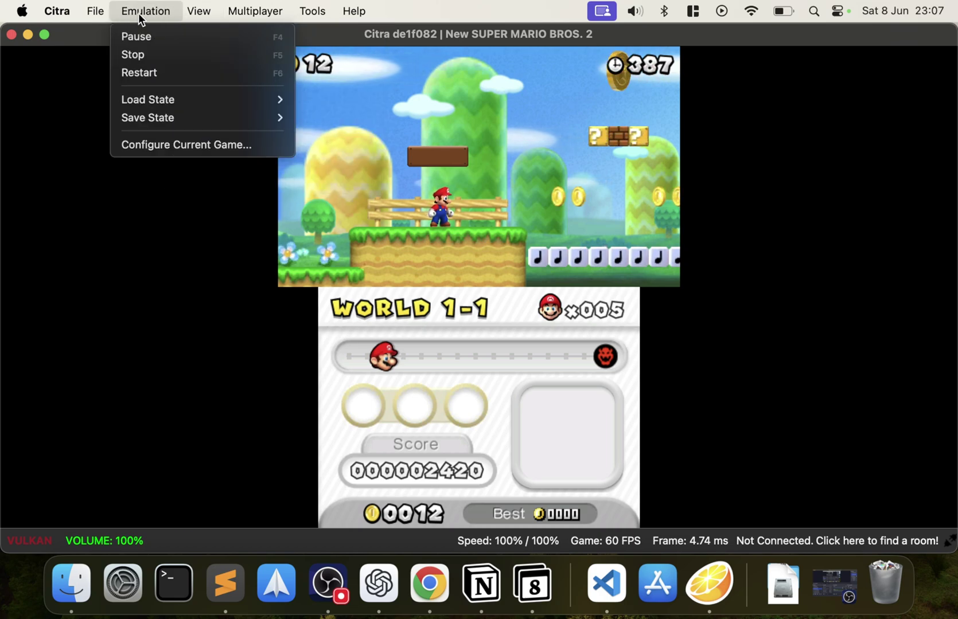
{"action": "key", "text": "XF86AudioMute"}
{"action": "key", "text": "XF86AudioRaiseVolume"}
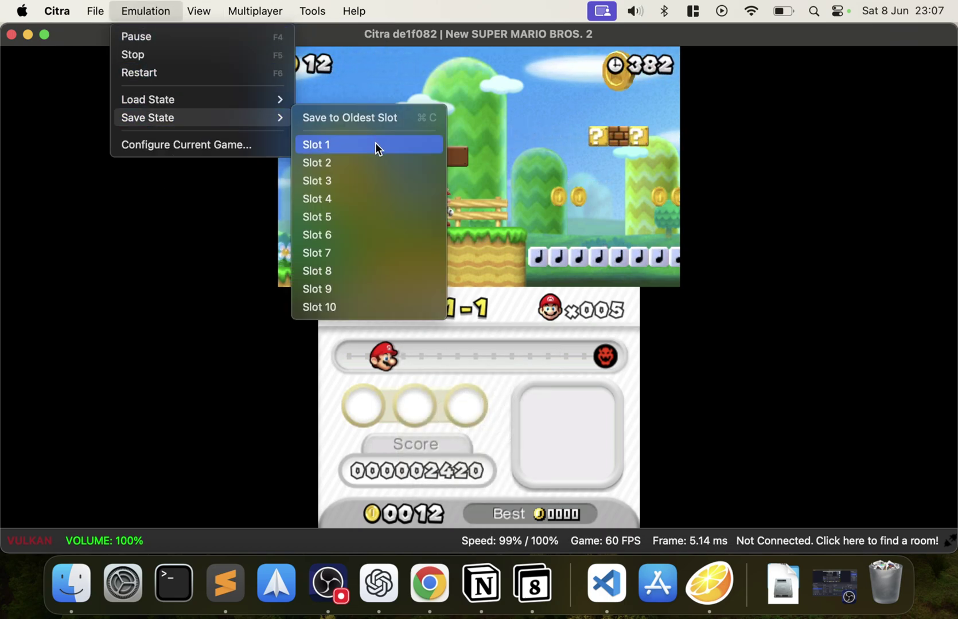
{"action": "left_click", "coordinate": [375, 145]}
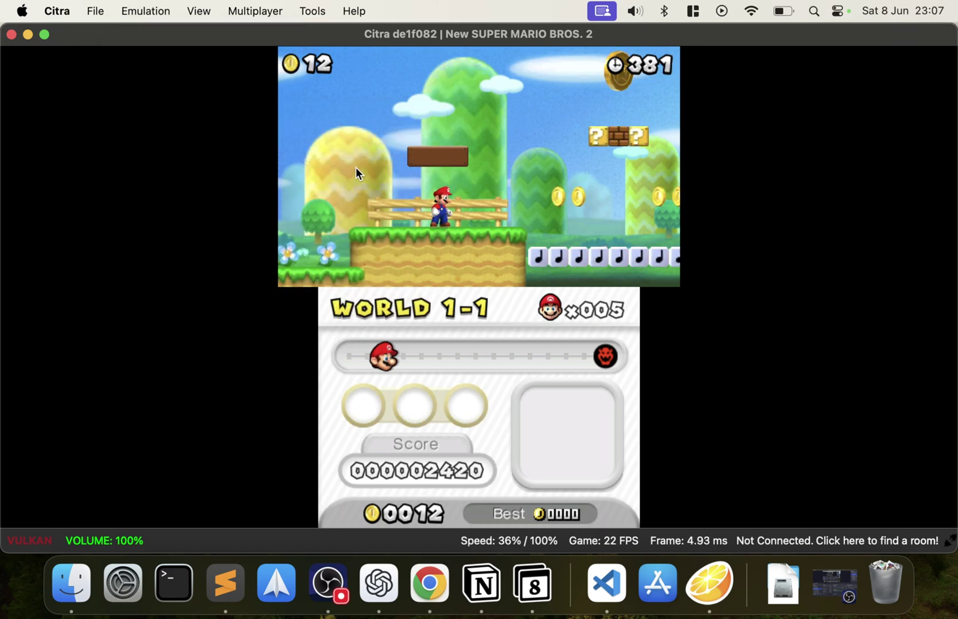
Step: Stop the emulation, relaunch New SUPER MARIO BROS. 2 from the game list and advance past the welcome message
{"action": "left_click", "coordinate": [95, 11]}
{"action": "mouse_move", "coordinate": [145, 11]}
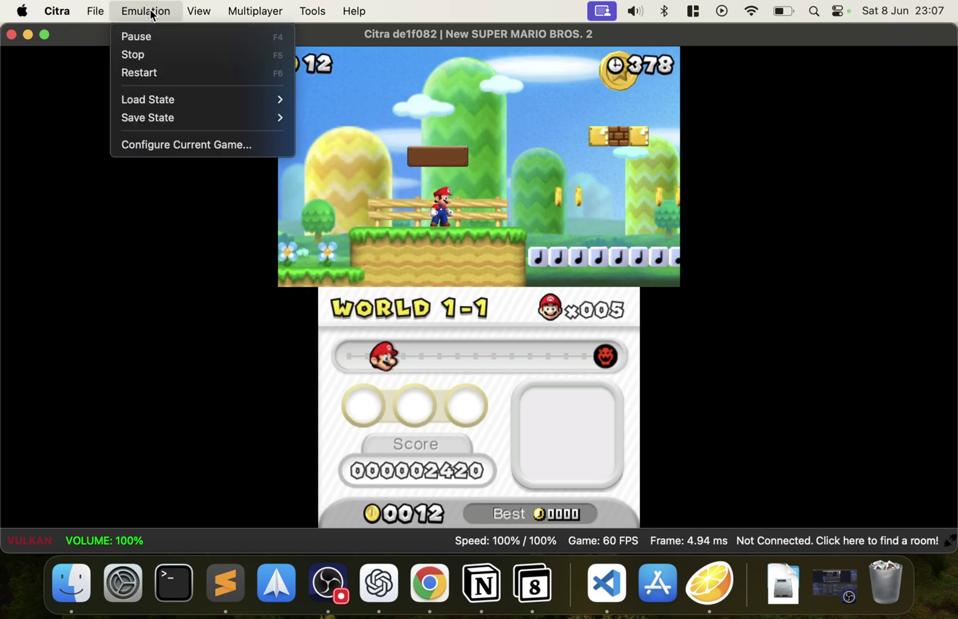
{"action": "left_click", "coordinate": [156, 59]}
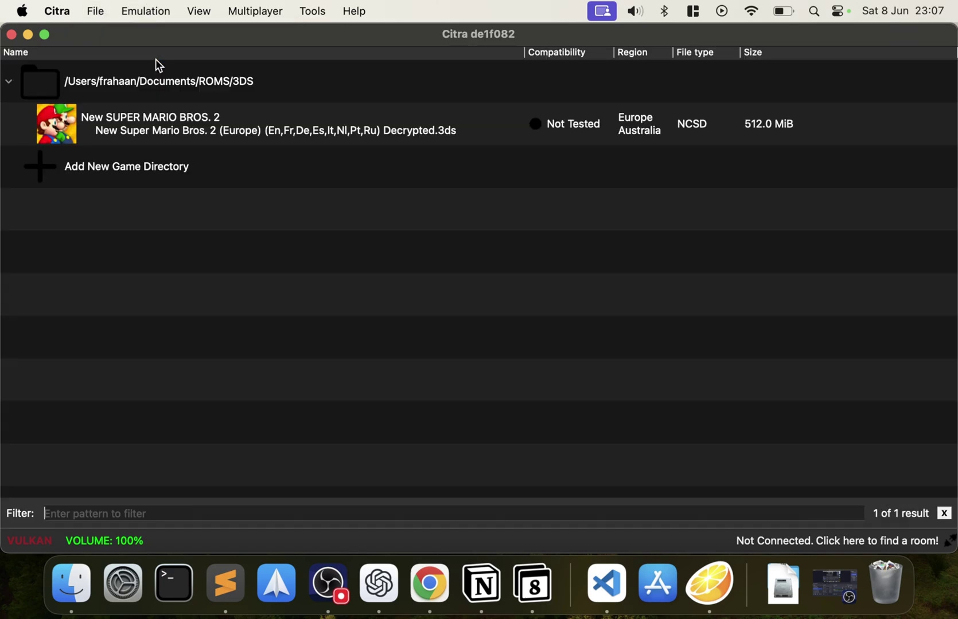
{"action": "double_click", "coordinate": [222, 136]}
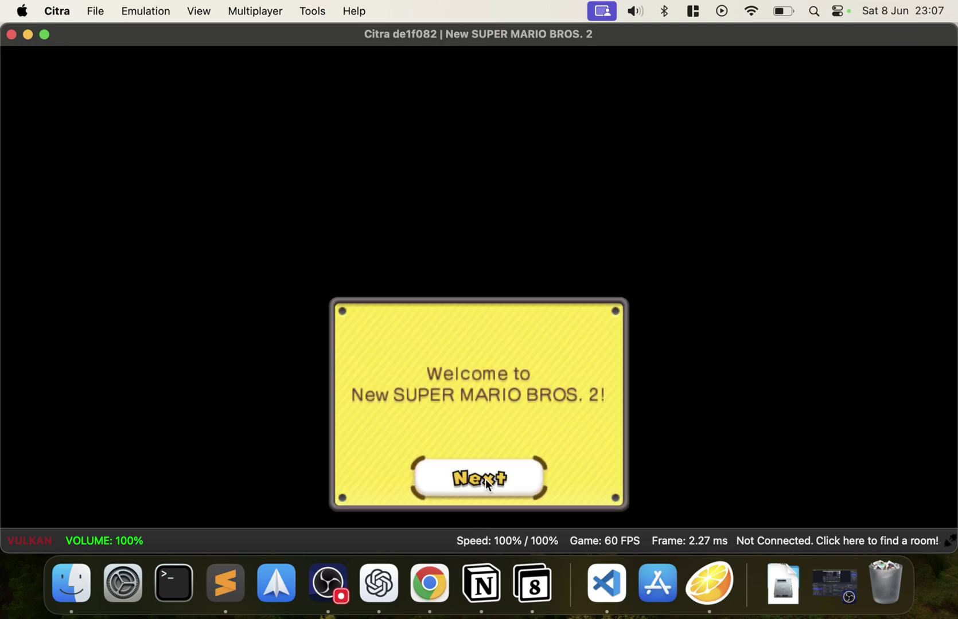
{"action": "left_click", "coordinate": [485, 478]}
{"action": "left_click", "coordinate": [485, 479]}
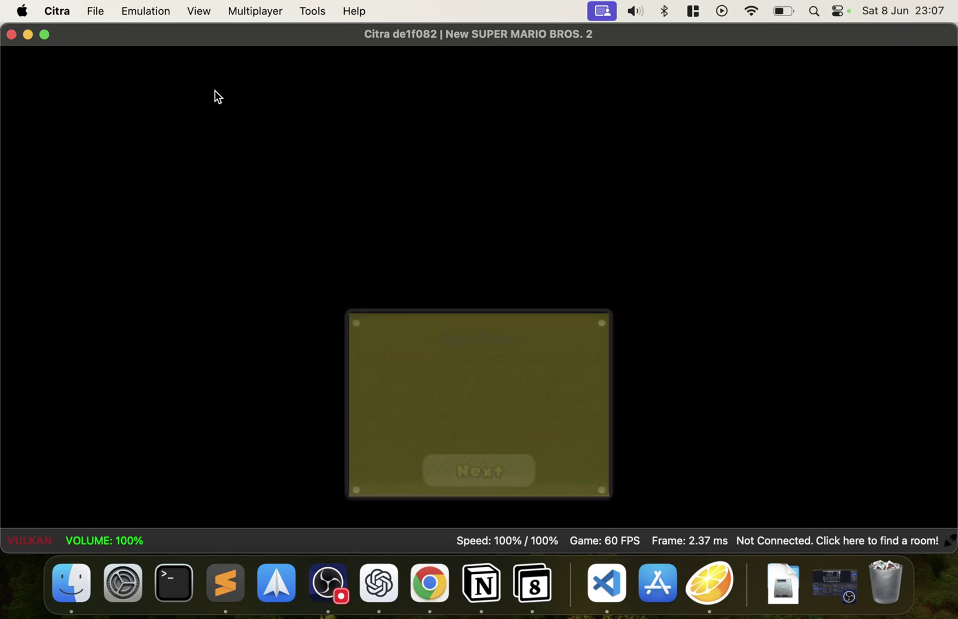
Step: Load the saved state from Slot 1, accept the savestate warning and mute the Mac's sound
{"action": "left_click", "coordinate": [155, 11]}
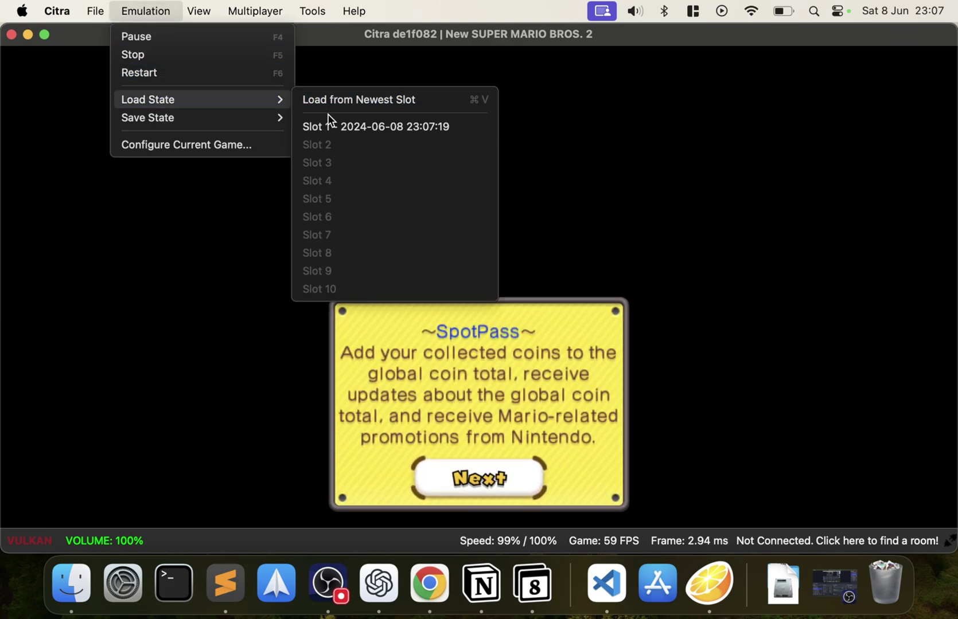
{"action": "left_click", "coordinate": [327, 119]}
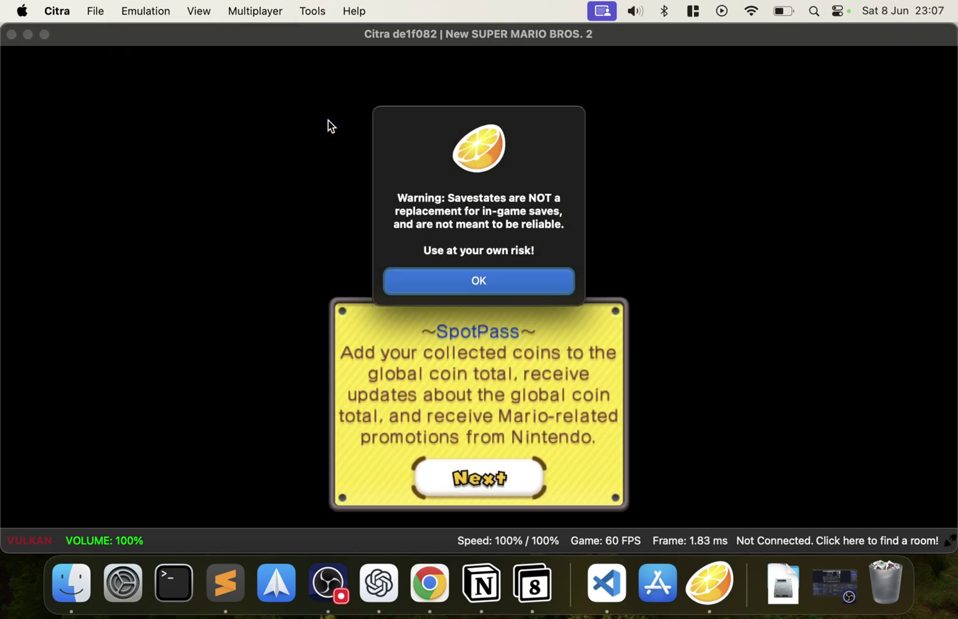
{"action": "left_click", "coordinate": [459, 287]}
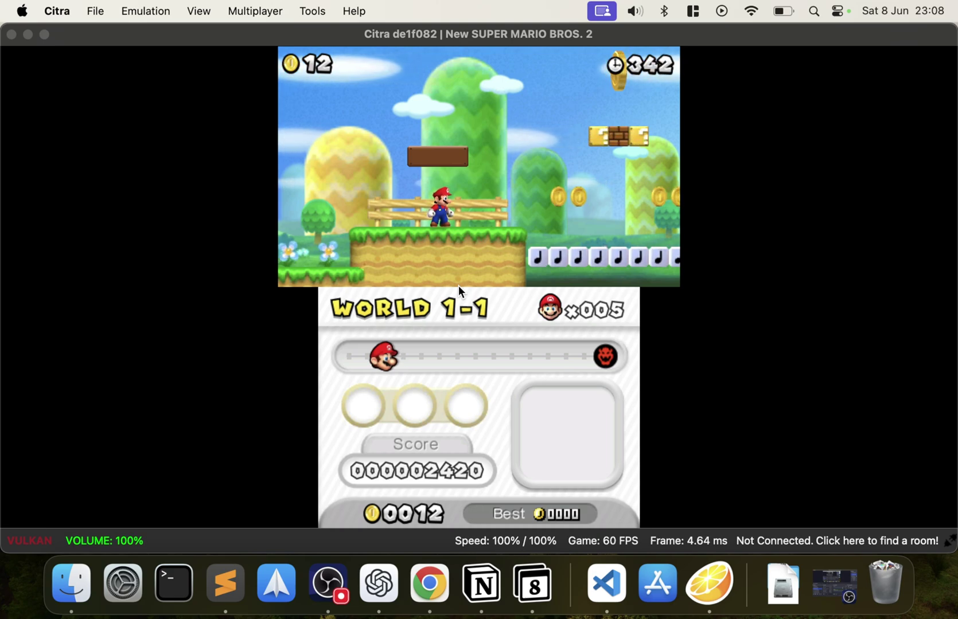
{"action": "key", "text": "XF86AudioMute"}
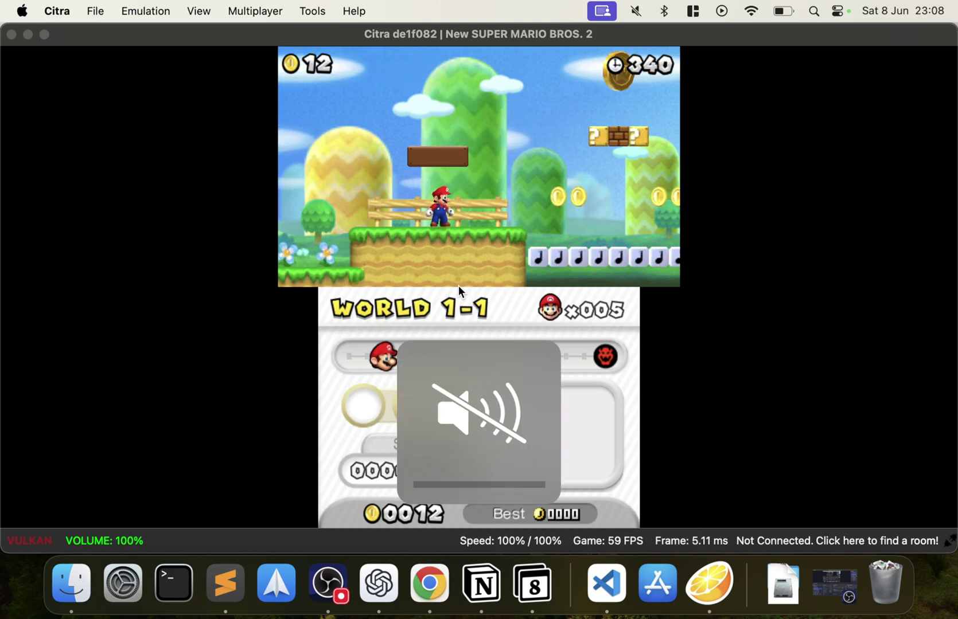